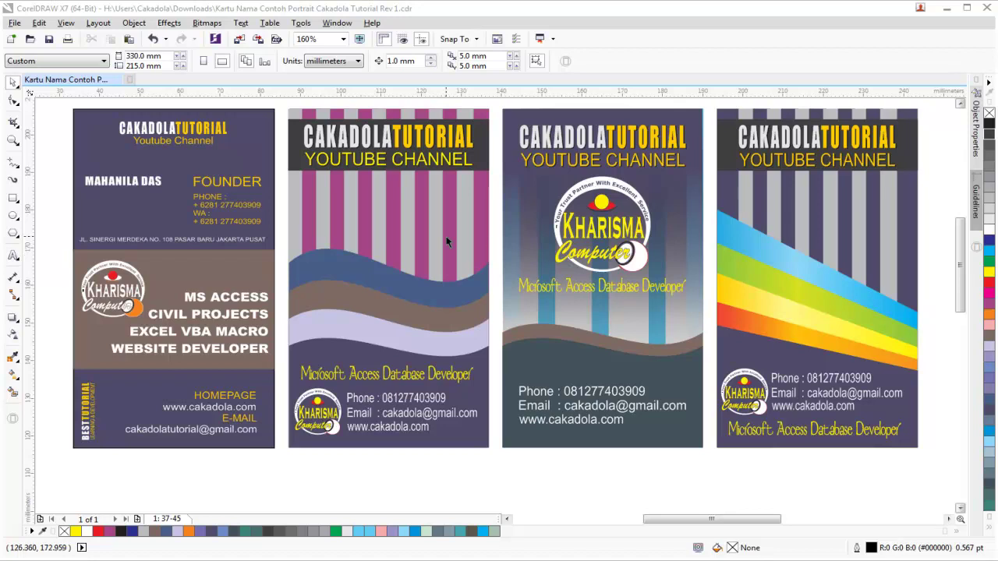
Step: Check the width and height of the first portrait business card
left_click_drag(961, 266, 962, 258)
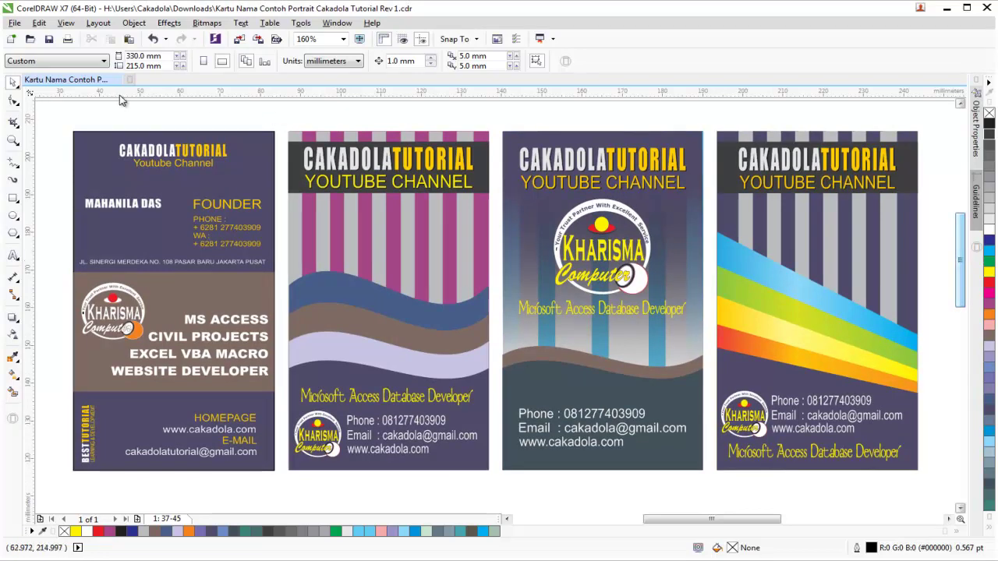
left_click(94, 135)
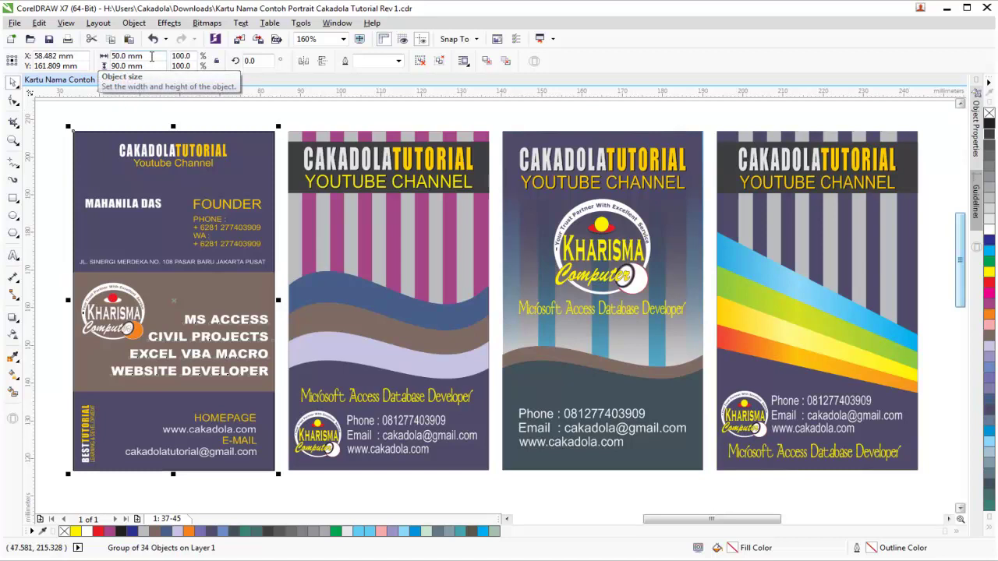
left_click(143, 114)
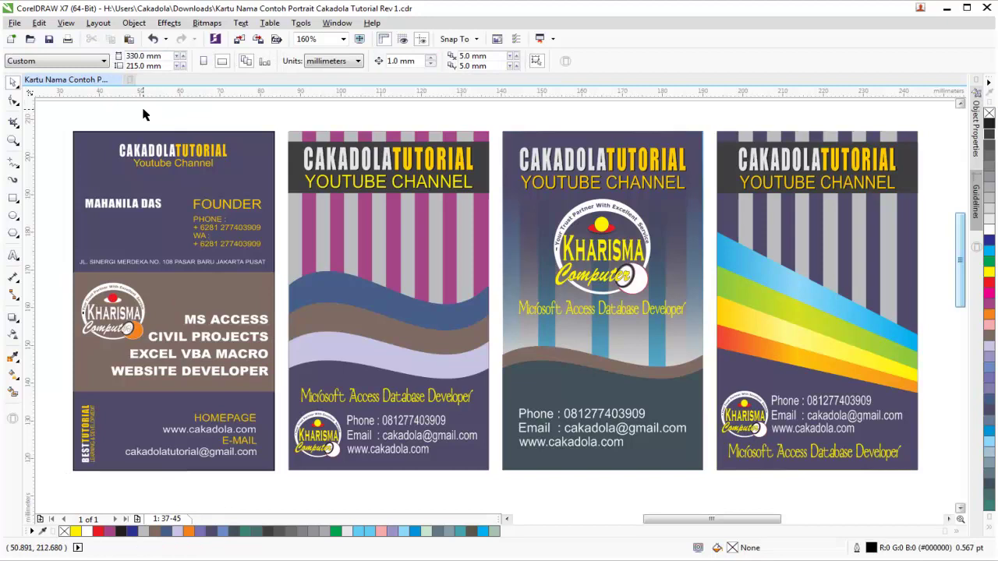
left_click(111, 131)
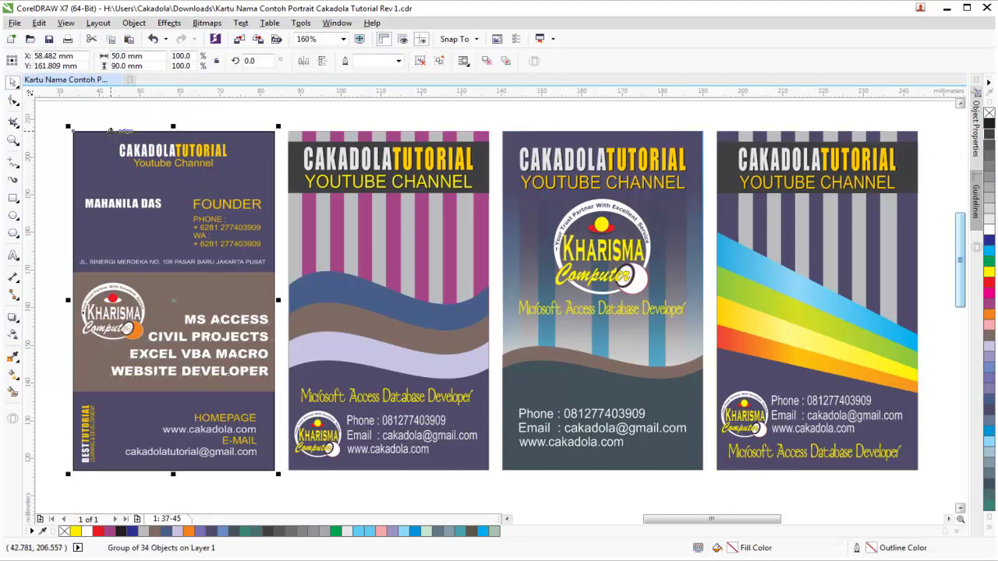
left_click(146, 110)
Step: Ungroup the first portrait card so its individual text and shapes can be selected
left_click(177, 155)
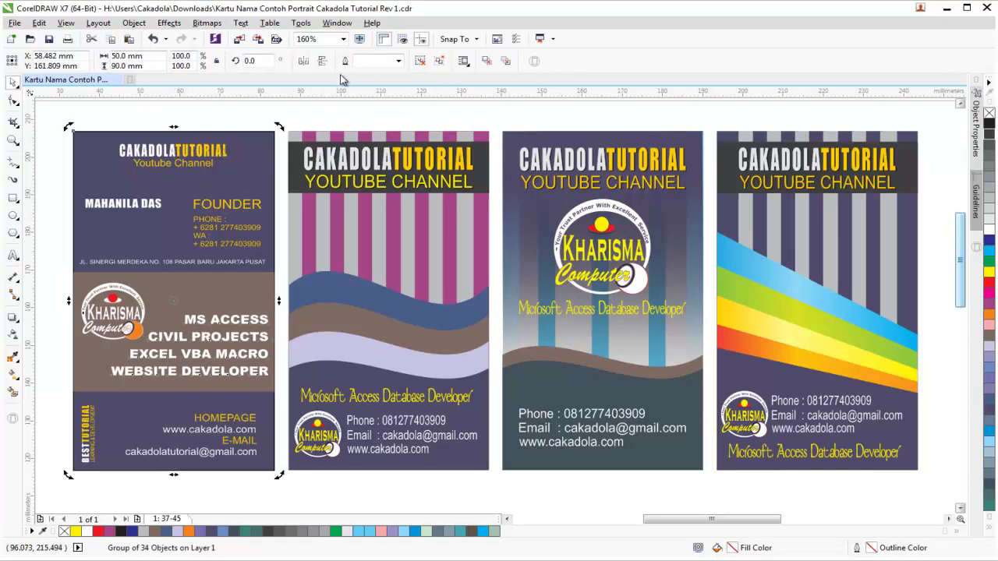
left_click(420, 61)
left_click(296, 118)
left_click(204, 155)
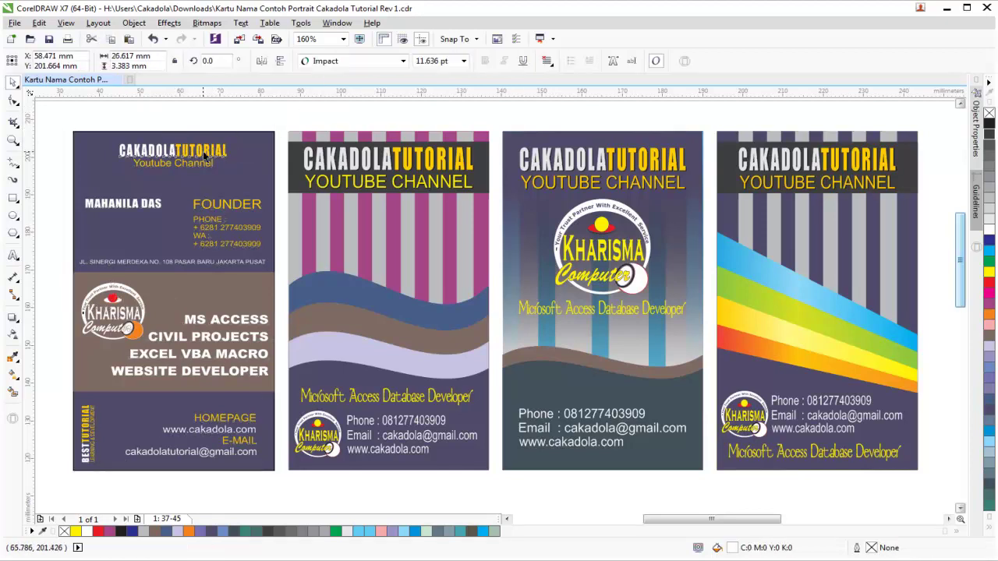
left_click(319, 111)
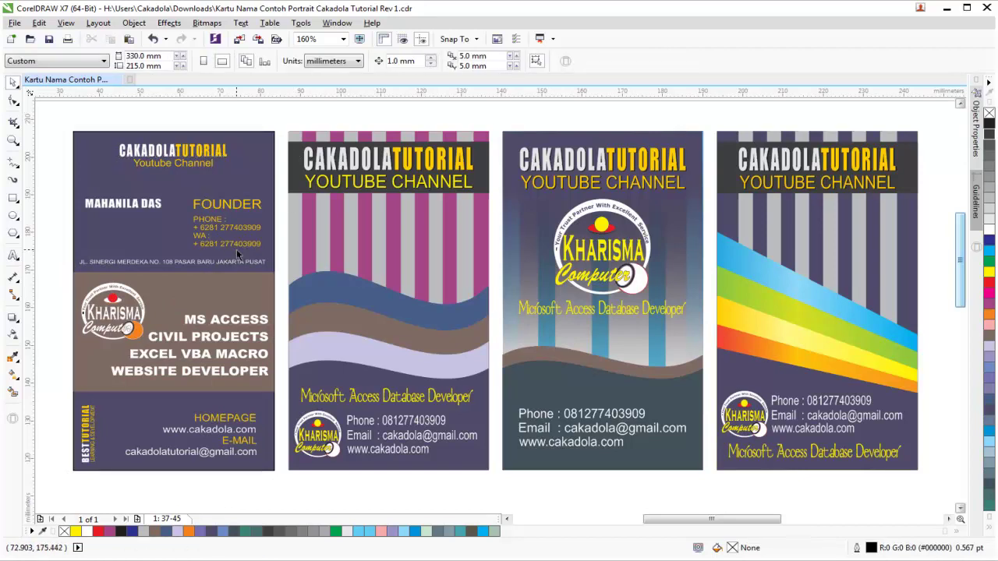
Step: Ungroup the second portrait card, the one with purple stripes and waves
left_click(367, 136)
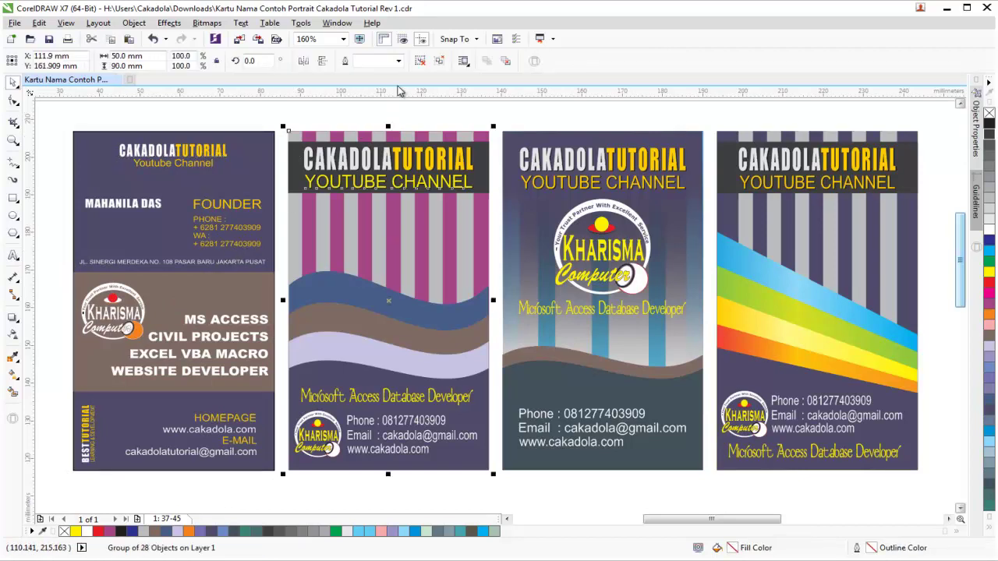
left_click(421, 60)
left_click(371, 103)
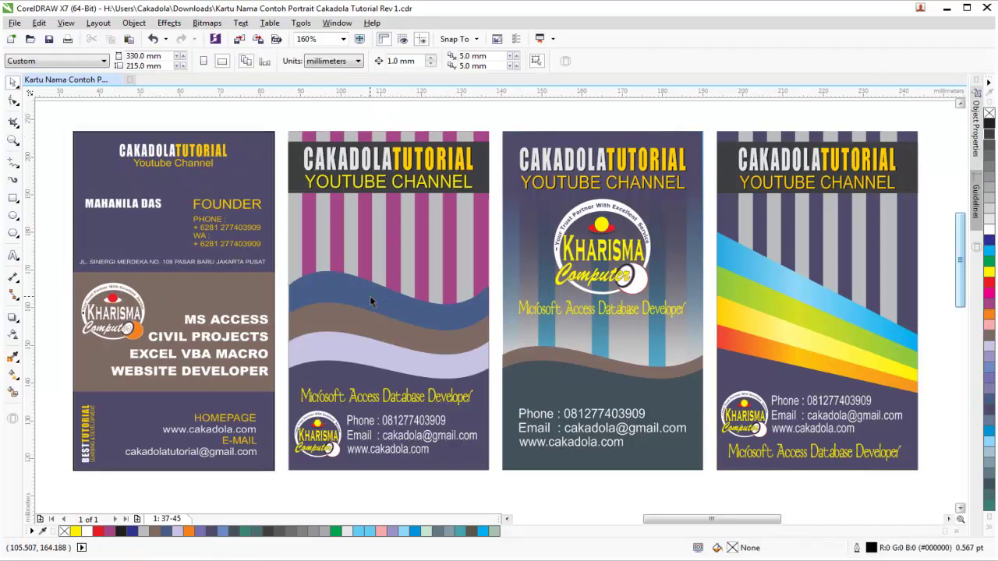
Step: Check the fonts of the tagline, title and phone text on the second card and the homepage and services text on the first
left_click(402, 402)
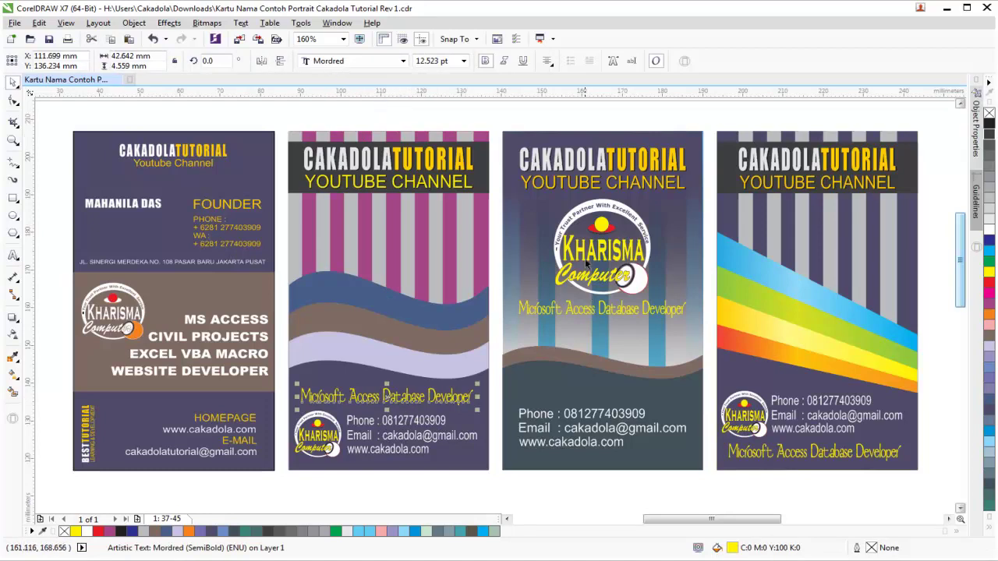
left_click(442, 159)
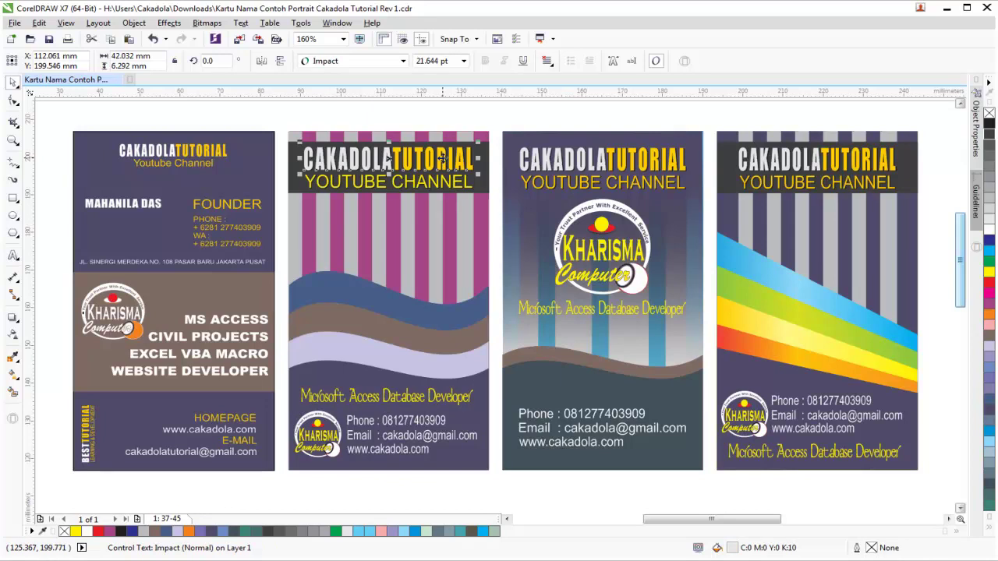
left_click(370, 426)
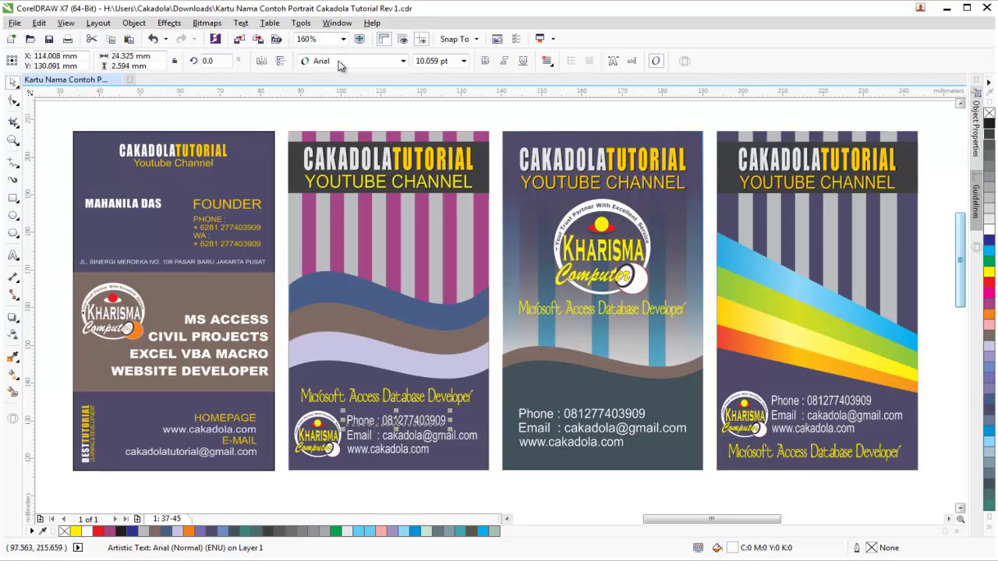
left_click(242, 421)
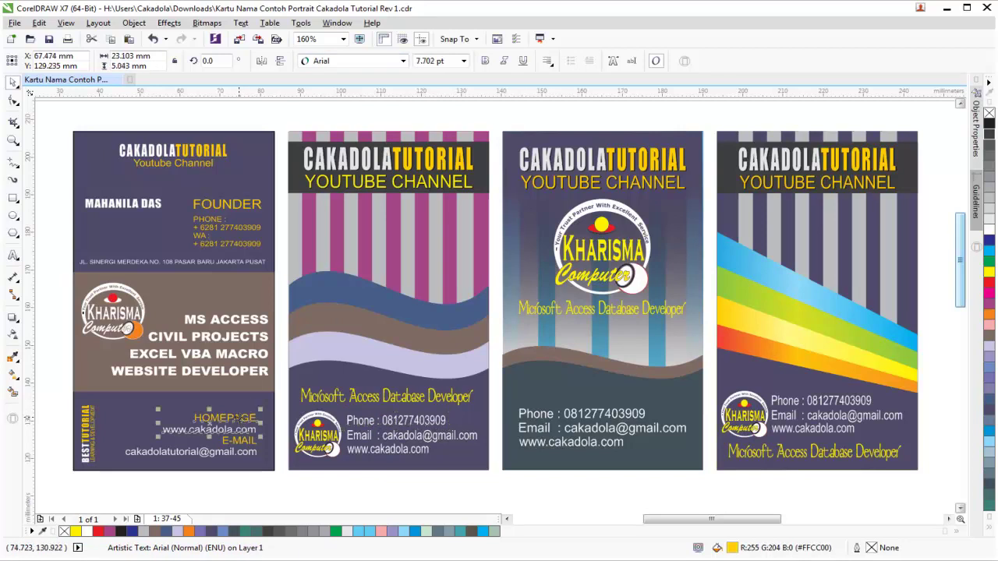
left_click(248, 372)
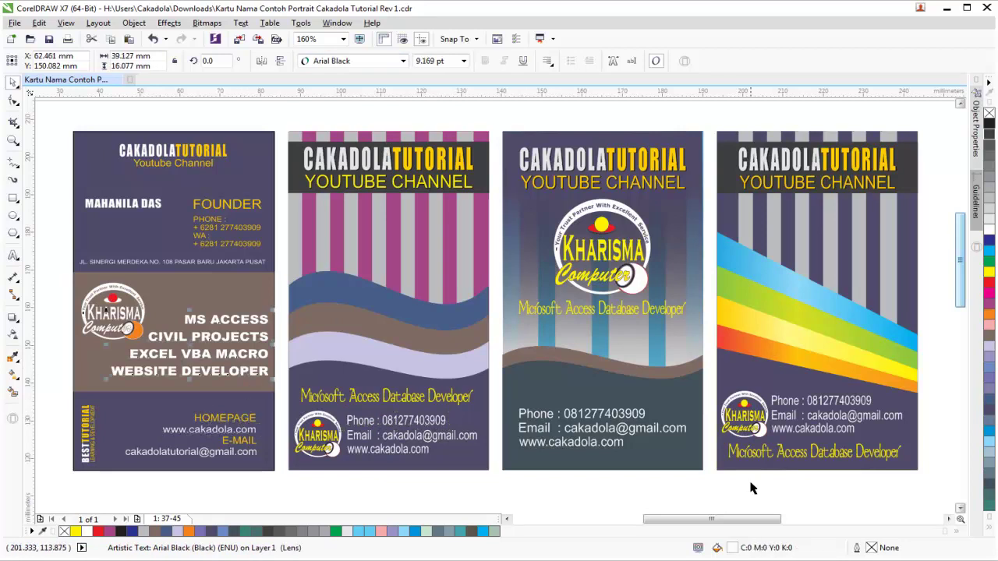
Step: Ungroup the third card with the large central logo and the fourth card with the rainbow bands
left_click(859, 183)
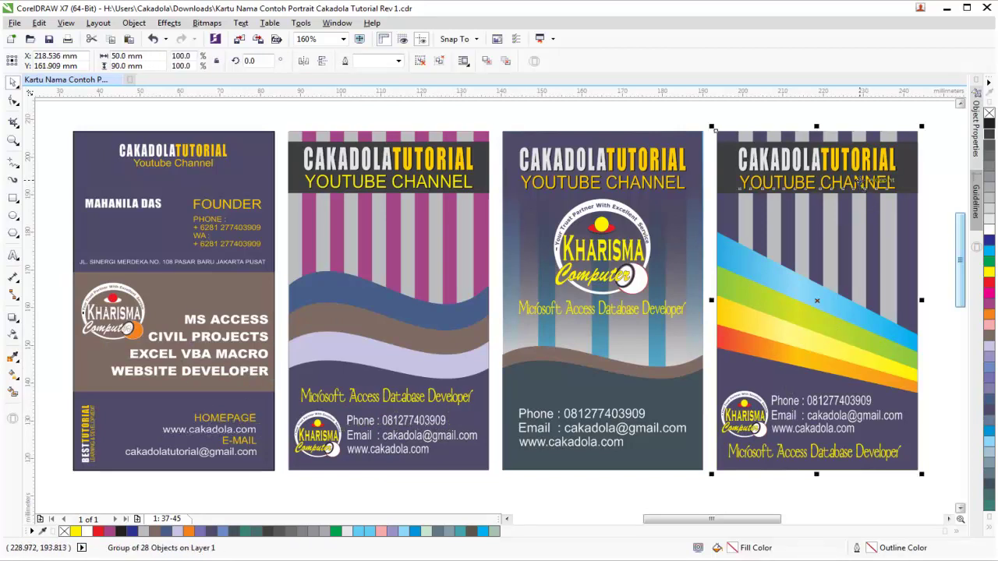
left_click(710, 126)
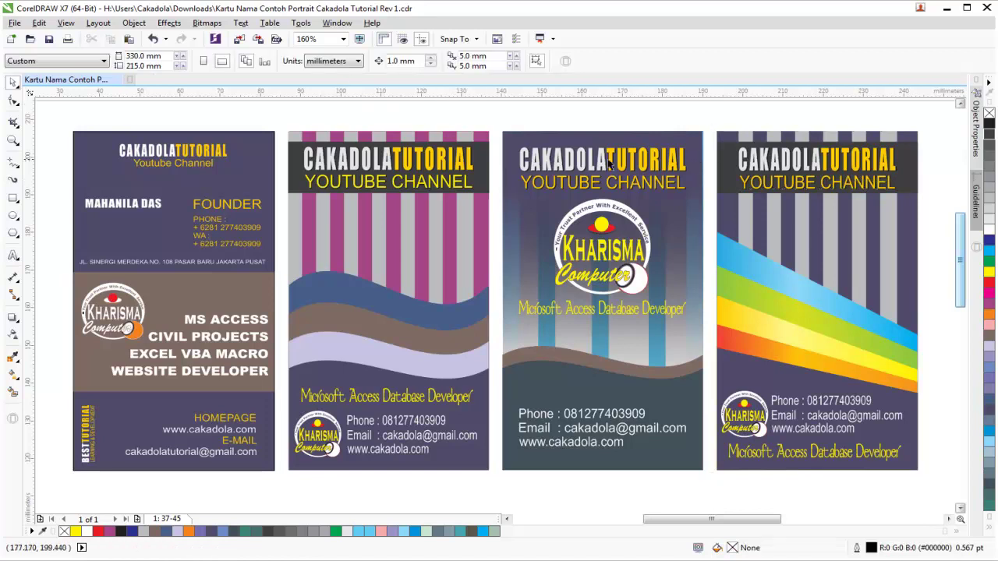
left_click(535, 184)
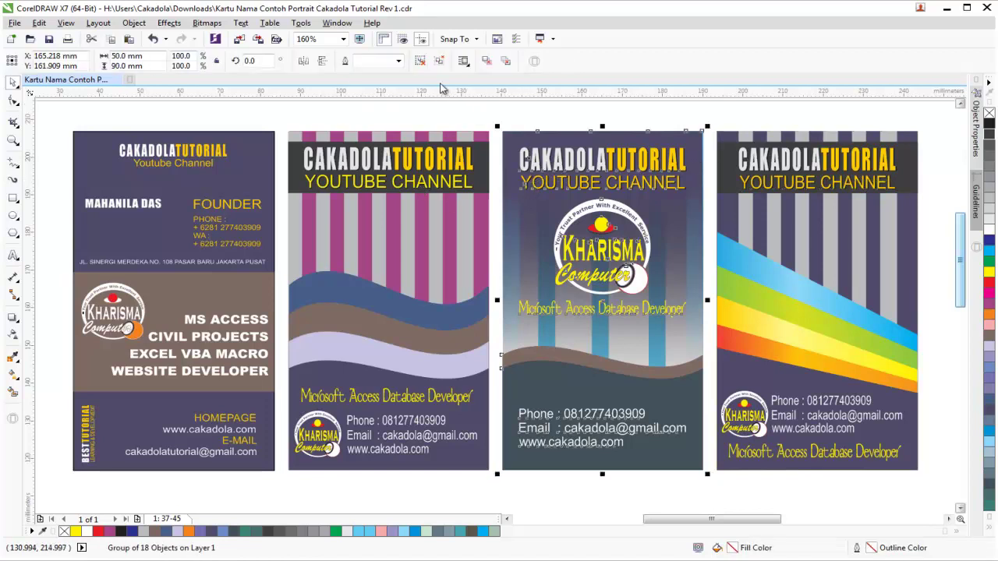
left_click(420, 60)
left_click(644, 120)
left_click(791, 188)
left_click(421, 61)
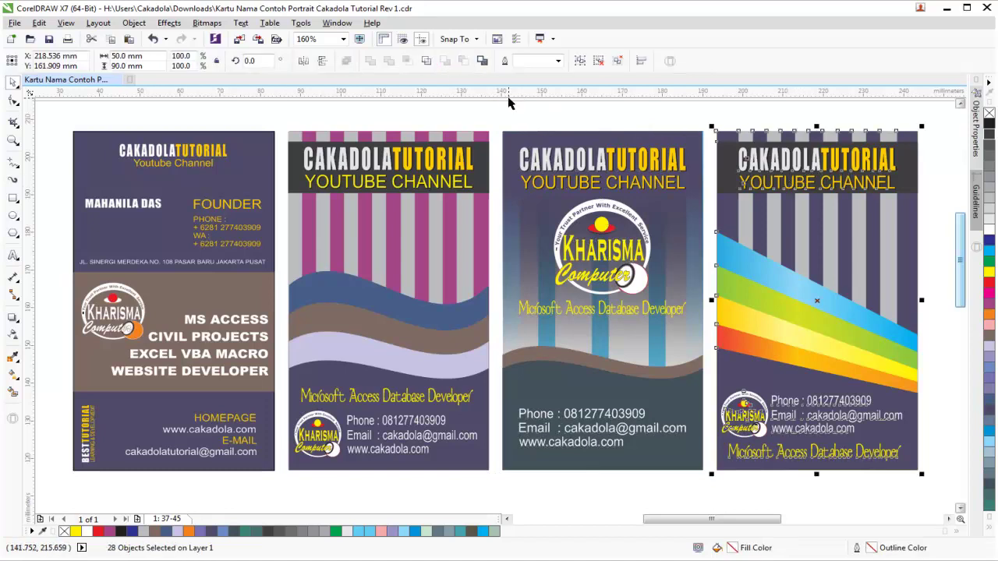
left_click(505, 112)
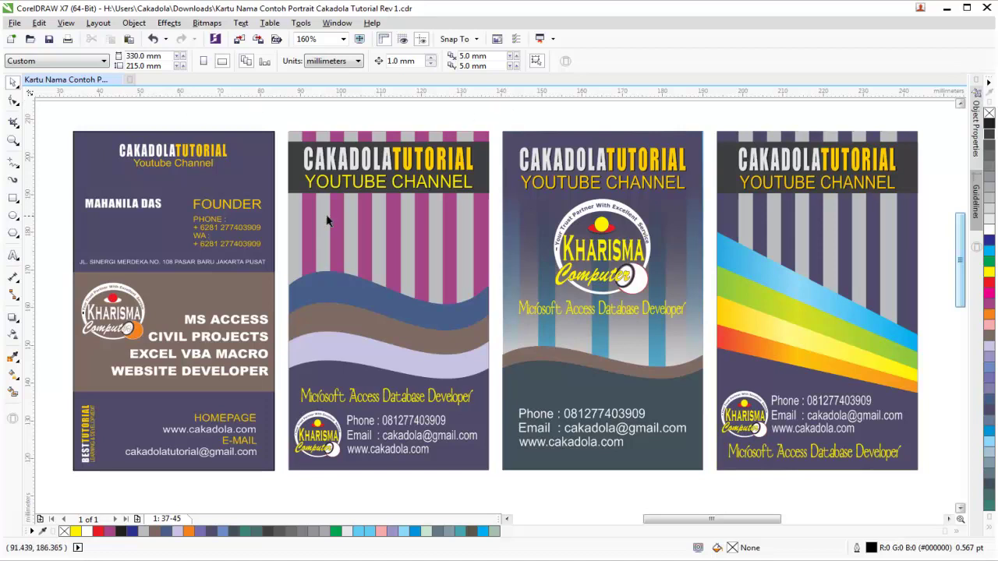
Step: Move the landscape business card up beside the fourth portrait card, near the upper right of the page
scroll(330, 220, "down", 2)
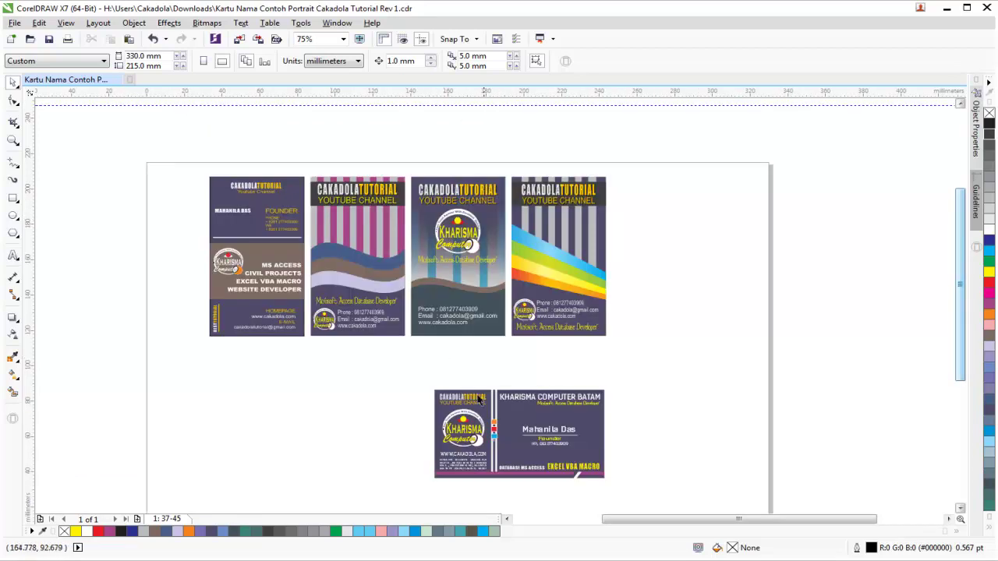
left_click_drag(419, 379, 621, 499)
left_click_drag(553, 407, 730, 191)
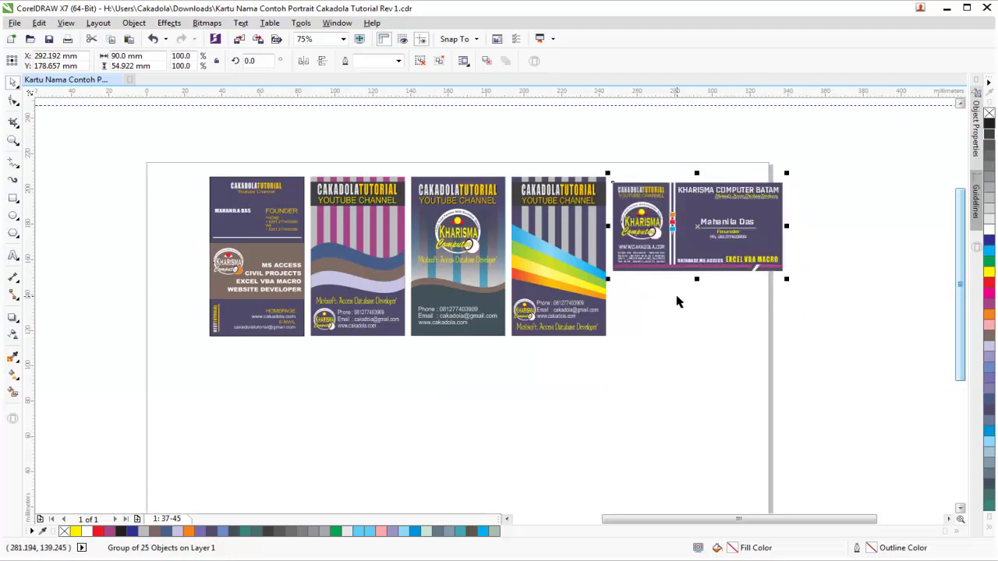
scroll(678, 300, "up", 2)
scroll(677, 302, "down", 2)
left_click(666, 346)
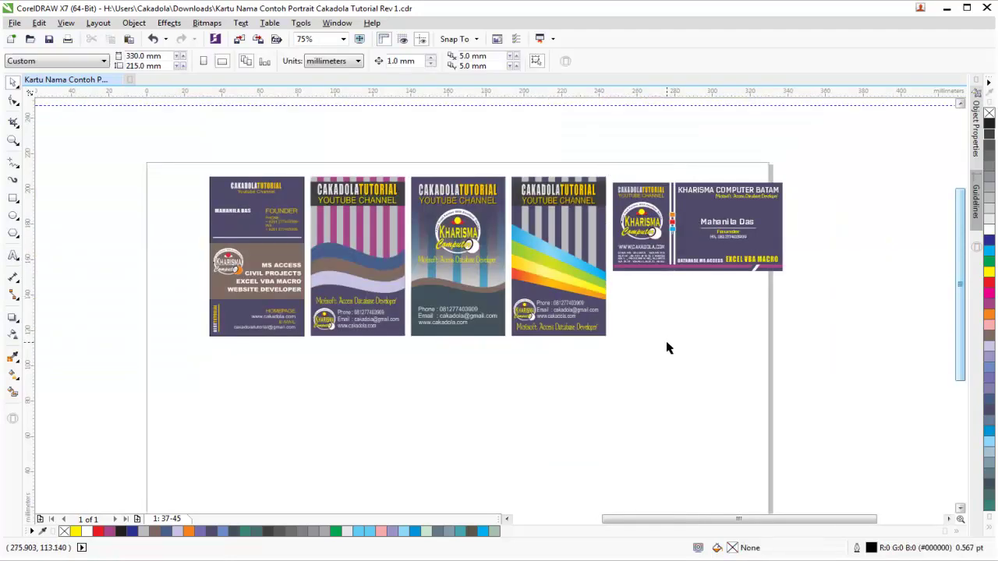
scroll(387, 273, "up", 2)
scroll(386, 267, "down", 2)
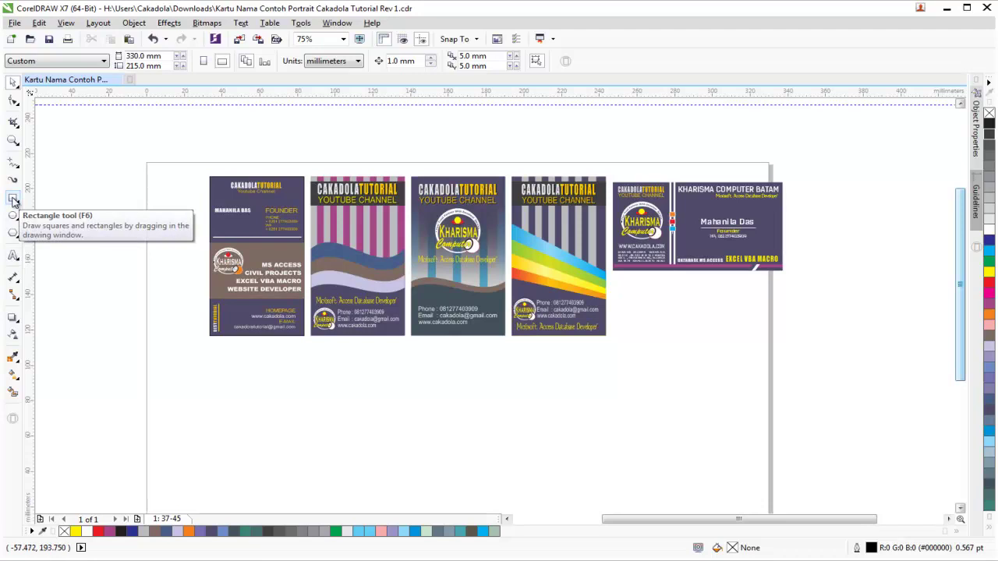
Step: Draw a rectangle below the first card and set its size to 50 mm wide by 90 mm high
left_click(13, 200)
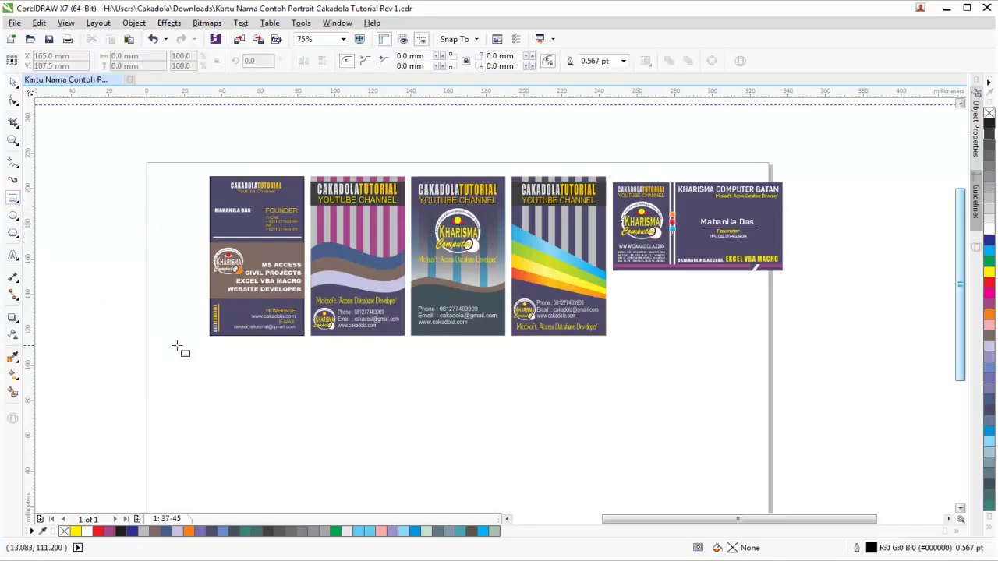
left_click_drag(207, 351, 320, 460)
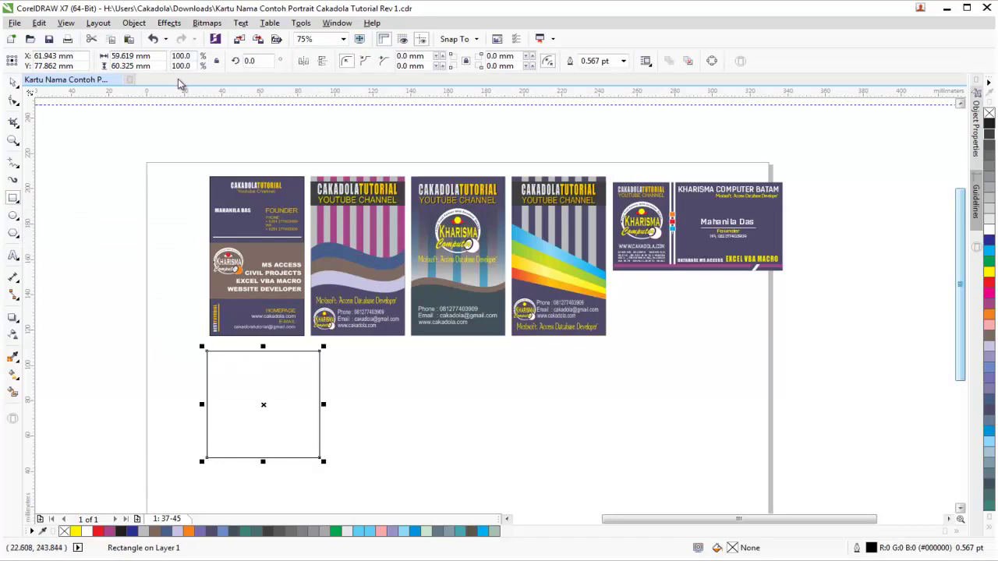
left_click(155, 57)
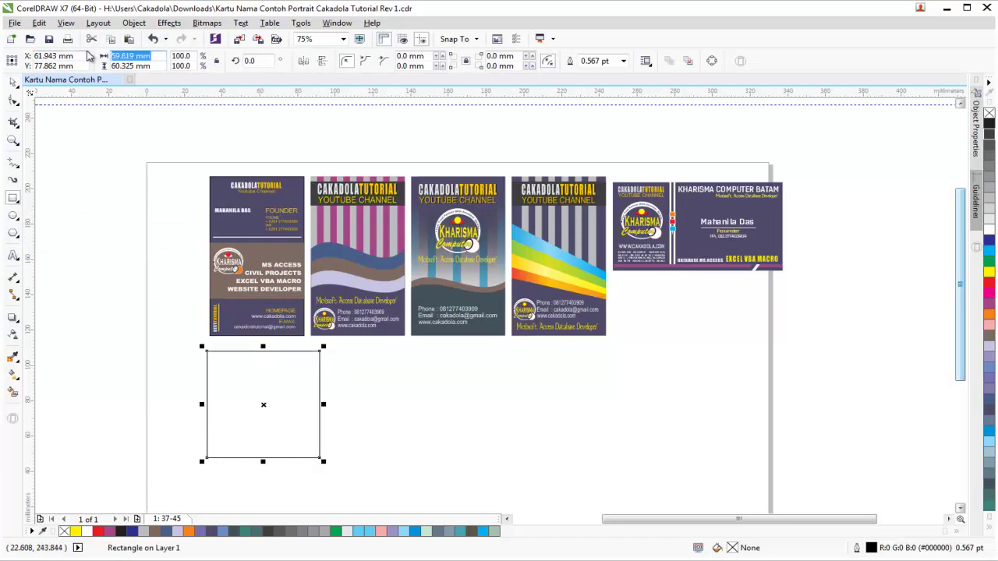
type("50")
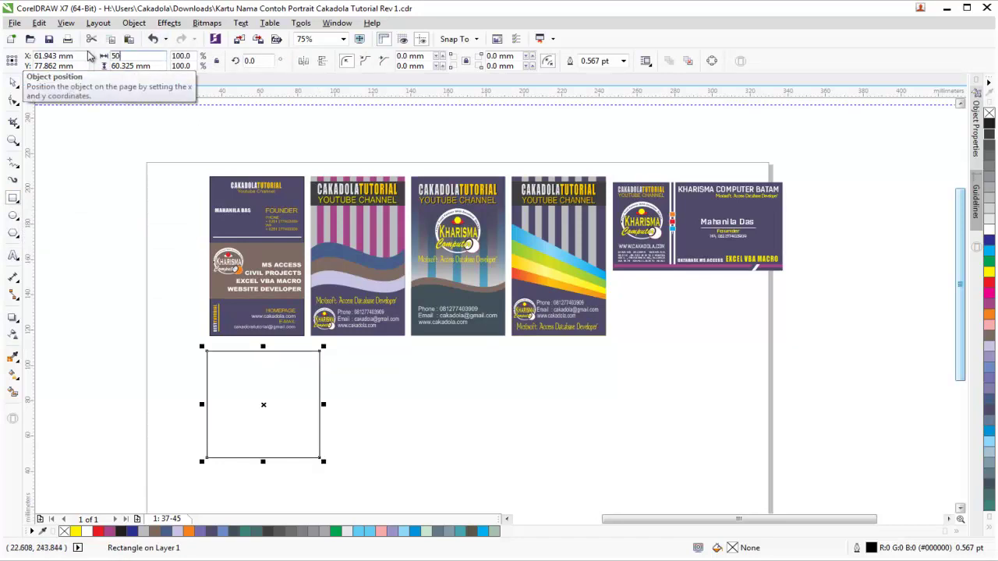
left_click(160, 66)
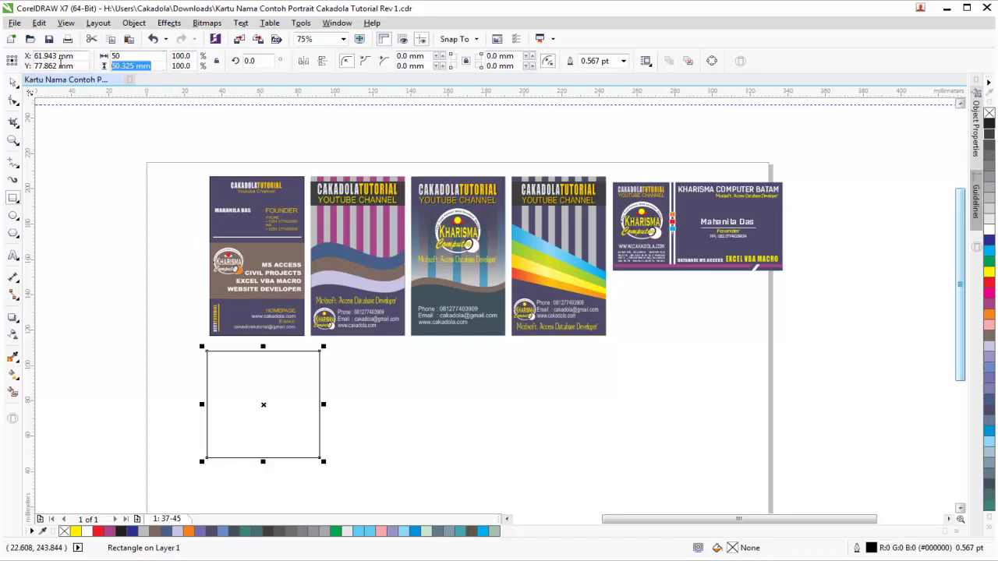
type("90")
key("Return")
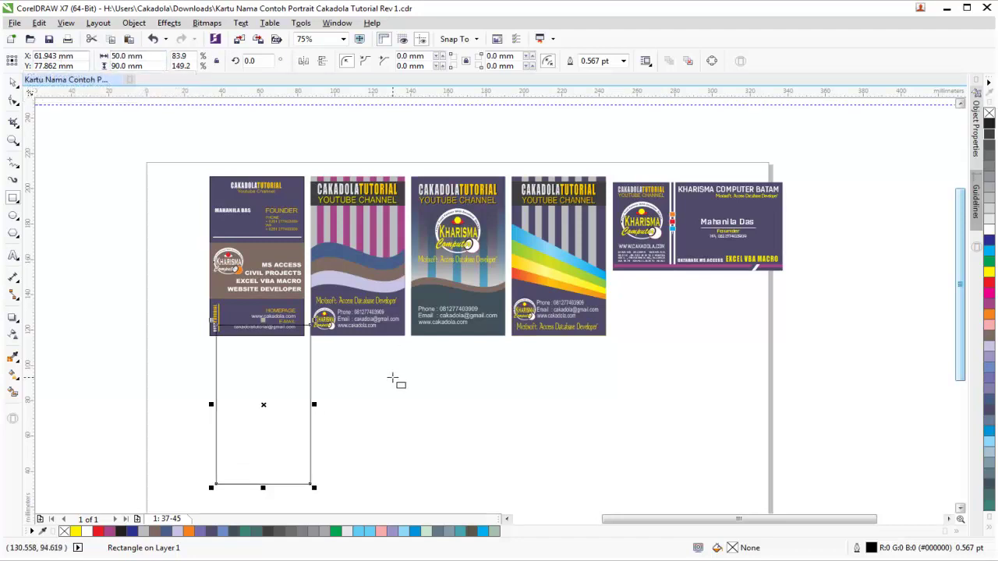
Step: Move the rectangle below the landscape card and fill it with the dark bluish purple C:40 M:40 Y:0 K:60
left_click(189, 312)
left_click_drag(243, 387, 653, 351)
left_click(678, 403)
left_click(678, 403)
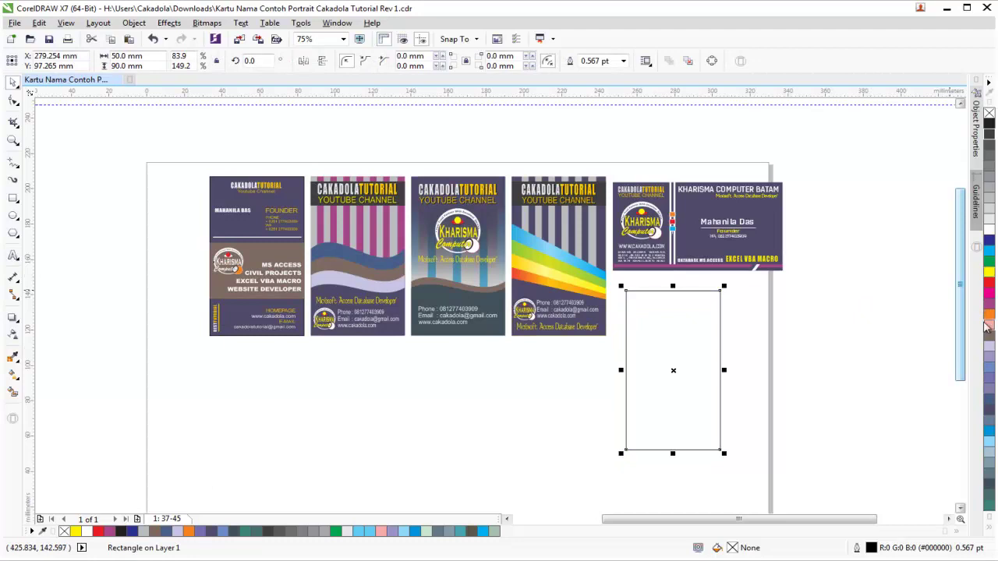
left_click(988, 406)
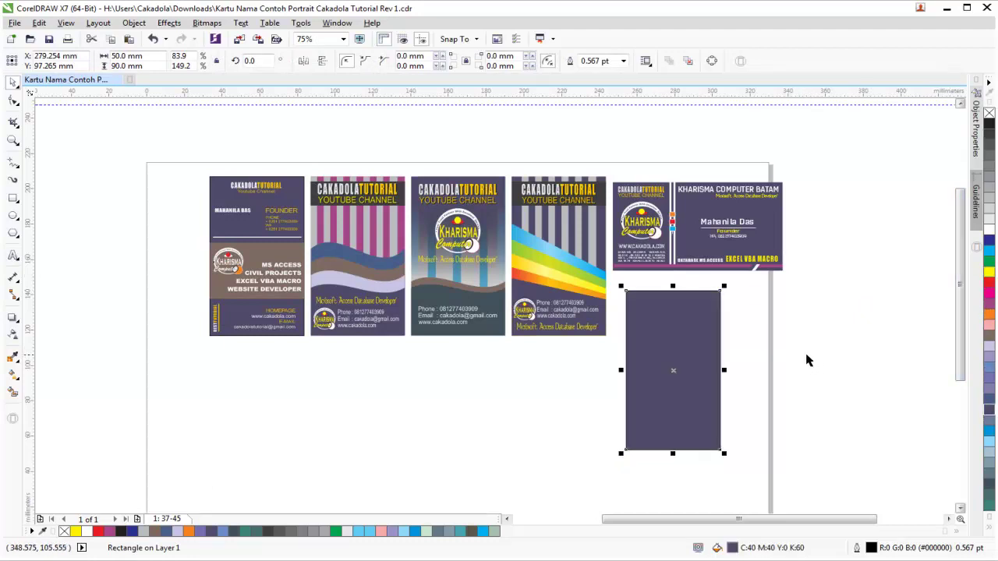
left_click(908, 387)
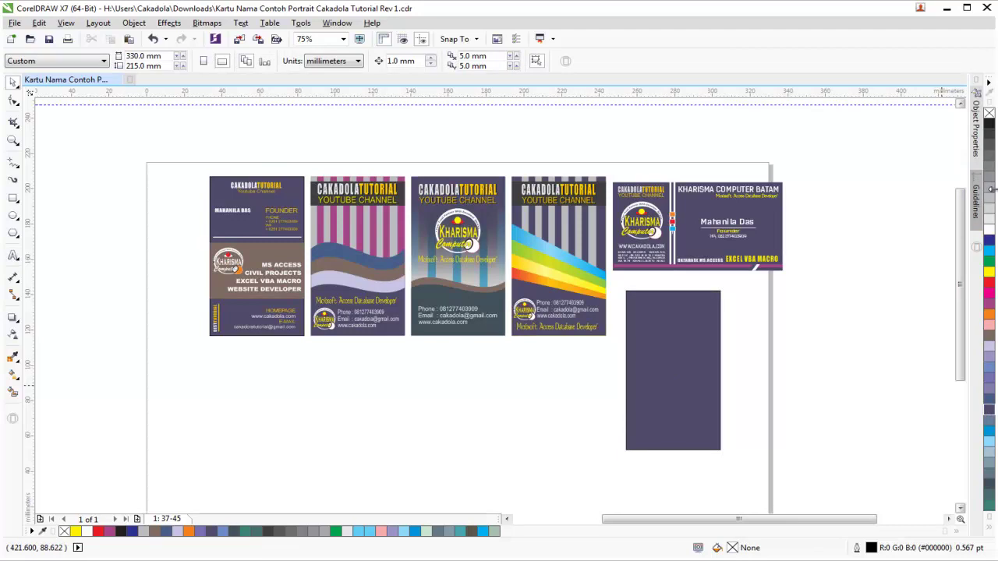
Step: Place the filled rectangle to the left of the first card, level with its top and bottom edges
left_click(682, 329)
left_click_drag(681, 329, 166, 204)
scroll(166, 204, "up", 2)
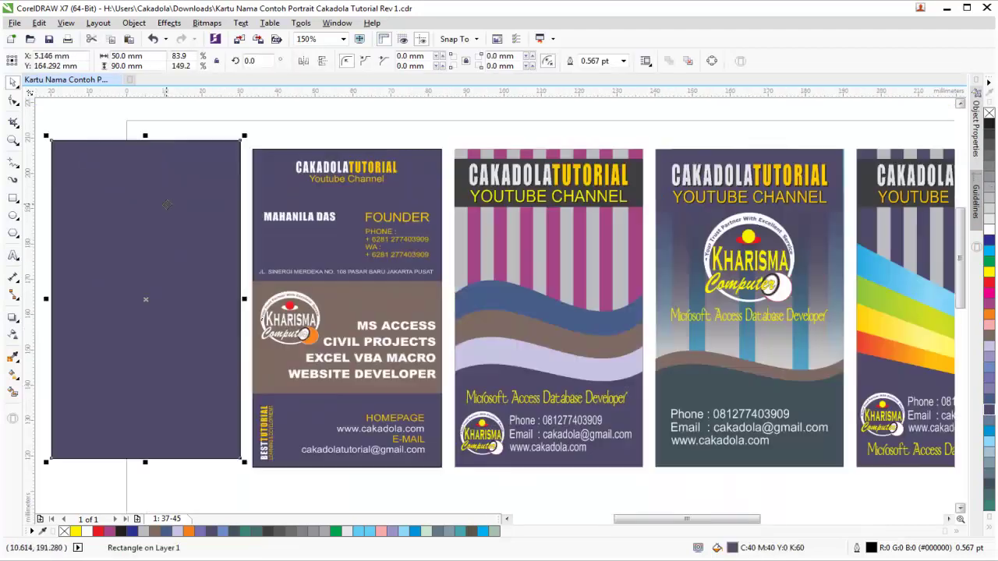
left_click_drag(653, 526, 629, 524)
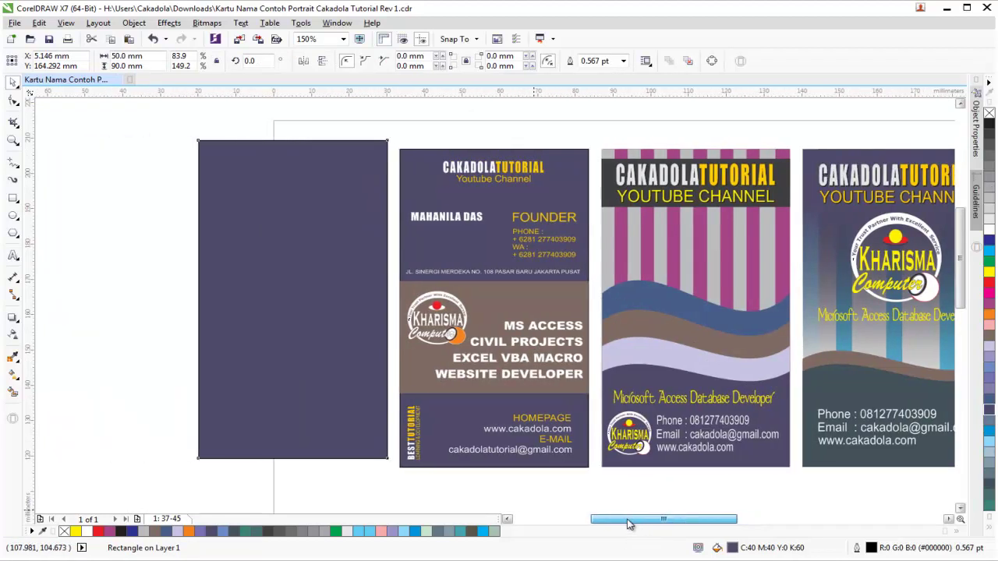
mouse_move(304, 356)
left_mouse_down()
mouse_move(300, 372)
mouse_move(309, 364)
left_mouse_up()
left_click(159, 316)
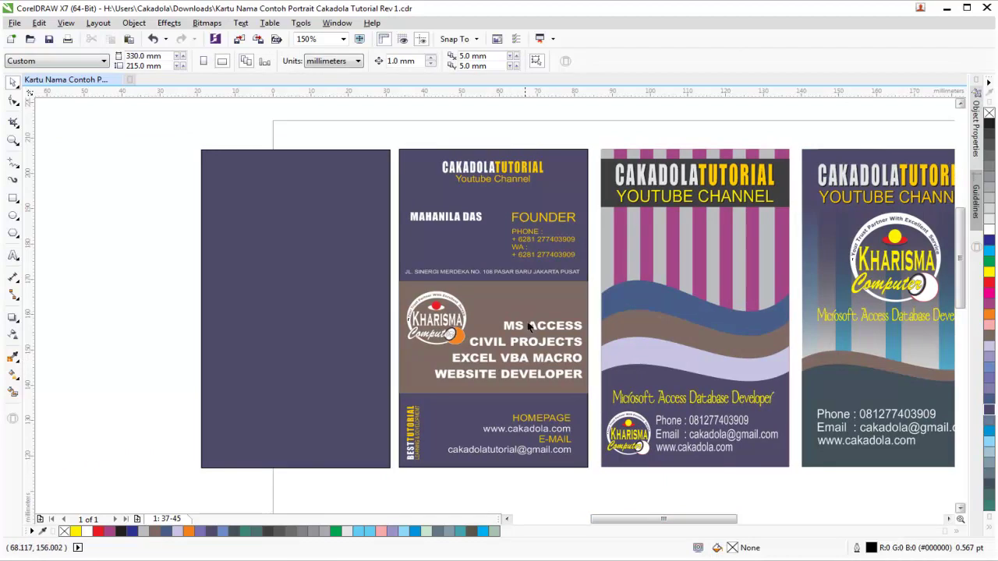
Step: Draw a rectangle about 50 mm wide by 31.75 mm high across the middle of the blank card, matching the reference card's brown band
left_click(12, 318)
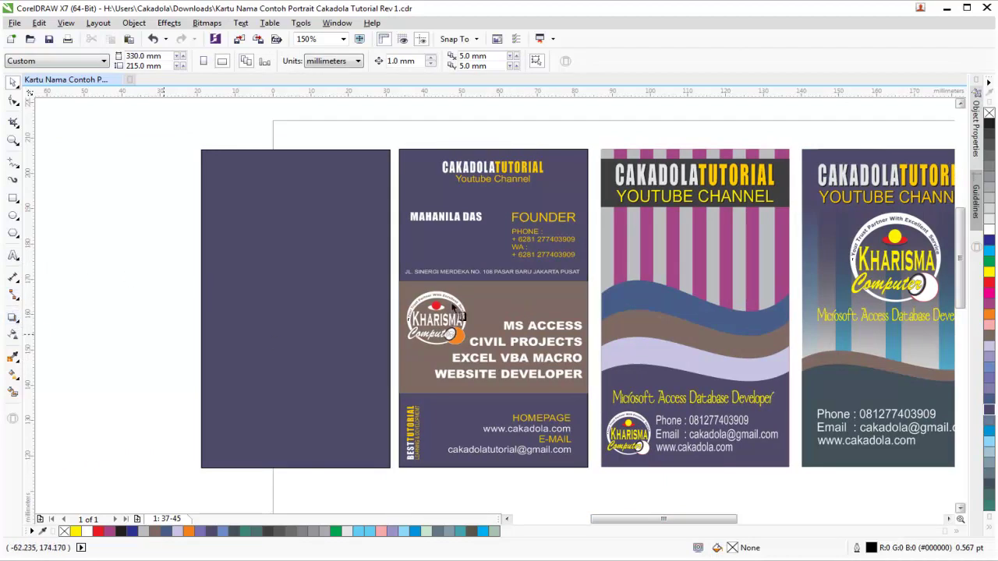
left_click(13, 198)
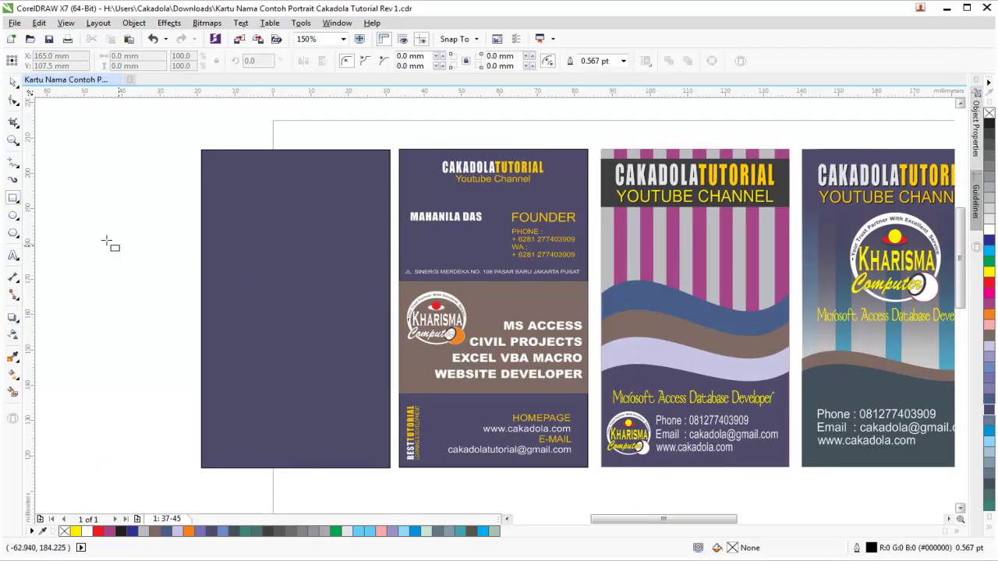
left_click_drag(201, 280, 390, 392)
left_click(13, 82)
left_click(67, 160)
left_click(293, 315)
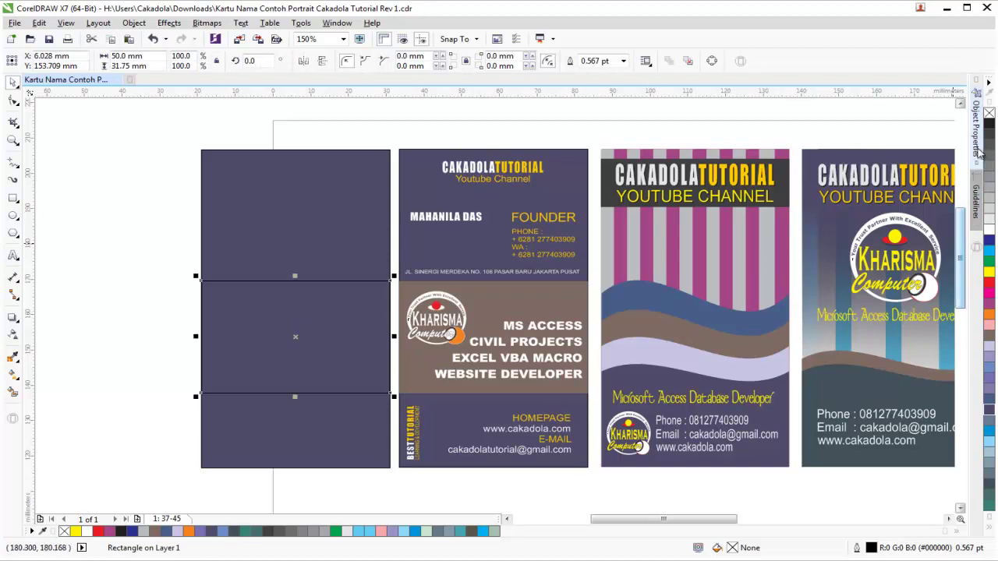
Step: Fill the middle band rectangle with the brown C:0 M:20 Y:20 K:60
left_click(976, 144)
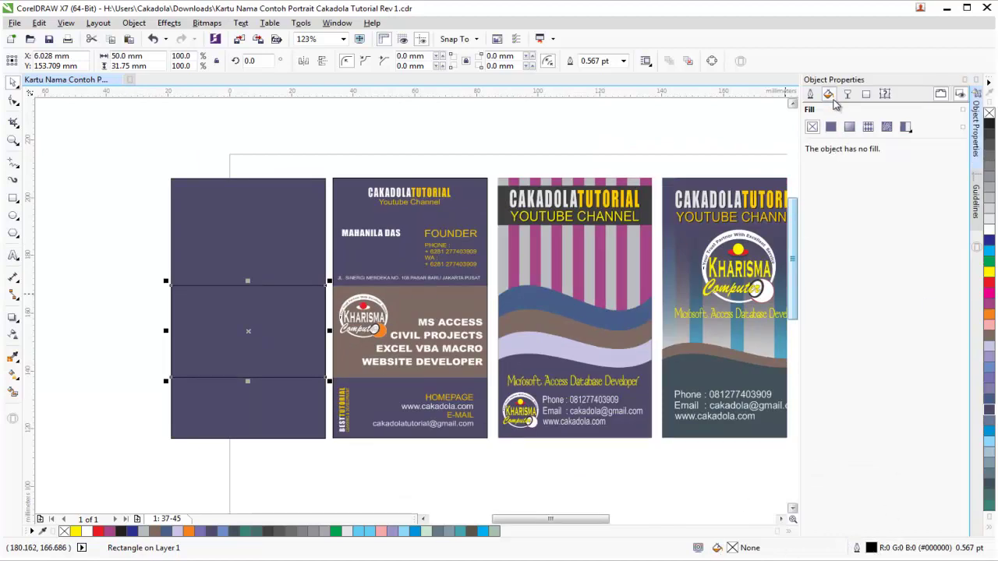
left_click(104, 230)
left_click(198, 290)
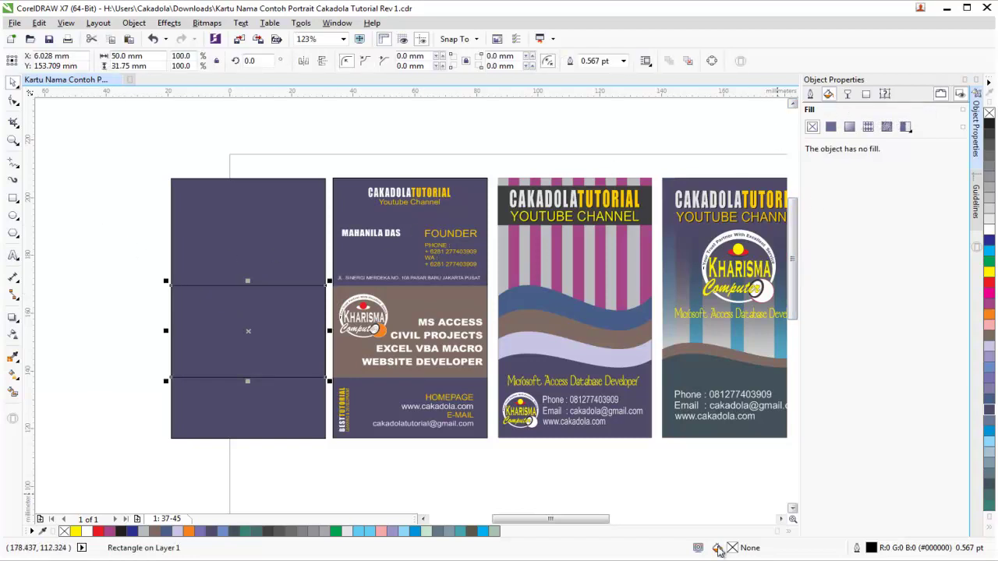
double_click(715, 548)
left_click(988, 334)
left_click(73, 289)
left_click(237, 313)
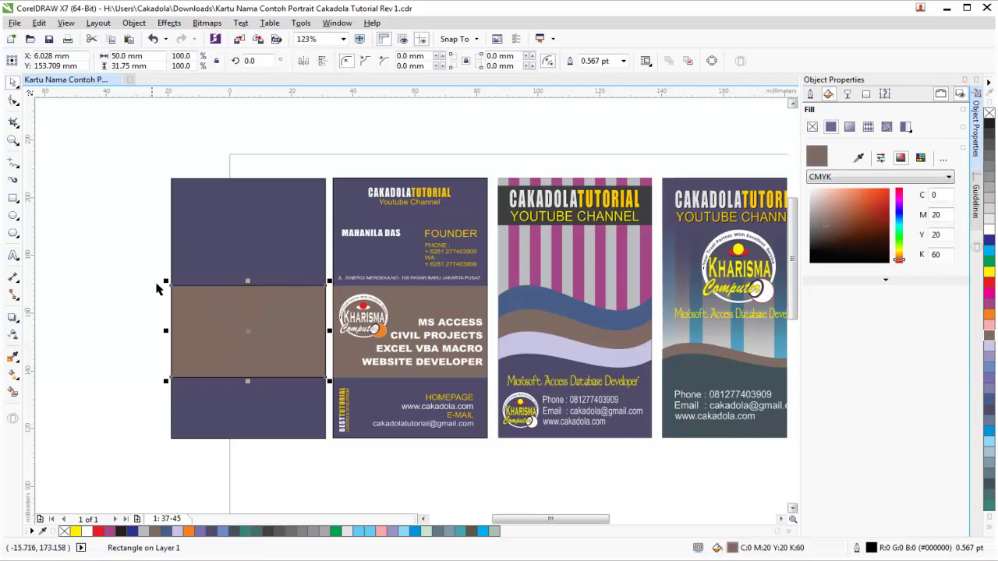
Step: Remove the outline from the brown band by setting its outline width to None
left_click(207, 312)
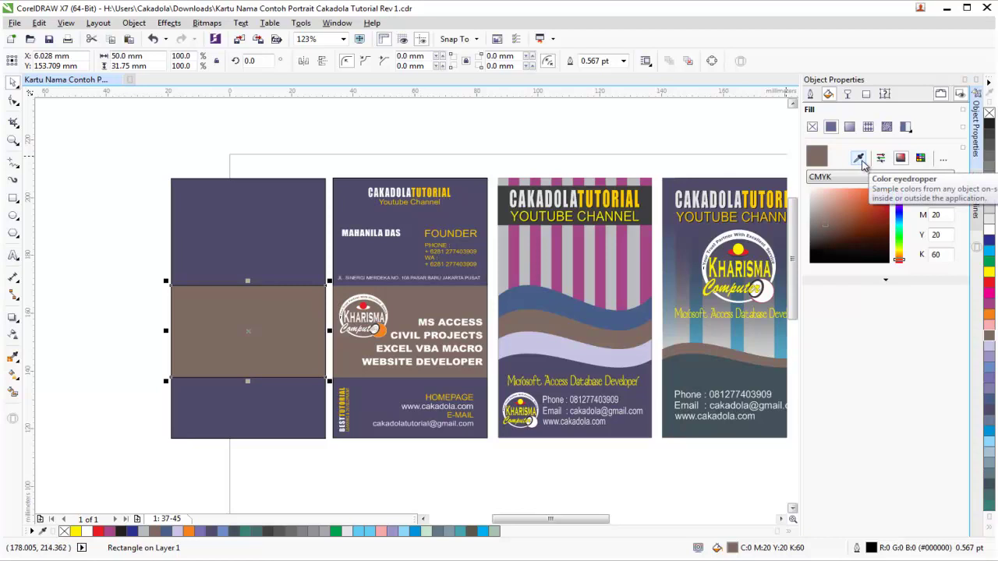
left_click(623, 61)
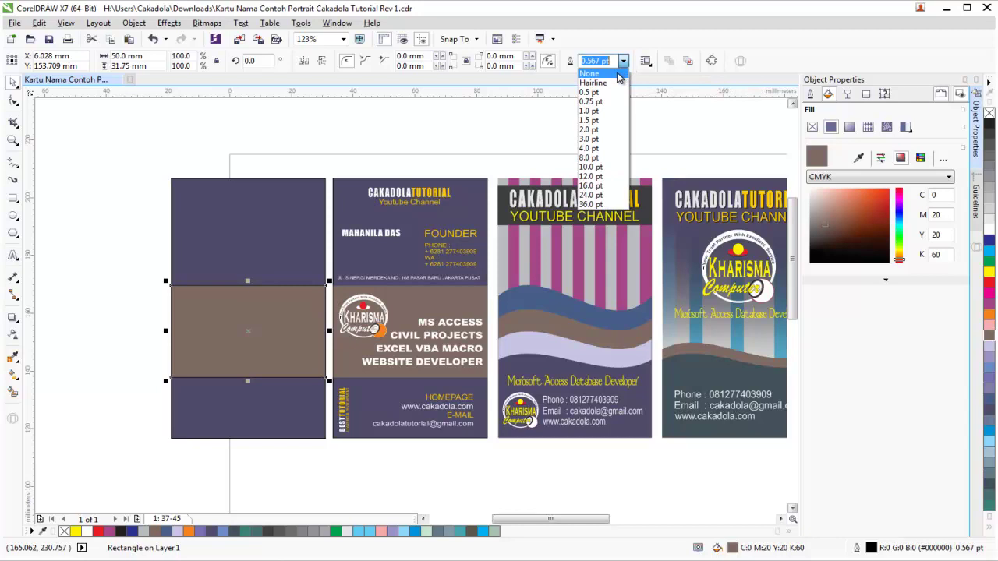
left_click(616, 73)
left_click(143, 164)
left_click(241, 324)
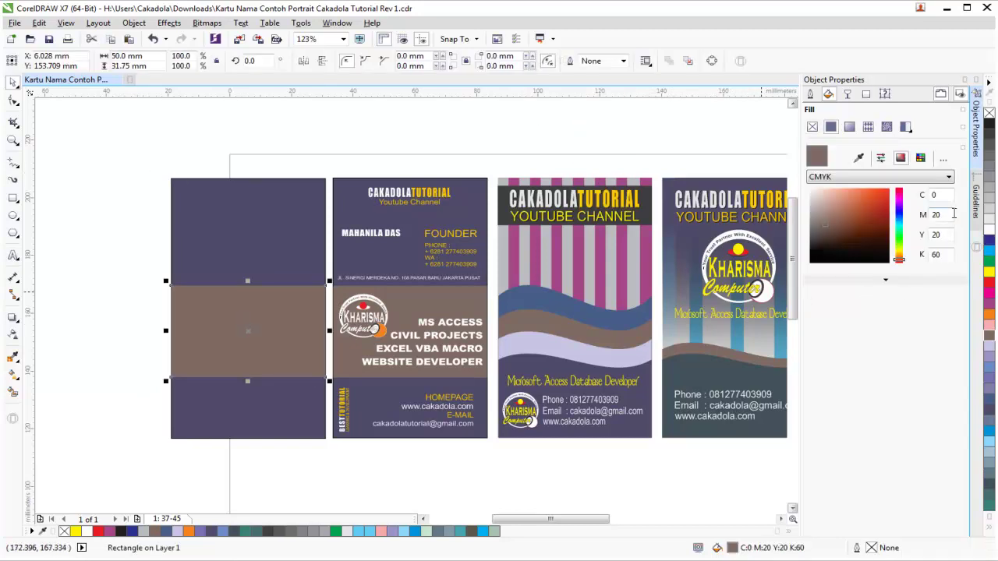
Step: Change the band's fill to the darker brown R:112 G:95 B:96
left_click(879, 177)
left_click(866, 208)
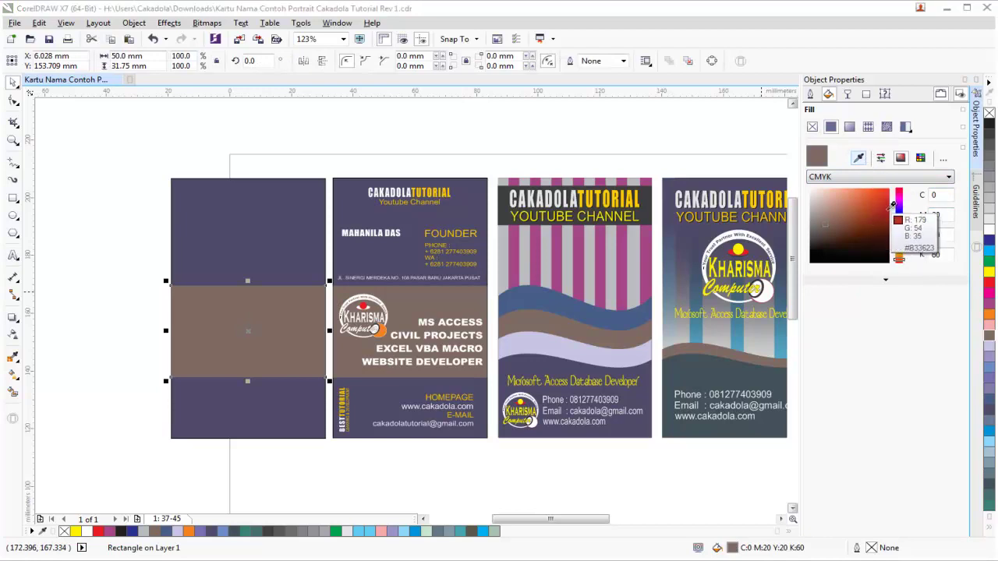
left_click(891, 216)
left_click_drag(883, 194, 828, 237)
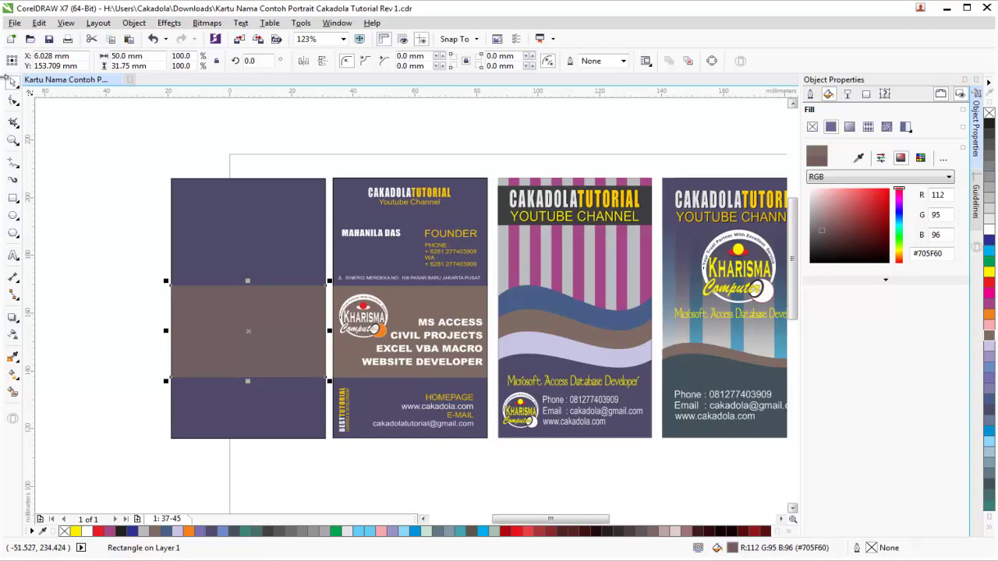
left_click(72, 149)
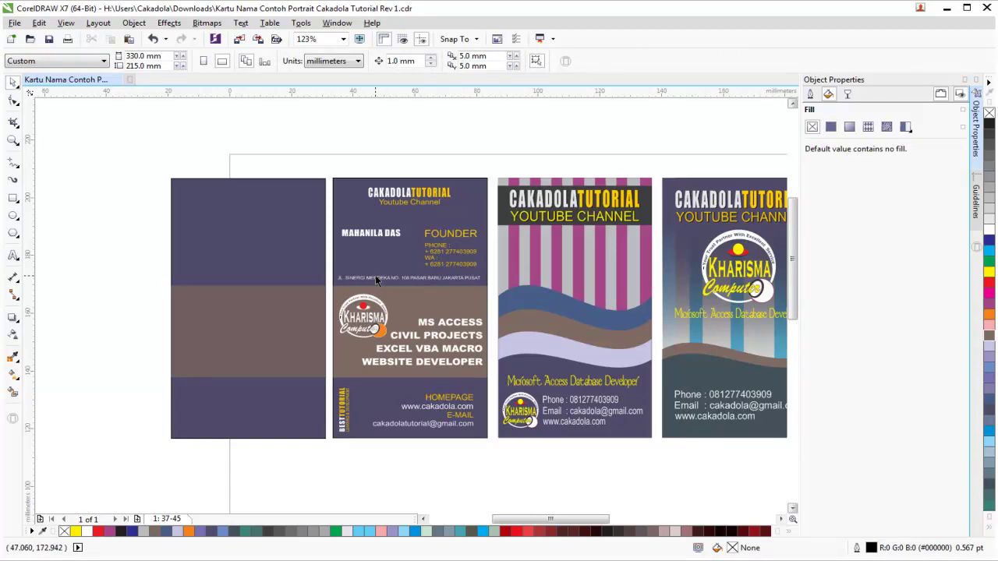
Step: Add the artistic text CAKADOLATUTORIAL in capitals, starting beside the new card's top edge
left_click(423, 194)
left_click(55, 163)
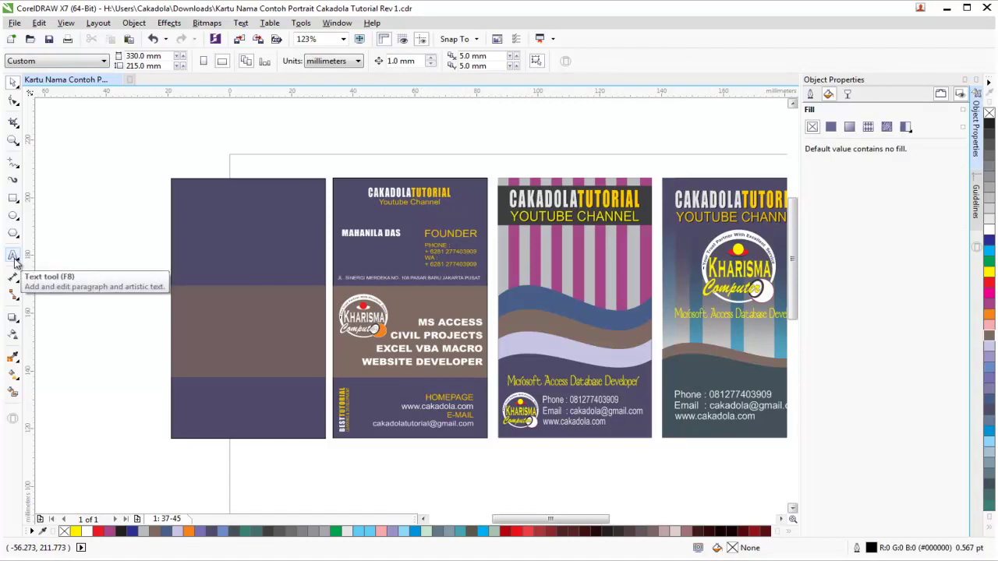
left_click(14, 257)
left_click(136, 196)
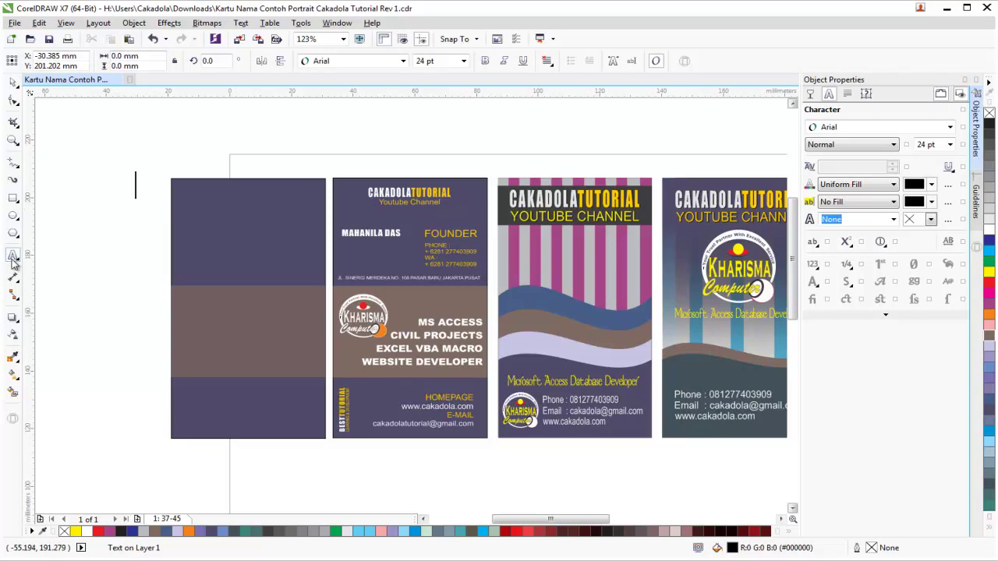
type("cakad")
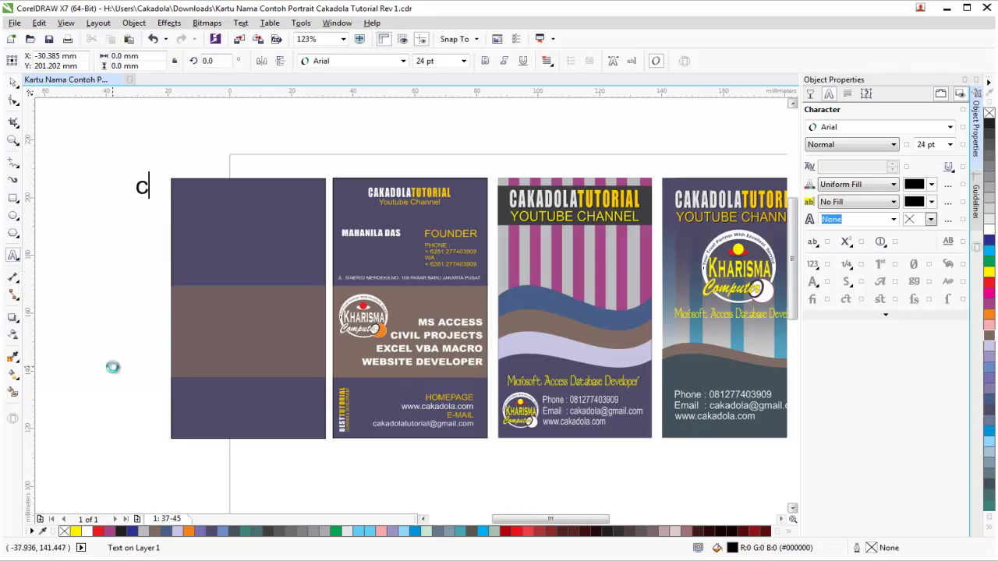
key("BackSpace")
key("BackSpace")
key("BackSpace")
key("BackSpace")
key("BackSpace")
type("CAKAD")
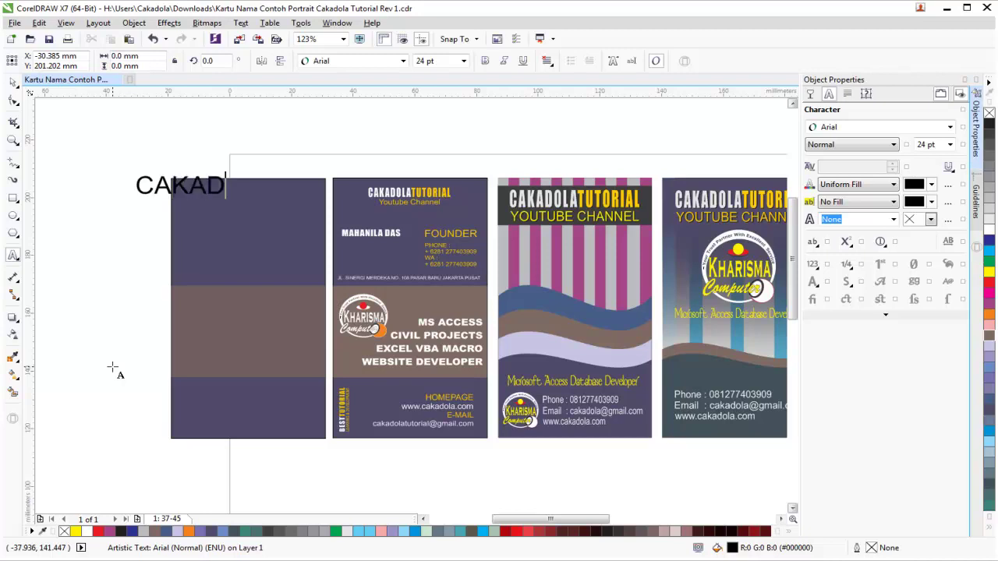
type("OLATU")
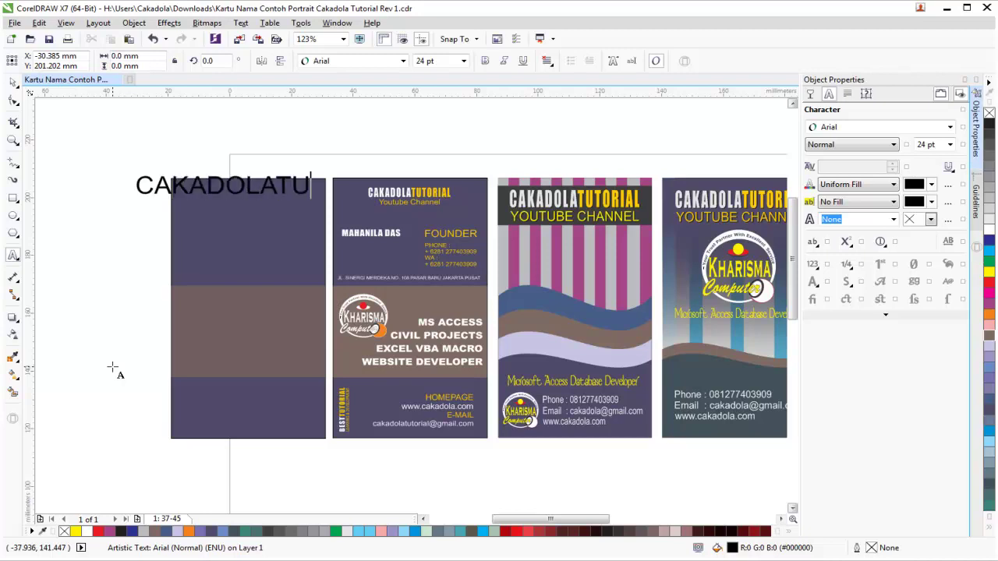
type("TORIAL")
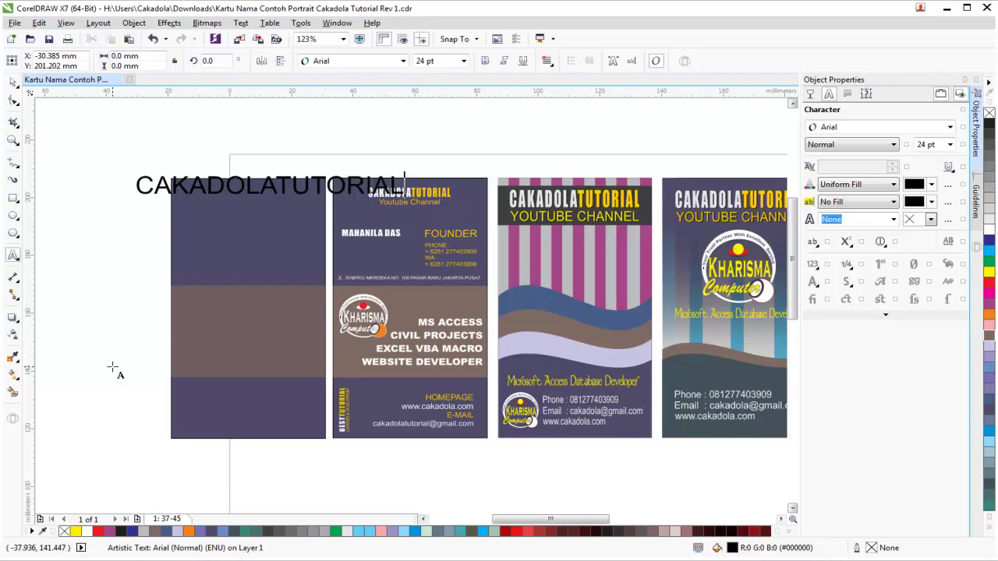
Step: Set the font of the whole CAKADOLATUTORIAL text to Impact
key("ctrl+a")
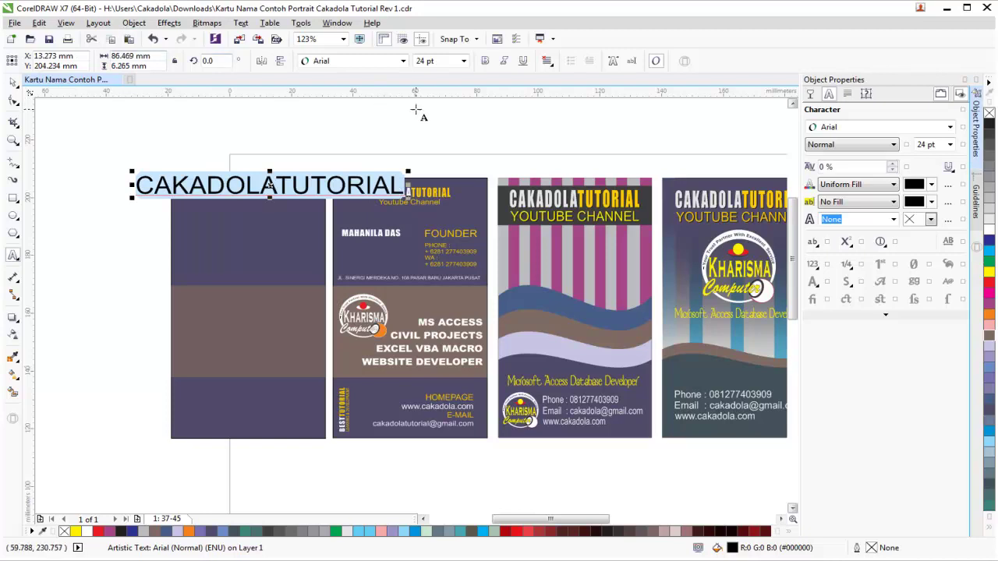
left_click(403, 60)
left_click(356, 94)
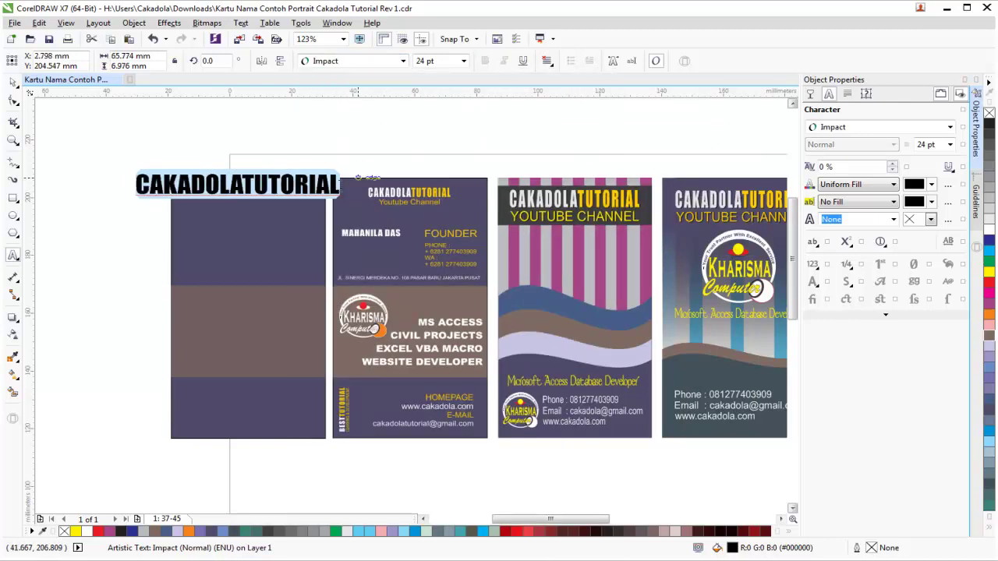
left_click(12, 81)
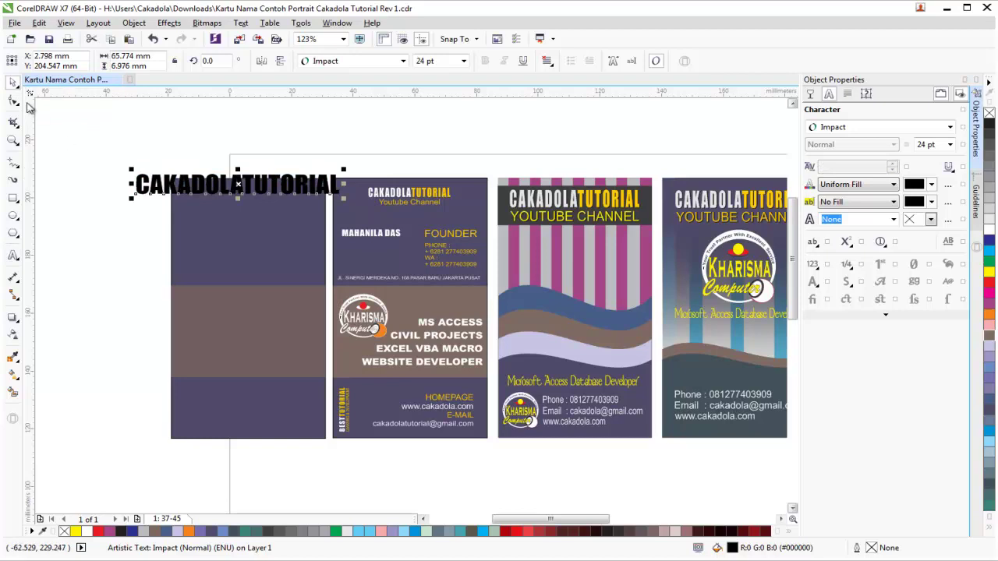
Step: Narrow the CAKADOLATUTORIAL text to about 42.5 mm wide and centre it near the top of the new card
left_click(137, 184)
left_click_drag(130, 184, 173, 183)
left_click_drag(344, 184, 263, 196)
left_click(172, 147)
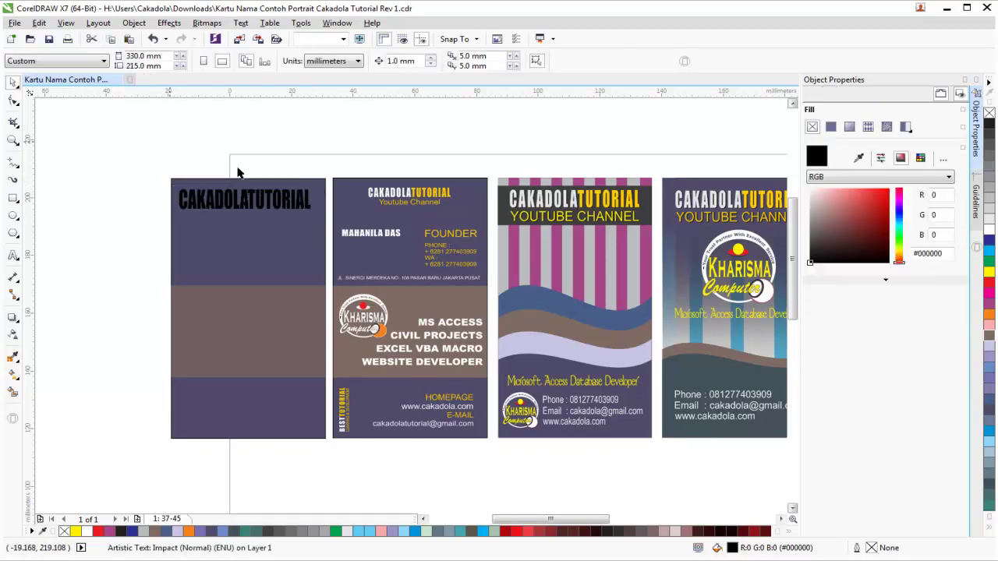
scroll(239, 172, "up", 2)
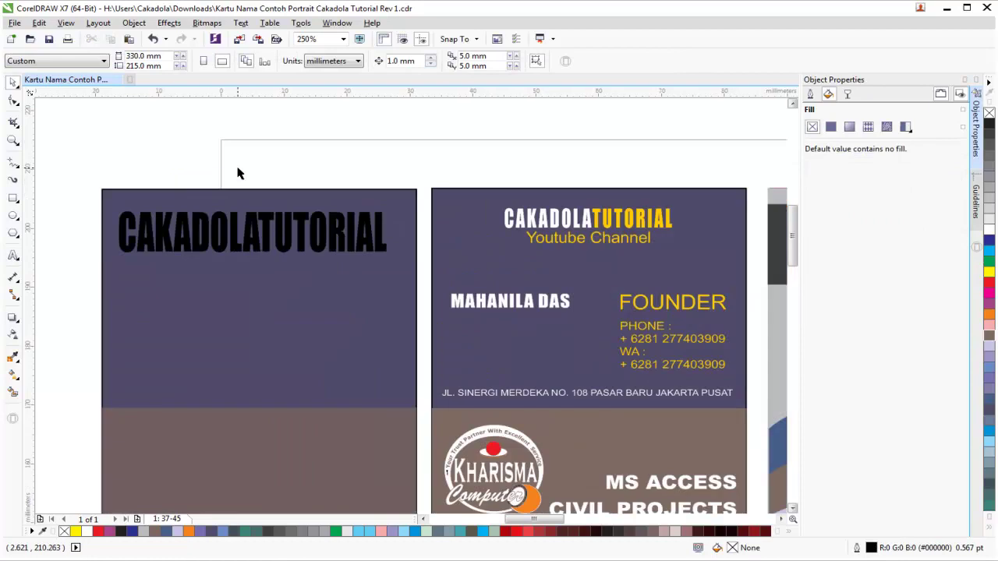
left_click(364, 236)
left_click(178, 162)
left_click_drag(221, 218, 228, 212)
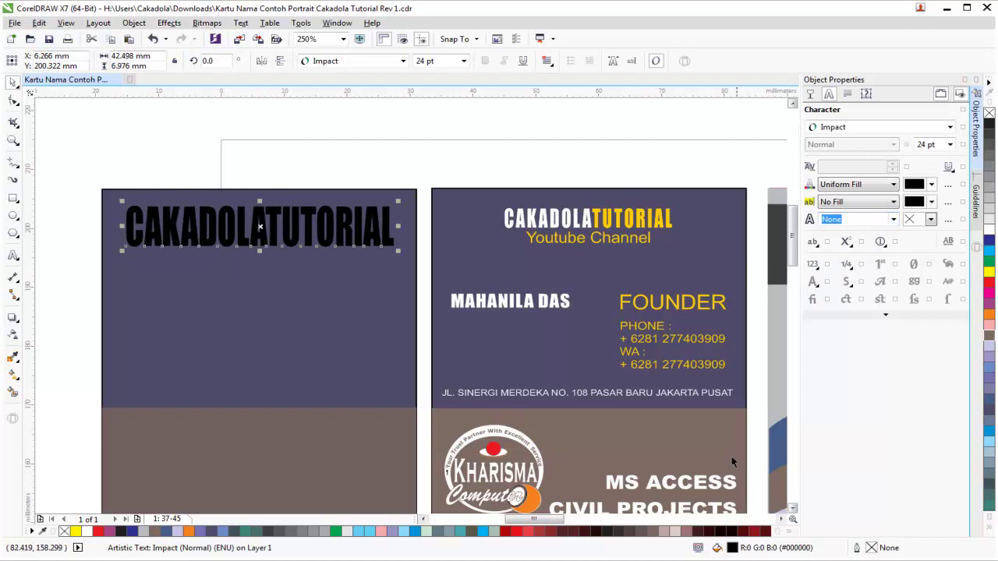
left_click(143, 174)
left_click(265, 225)
double_click(731, 549)
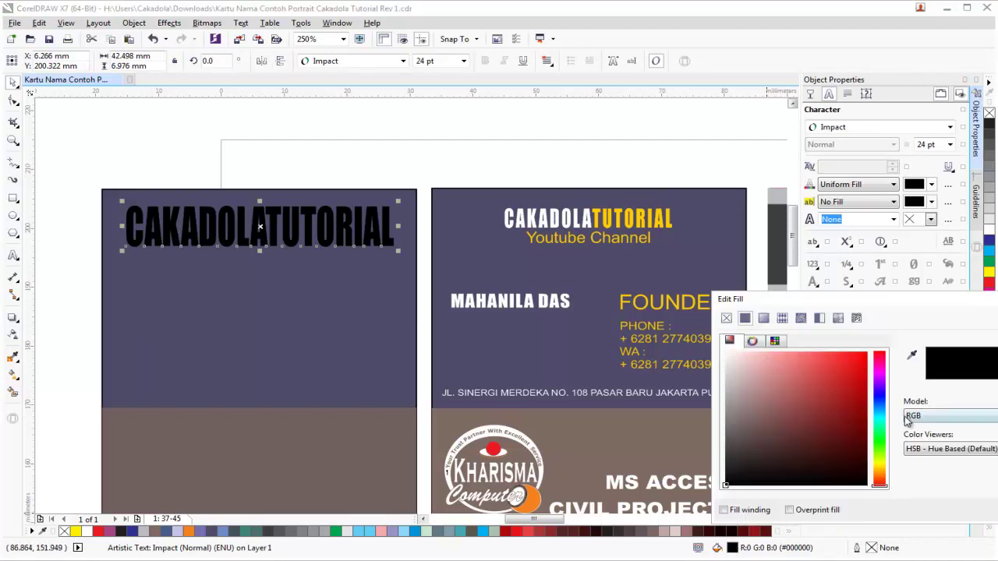
left_click(772, 340)
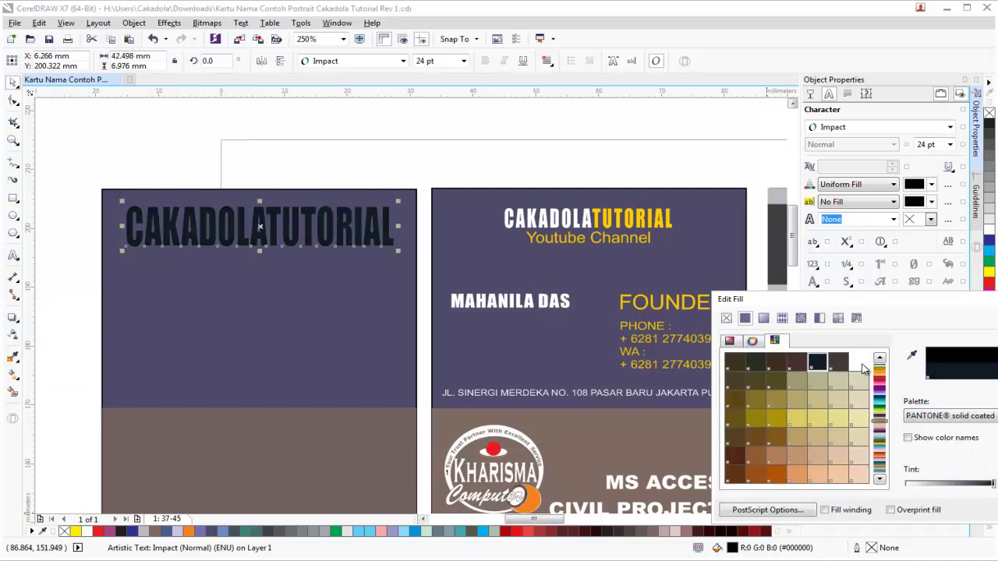
left_click(837, 361)
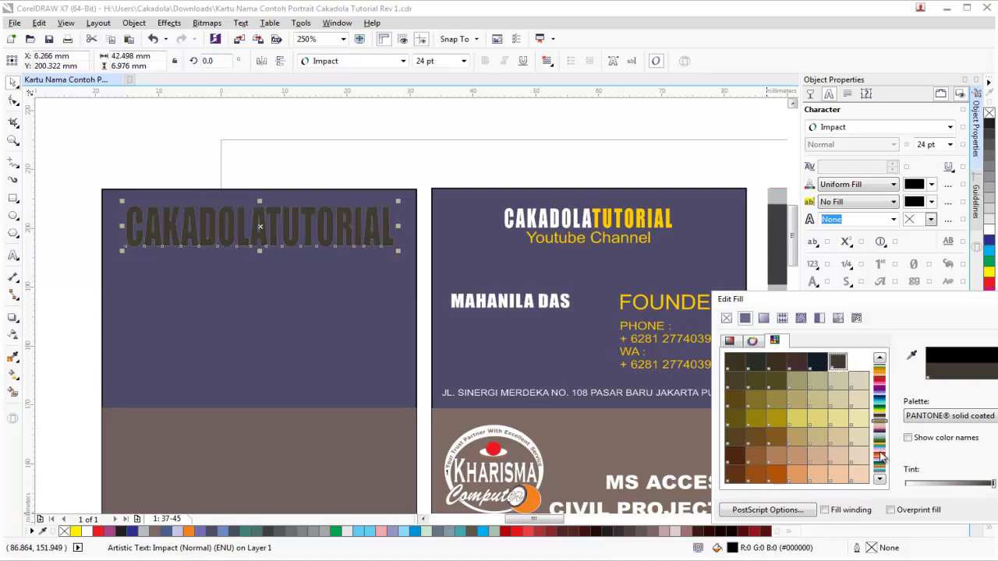
left_click(744, 344)
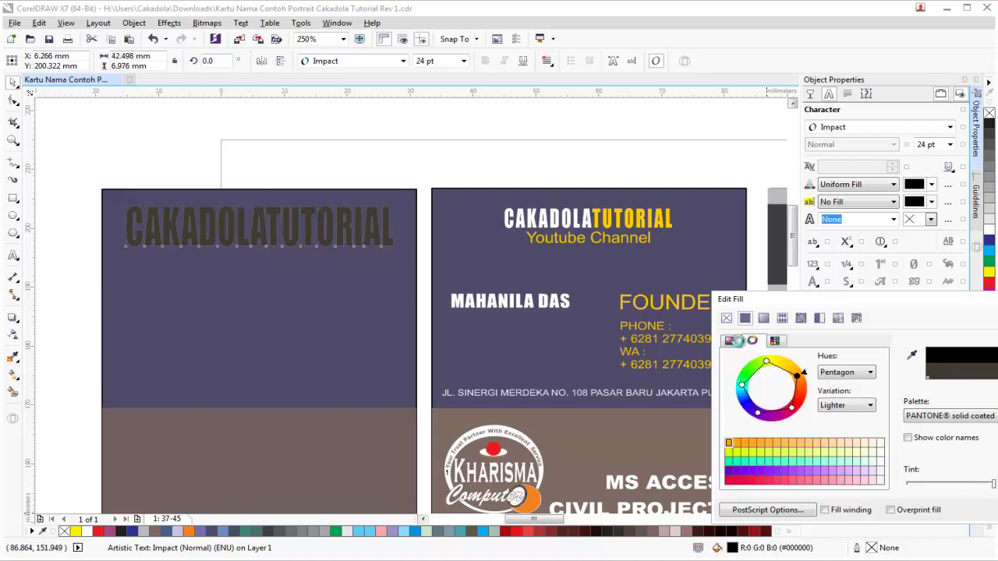
left_click(877, 452)
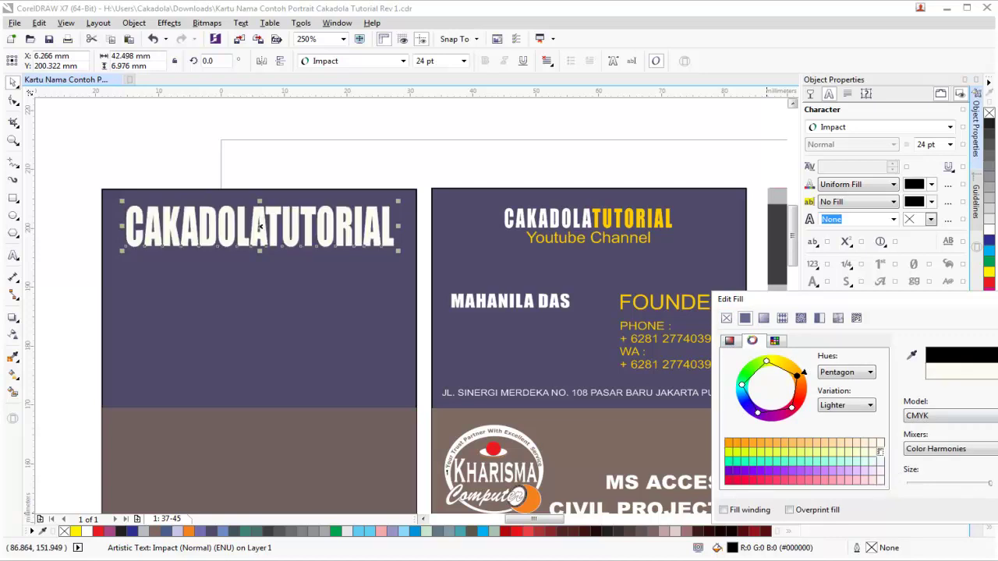
key("Escape")
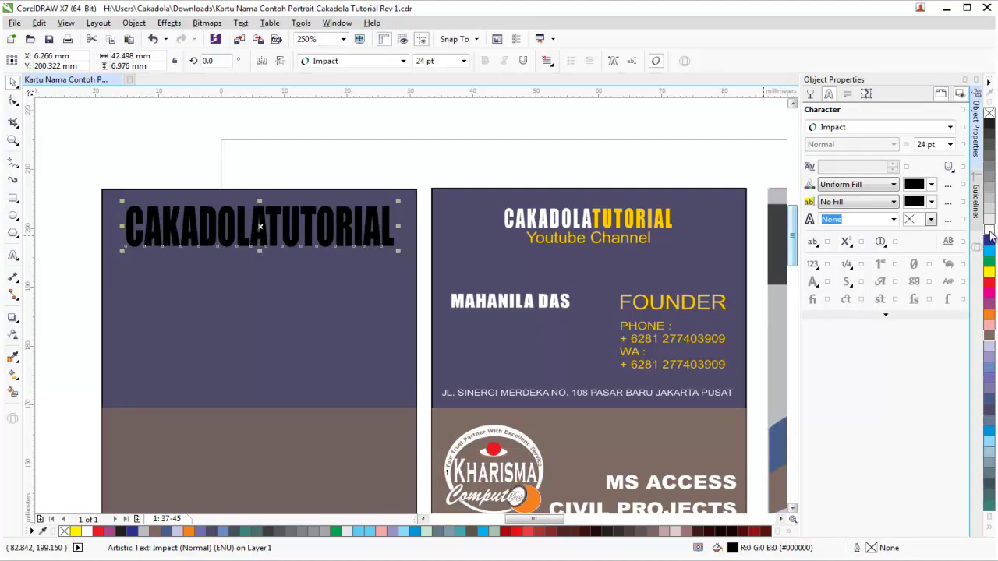
Step: Fill the CAKADOLATUTORIAL text with white and recolour its TUTORIAL part orange C:0 M:60 Y:100 K:0
left_click(988, 232)
left_click(165, 152)
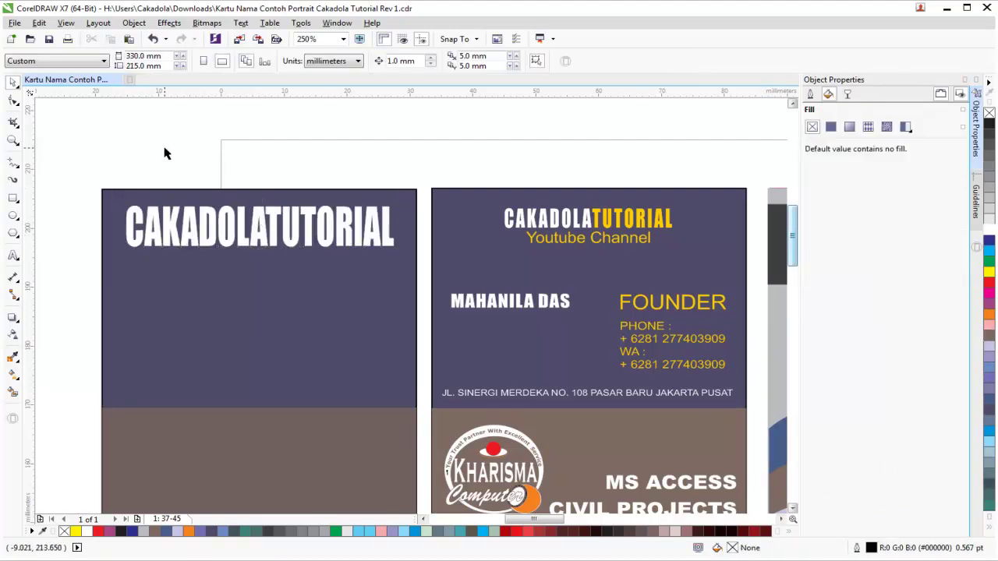
left_click(292, 243)
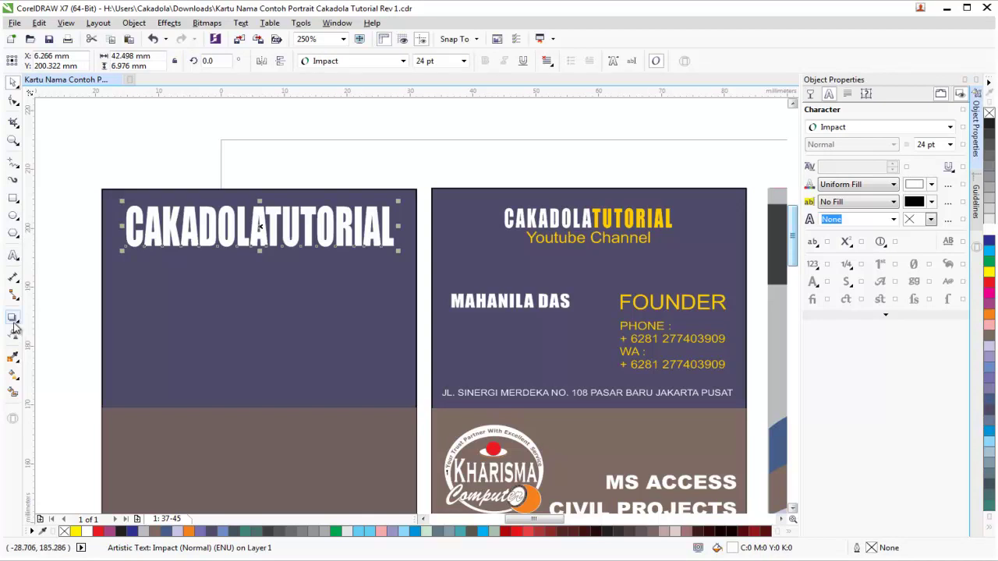
left_click(12, 255)
left_click_drag(260, 226, 396, 227)
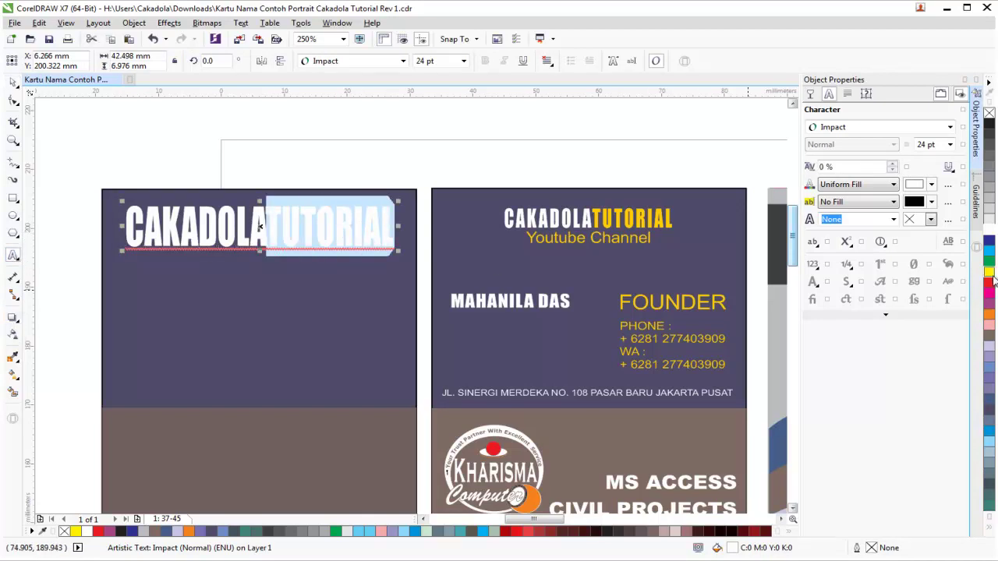
left_click(989, 314)
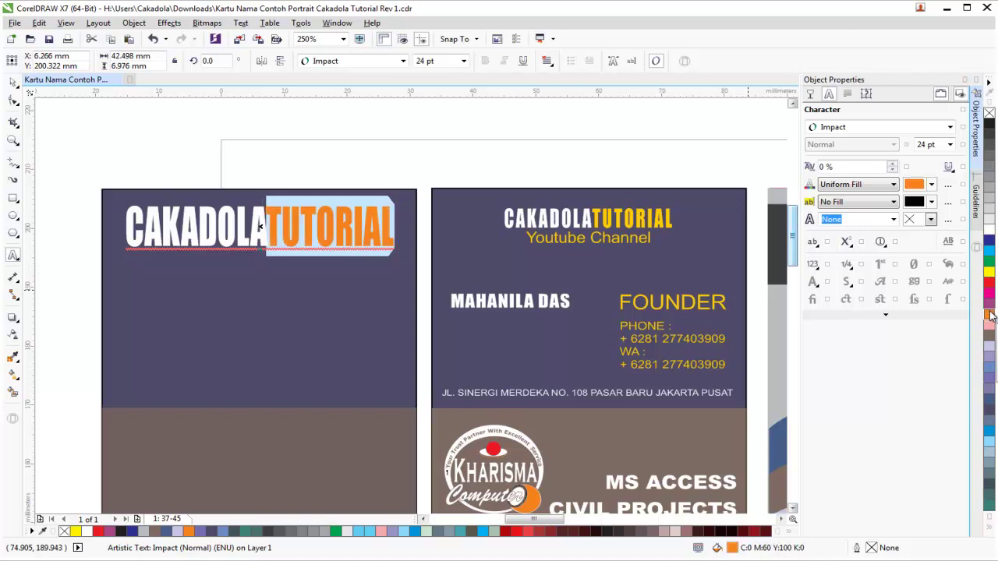
left_click(13, 82)
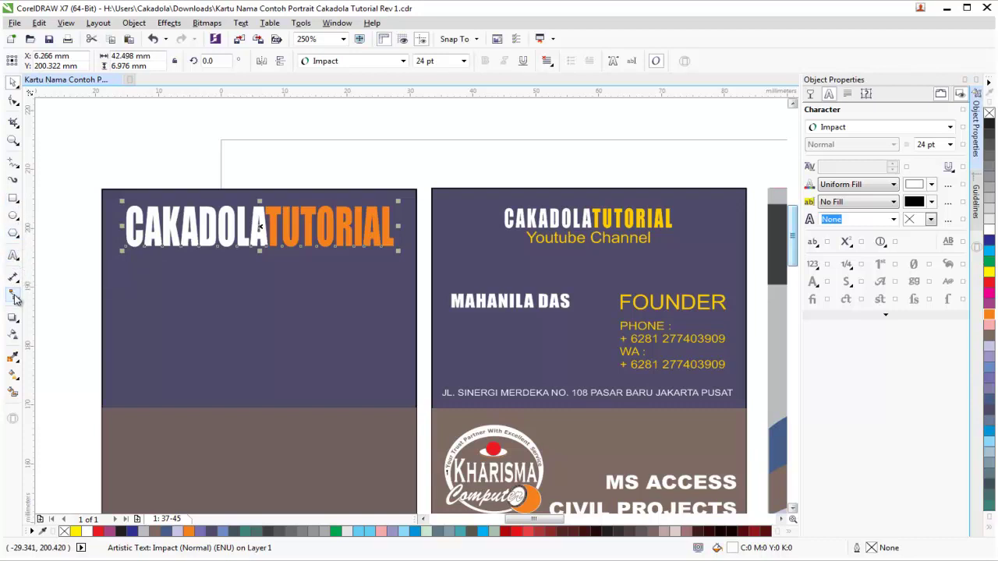
Step: Try to recolour the TUTORIAL letters on the new card with the yellow sampled from the sample card's title
left_click(12, 255)
left_click(257, 226)
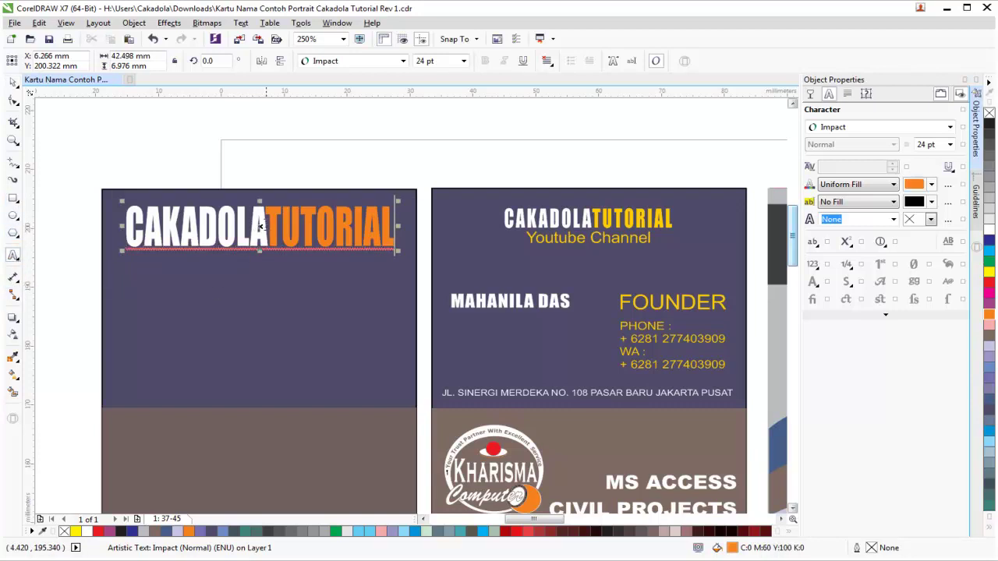
left_click_drag(267, 226, 394, 227)
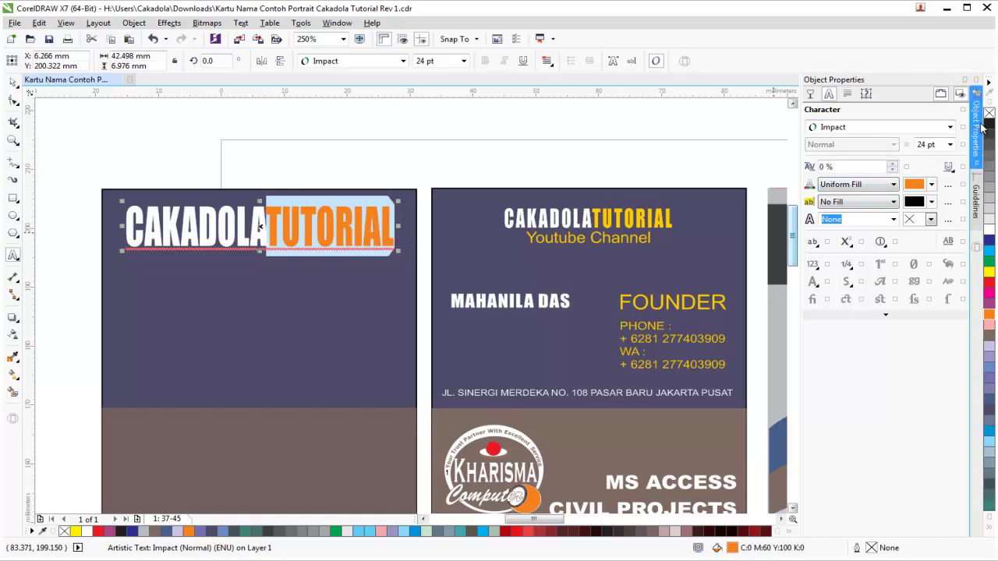
double_click(732, 548)
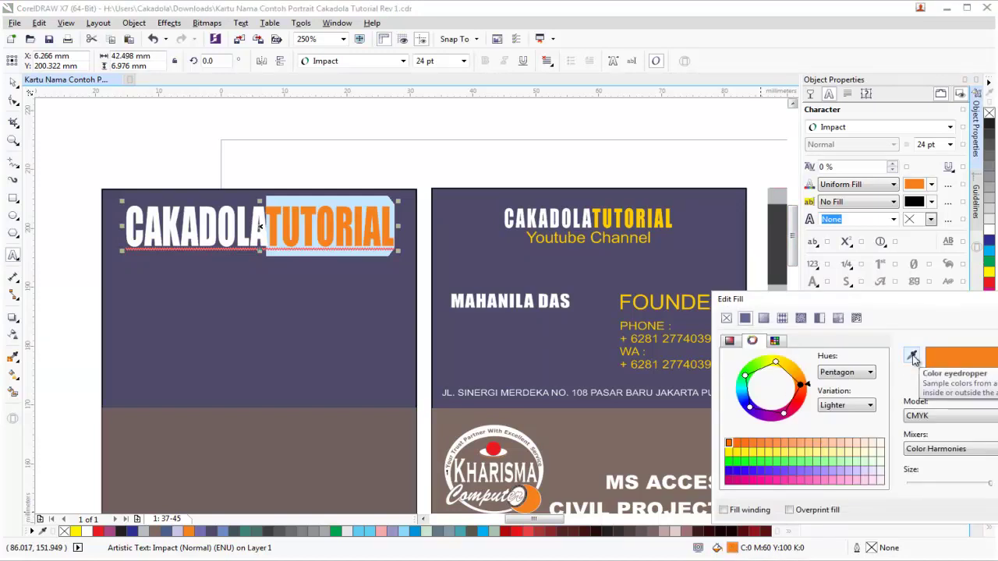
left_click(913, 357)
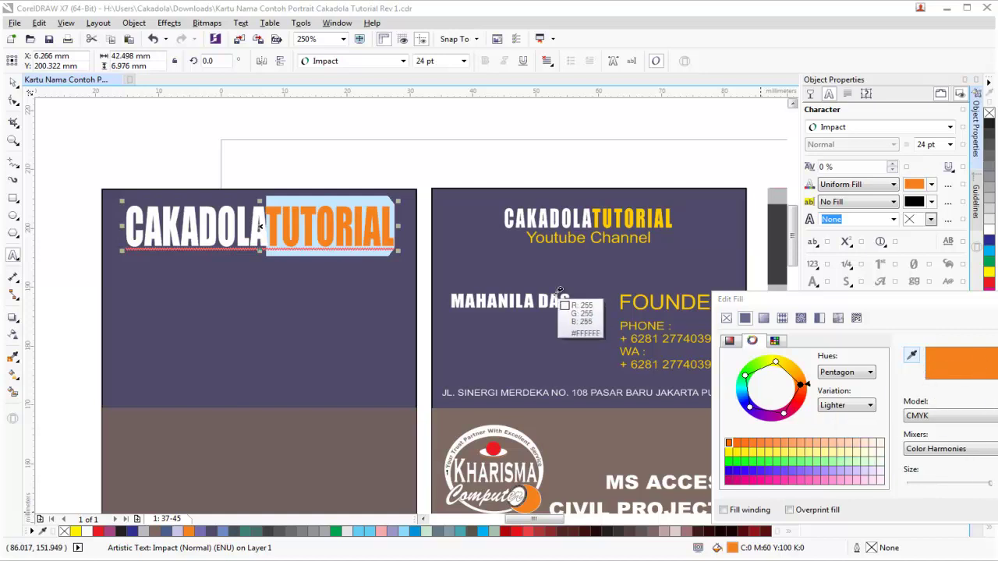
left_click(633, 215)
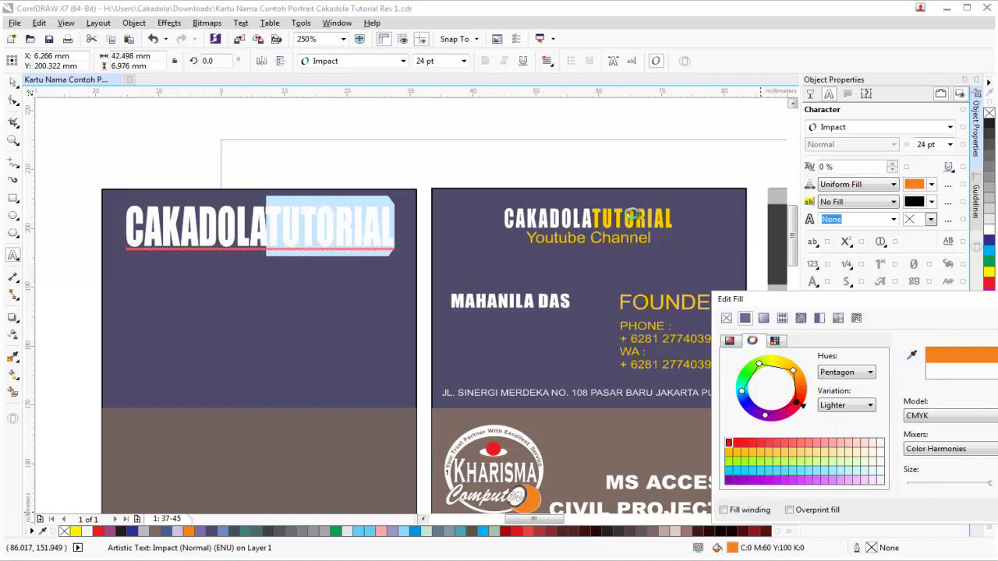
key("Escape")
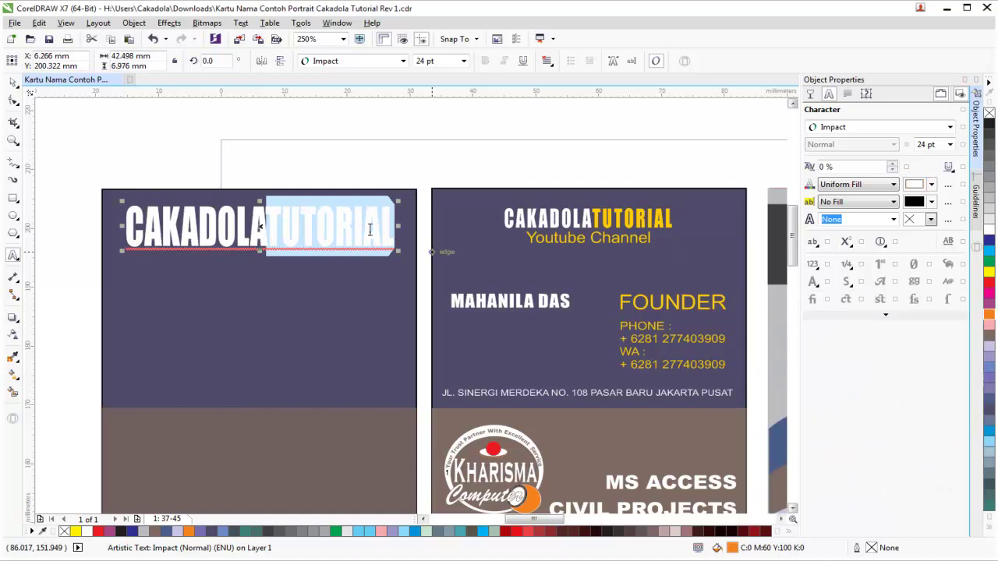
left_click(13, 81)
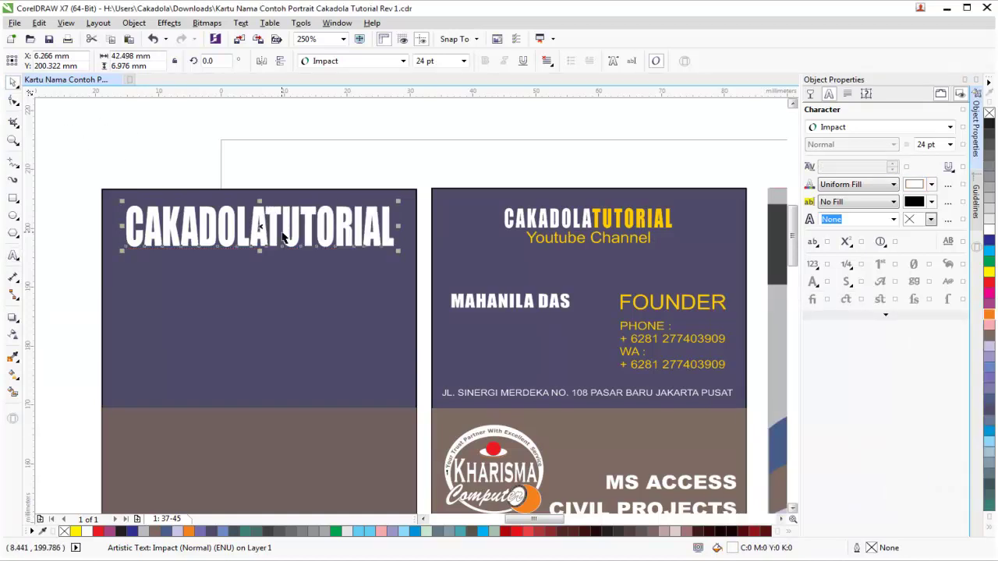
Step: Retry sampling a colour for the TUTORIAL letters, and fill them with red C:0 M:100 Y:100 K:0 from the colour harmonies
left_click(13, 255)
left_click(271, 226)
left_click_drag(271, 226, 396, 228)
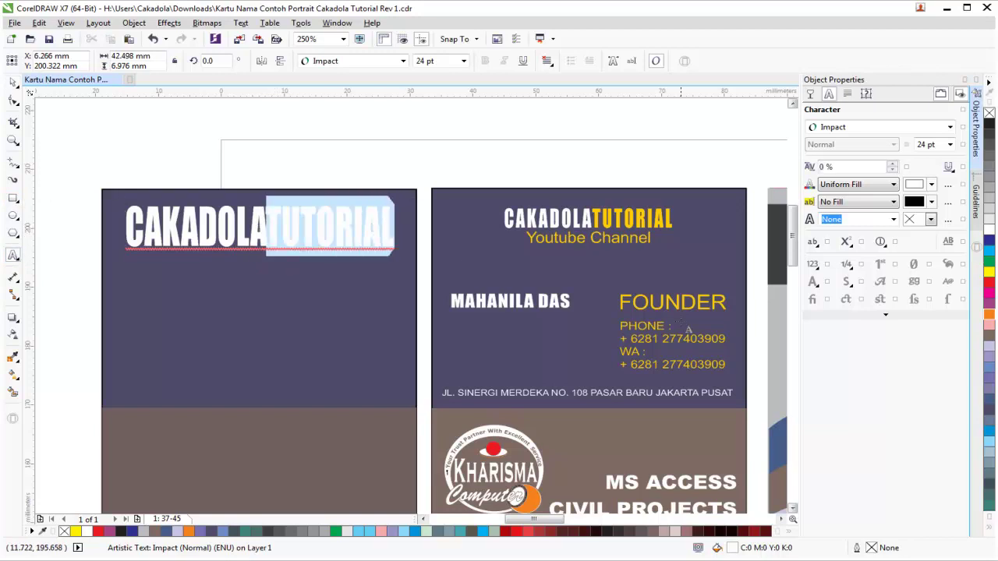
double_click(732, 548)
left_click(911, 354)
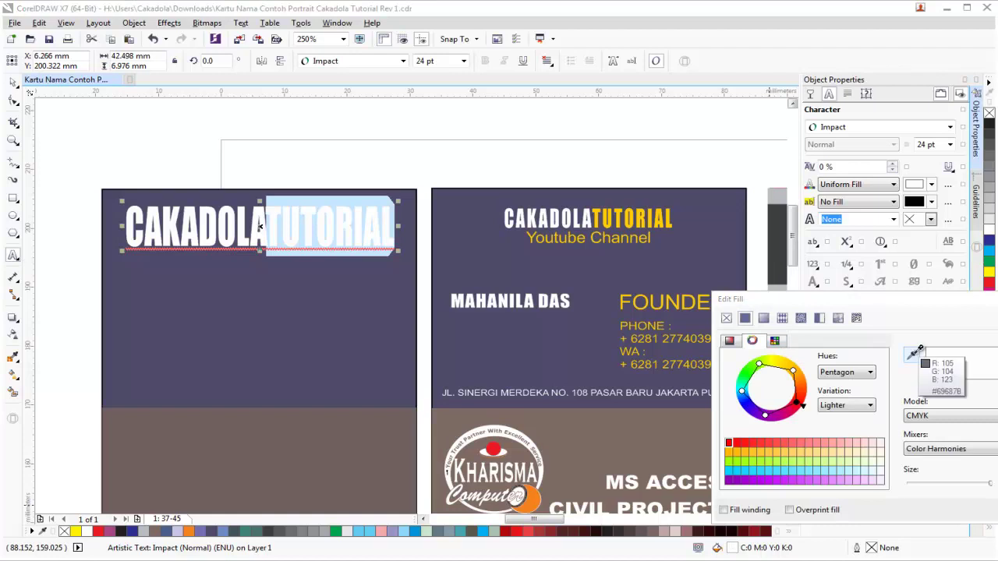
left_click(598, 219)
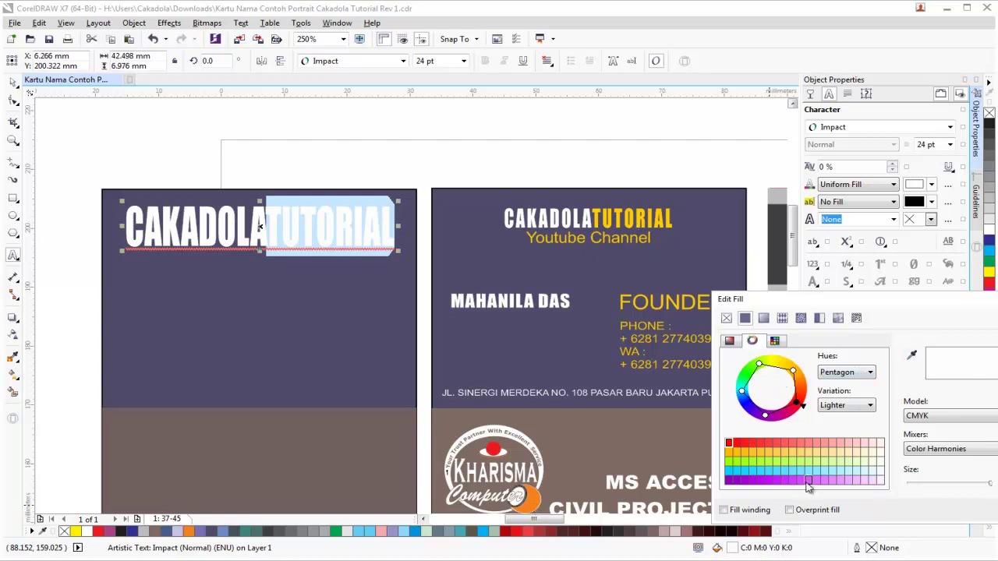
left_click(734, 442)
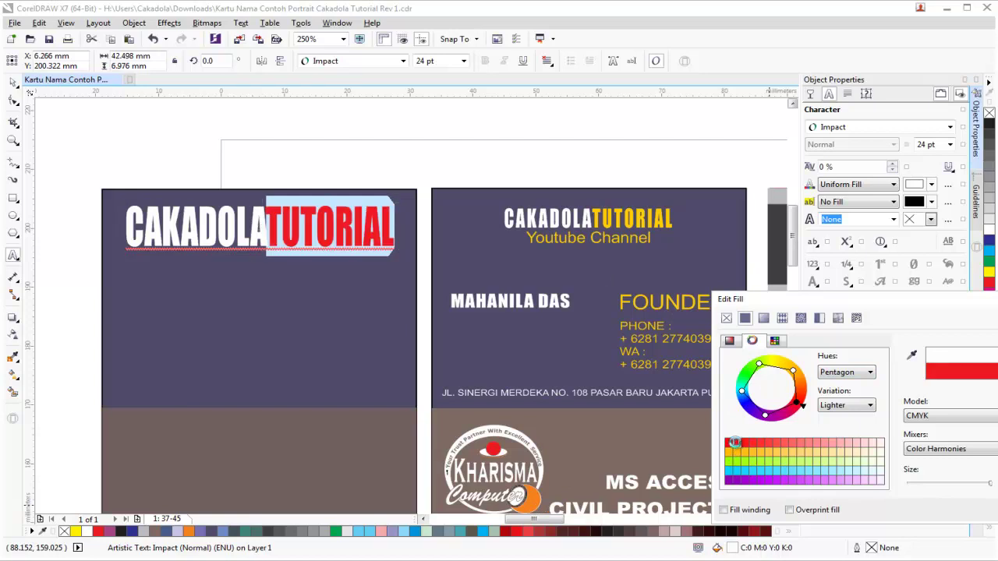
left_click(13, 81)
left_click(131, 126)
Step: Check the sample card's title fill, try pink C:0 M:40 Y:20 K:0 on the new title, and undo that fill
scroll(474, 251, "down", 2)
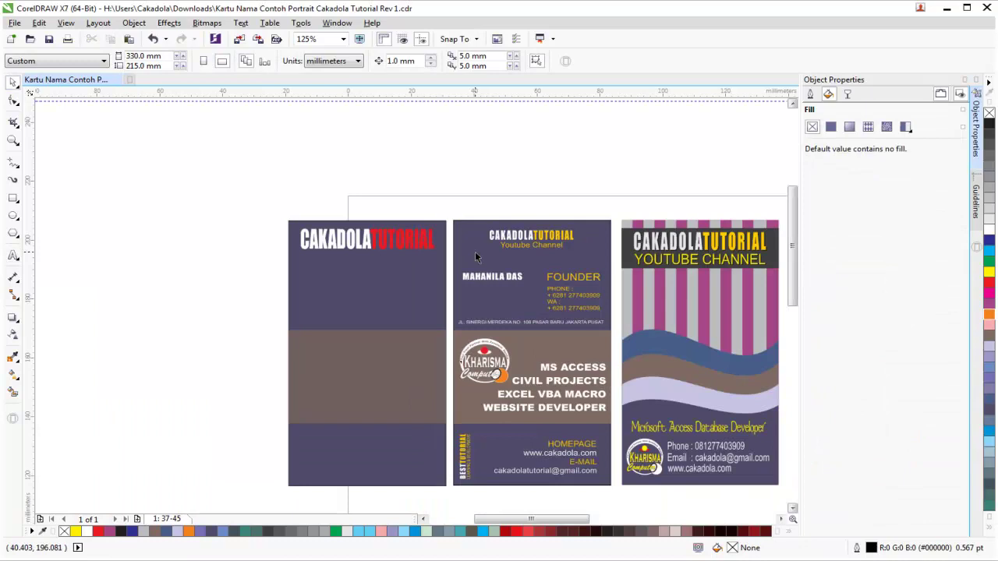
left_click(545, 243)
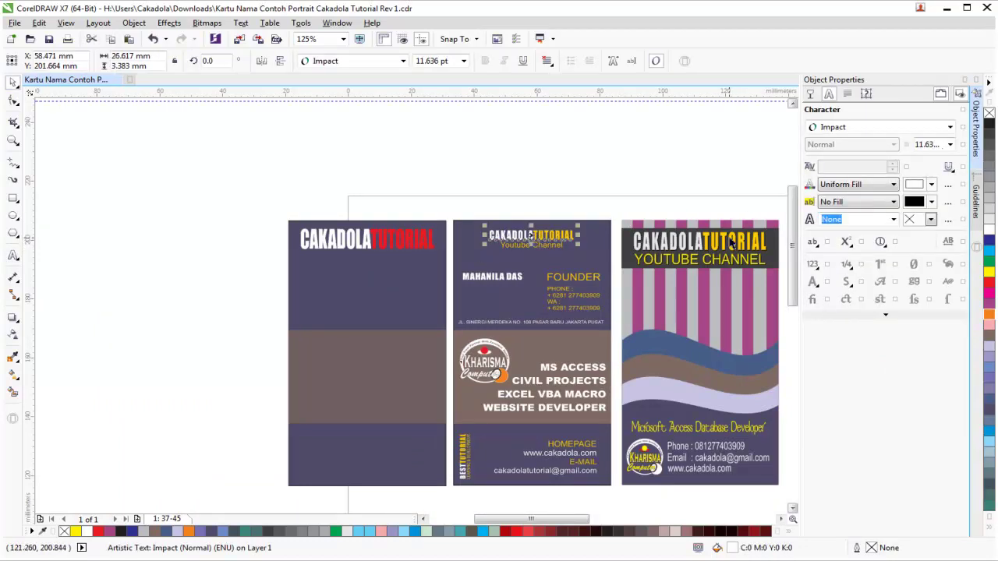
left_click(472, 174)
scroll(388, 231, "up", 2)
left_click(378, 267)
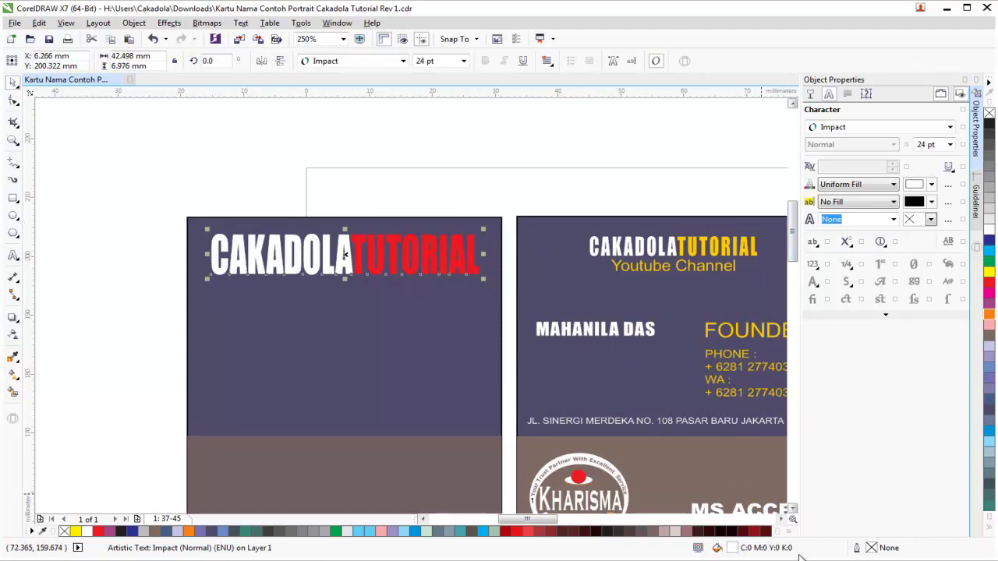
left_click(991, 327)
key("ctrl+z")
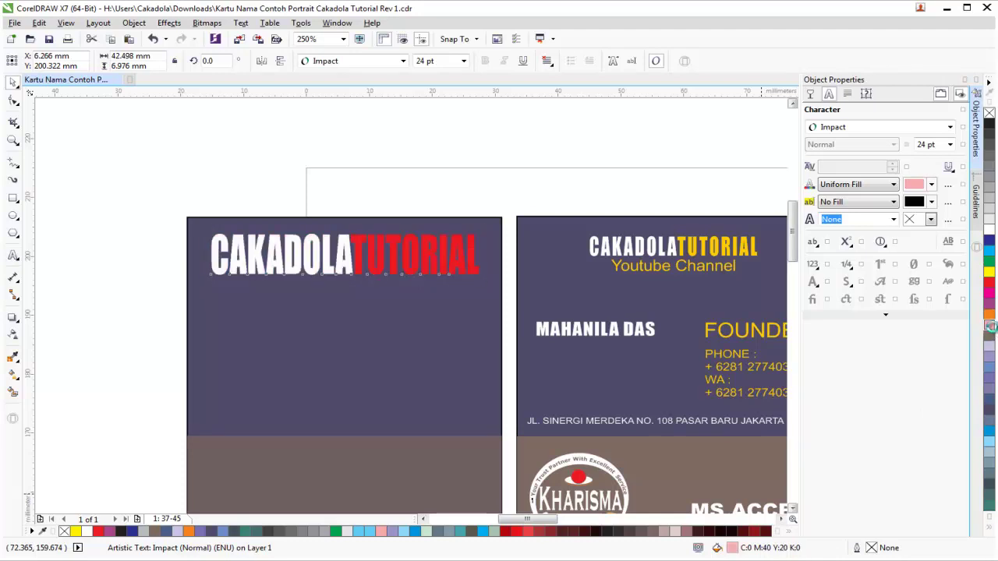
left_click(223, 176)
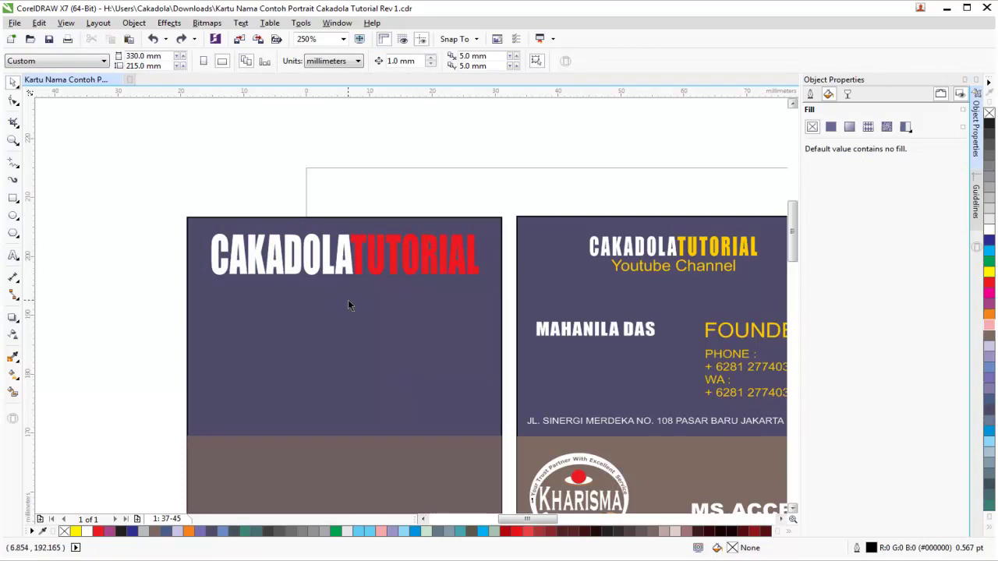
Step: Fill only the TUTORIAL letters on the new card with the yellow sampled from TUTORIAL in the sample card's title
left_click(355, 259)
left_click(354, 259, "alt")
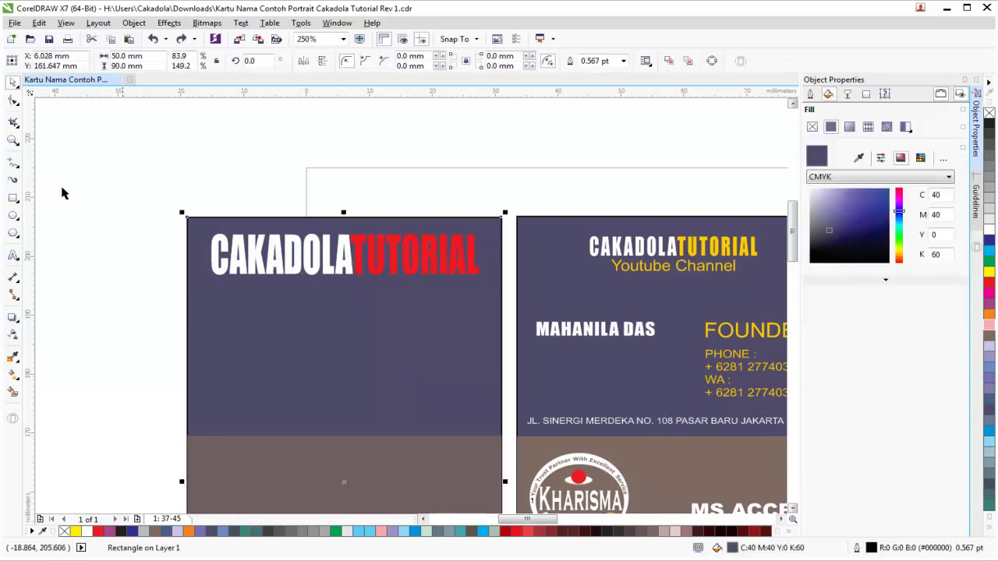
left_click(13, 257)
left_click(351, 258)
left_click_drag(352, 258, 510, 268)
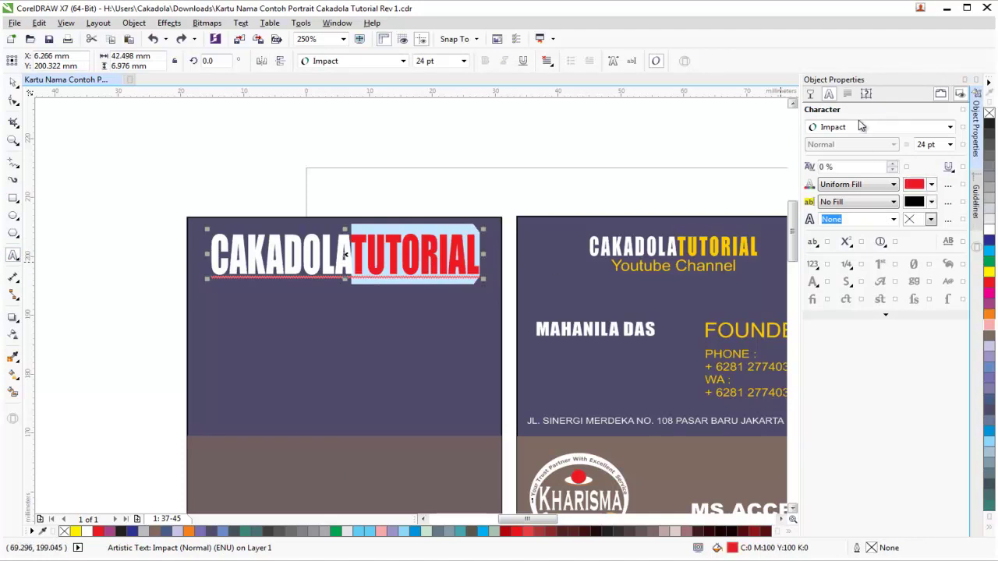
double_click(731, 548)
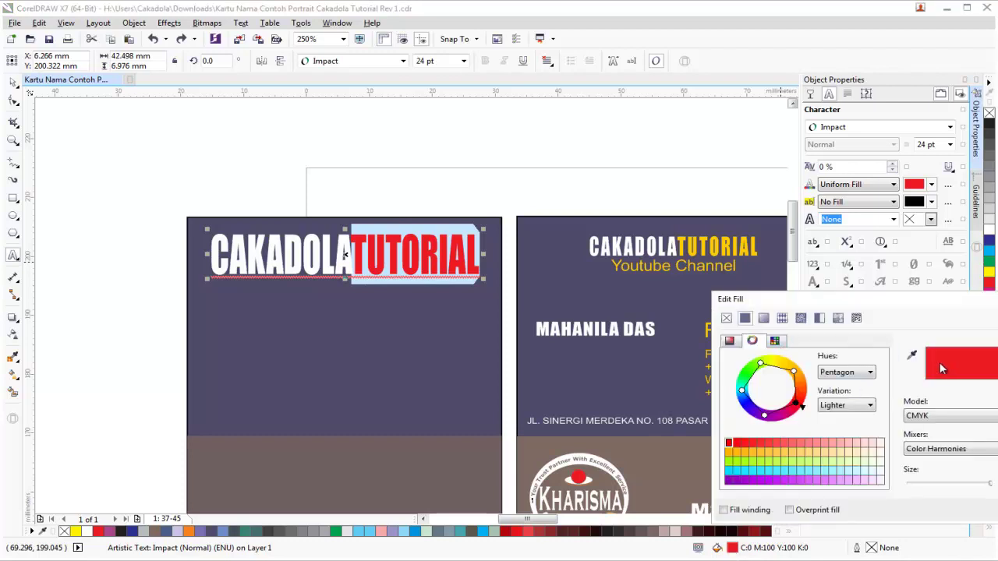
left_click(682, 258)
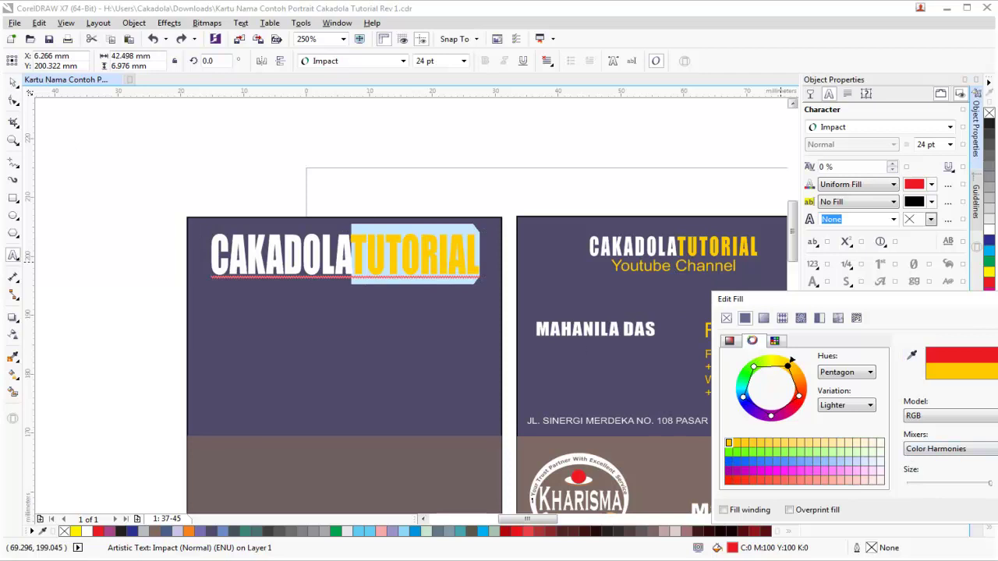
key("Return")
left_click(12, 81)
left_click(84, 146)
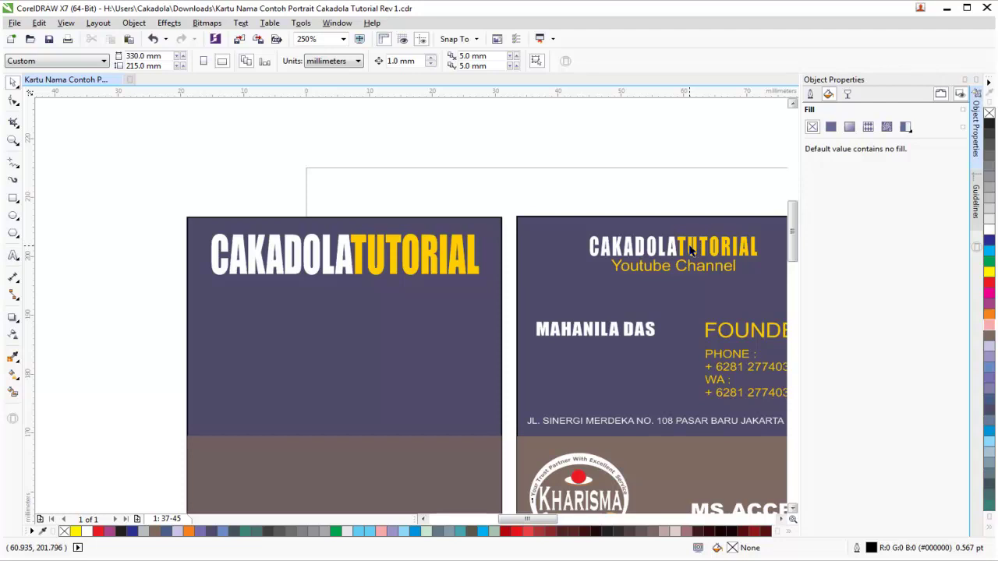
Step: Shrink the CAKADOLATUTORIAL title to about 31.5 mm wide and 3.1 mm high, centred near the new card's top edge
scroll(690, 250, "down", 1)
left_click(526, 251)
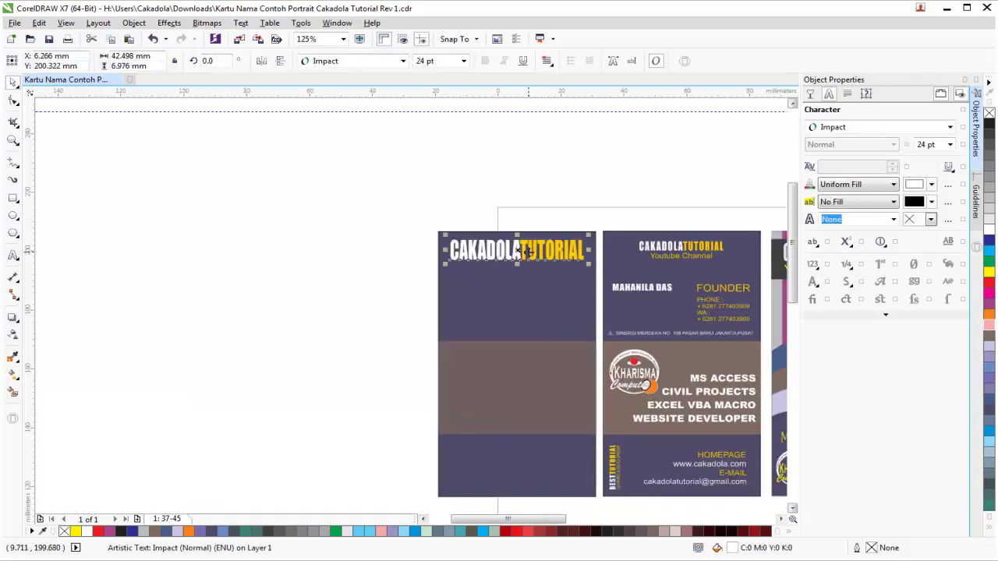
scroll(526, 251, "up", 1)
scroll(614, 248, "down", 1)
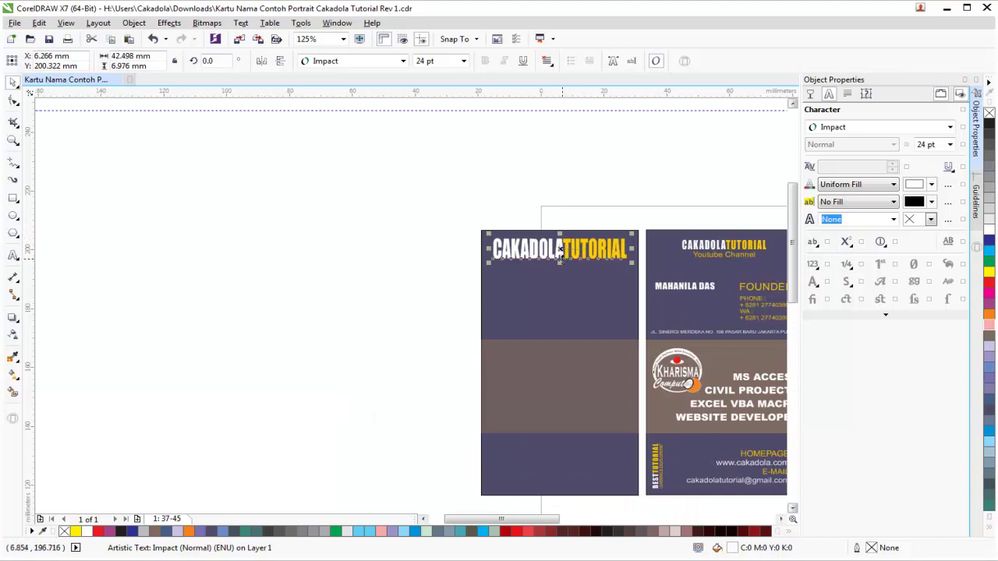
left_click_drag(558, 262, 558, 250)
left_click_drag(490, 243, 501, 242)
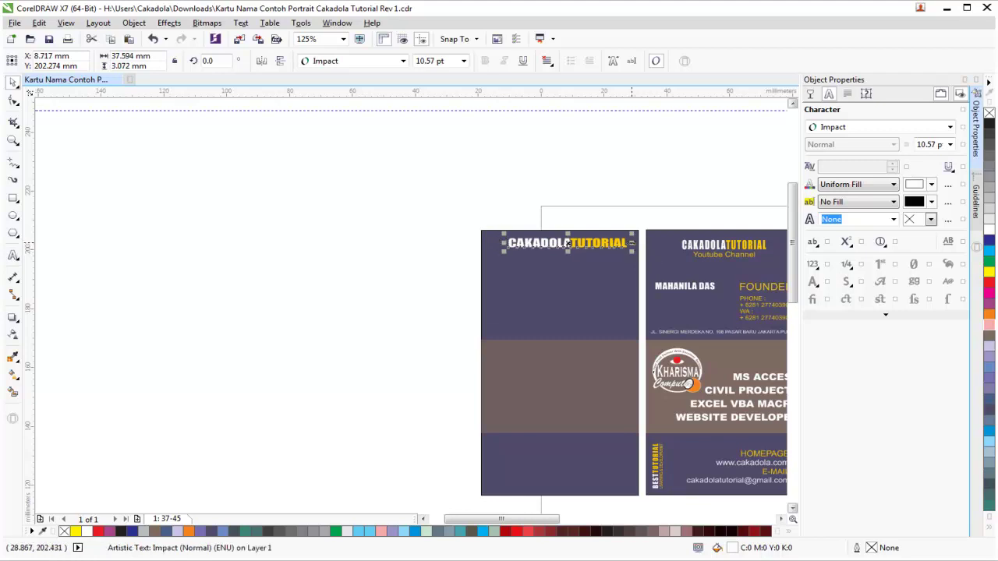
left_click(437, 238)
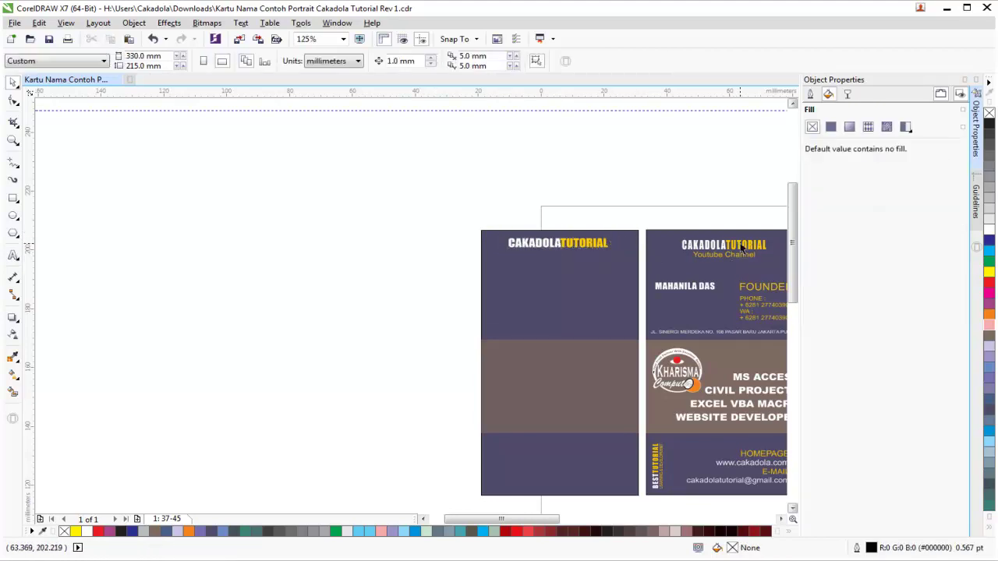
Step: Compare the new title's size and placement with the sample card's title, and look over the row of sample cards
left_click(744, 250)
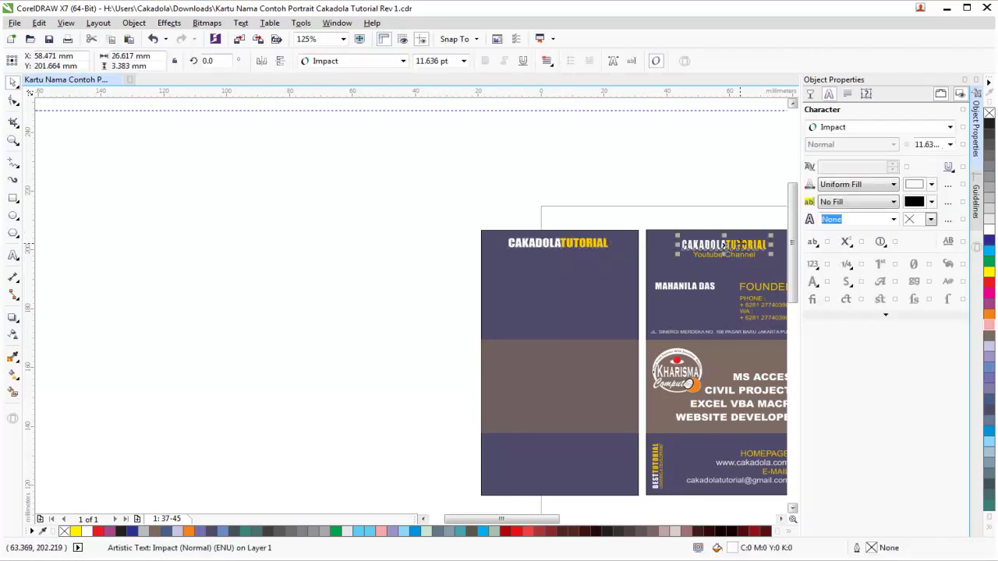
left_click(601, 246)
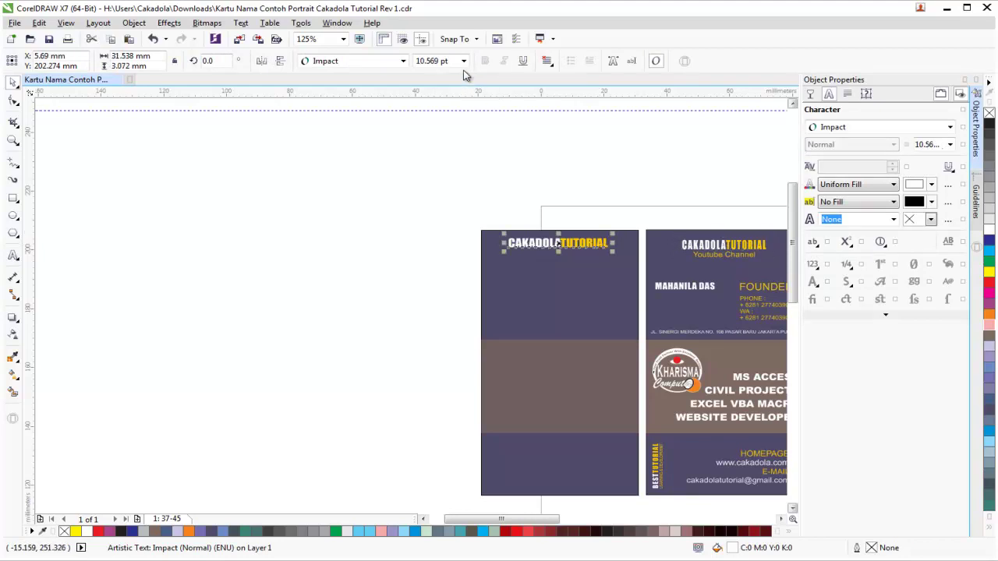
left_click(536, 218)
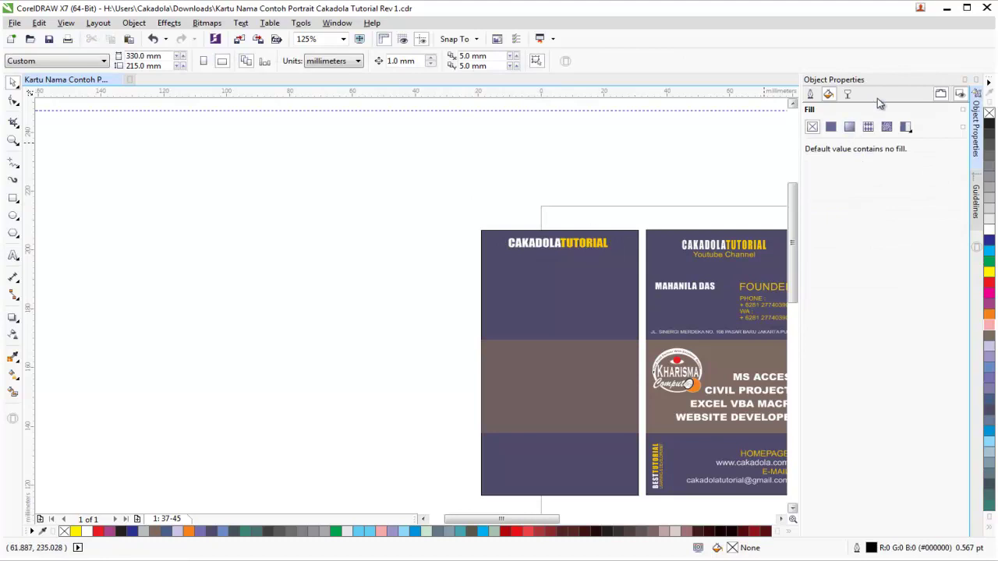
scroll(593, 205, "down", 3)
scroll(762, 178, "up", 3)
scroll(762, 178, "up", 2)
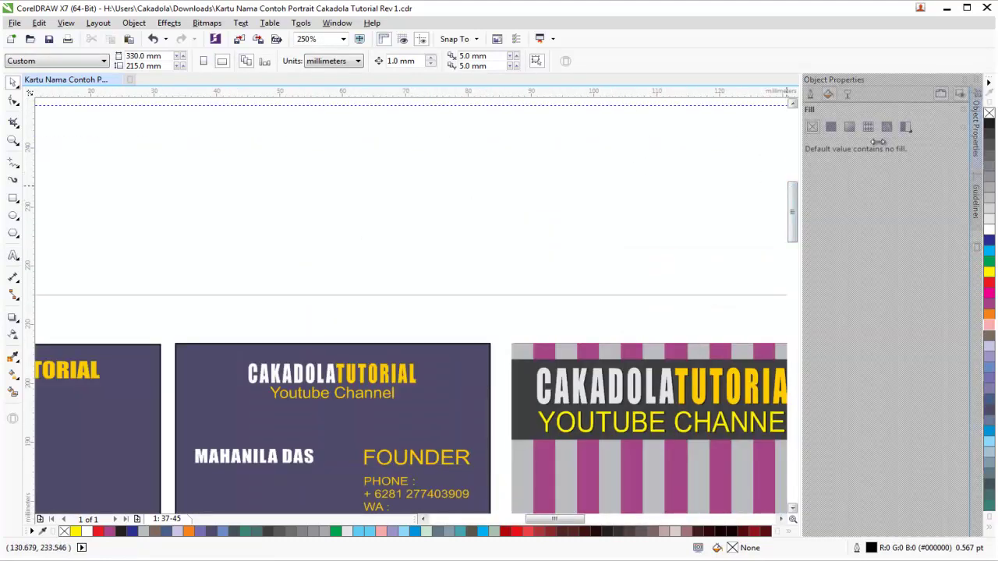
scroll(515, 164, "down", 4)
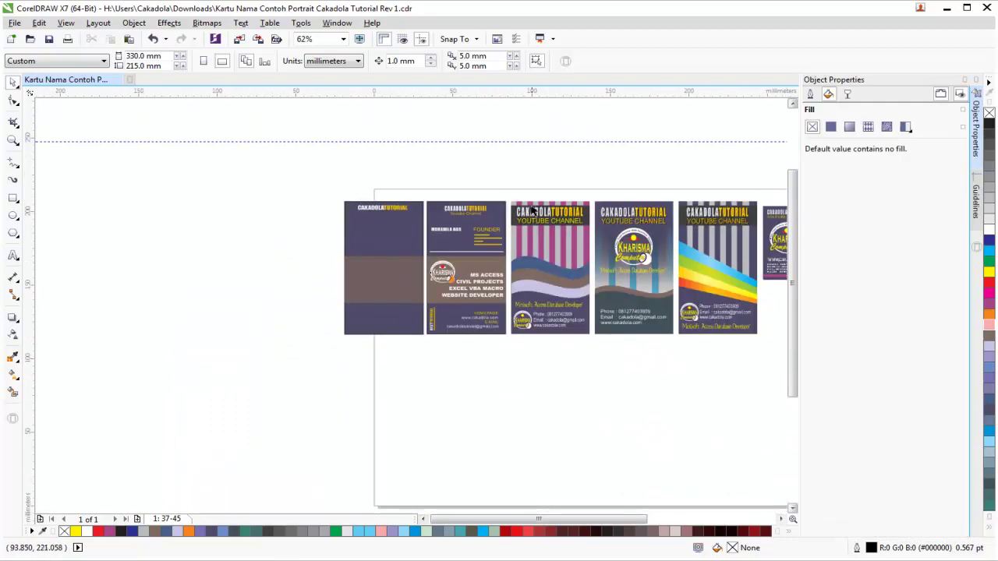
left_click(343, 39)
left_click(312, 67)
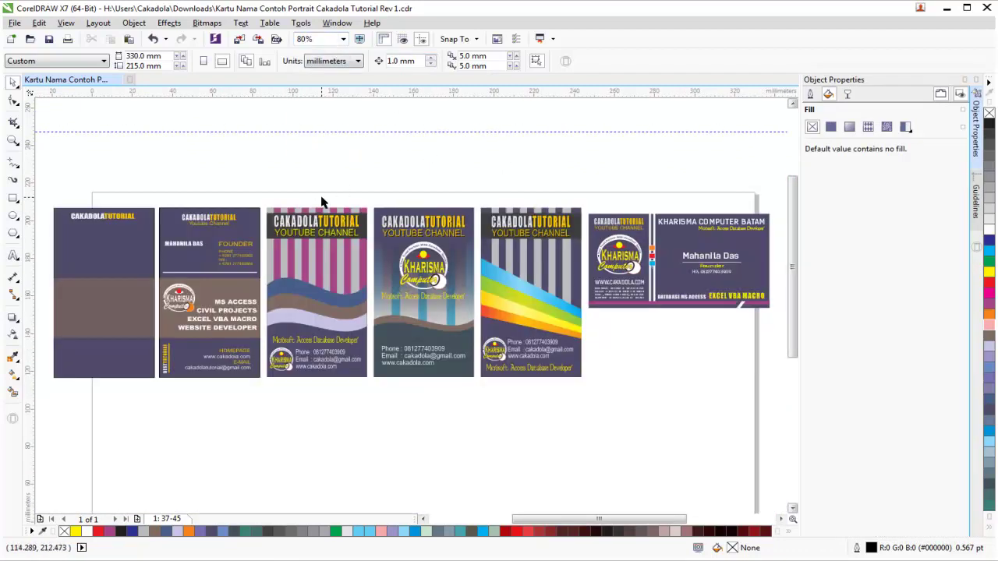
left_click_drag(526, 521, 487, 527)
scroll(195, 223, "up", 3)
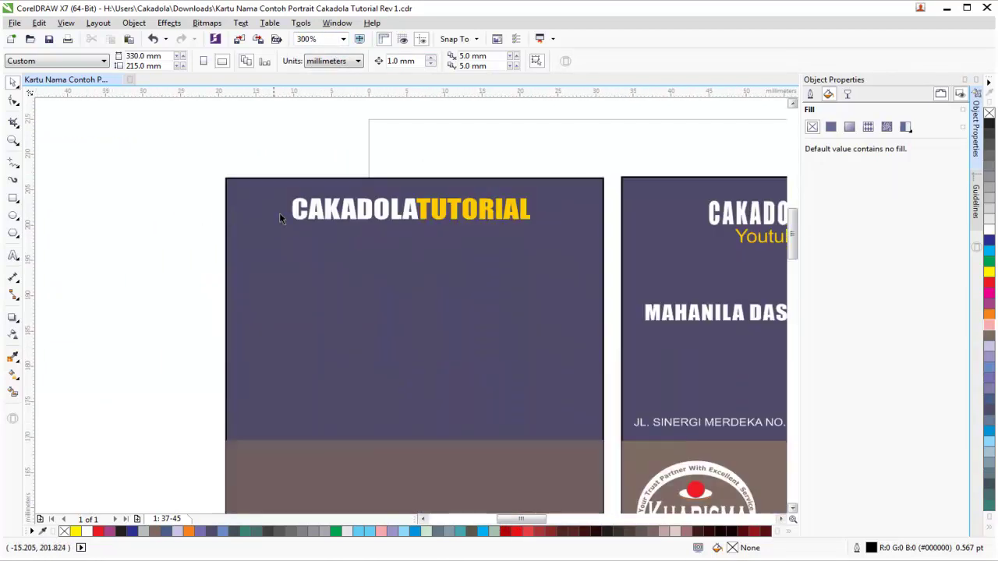
scroll(435, 234, "down", 2)
left_click(423, 223)
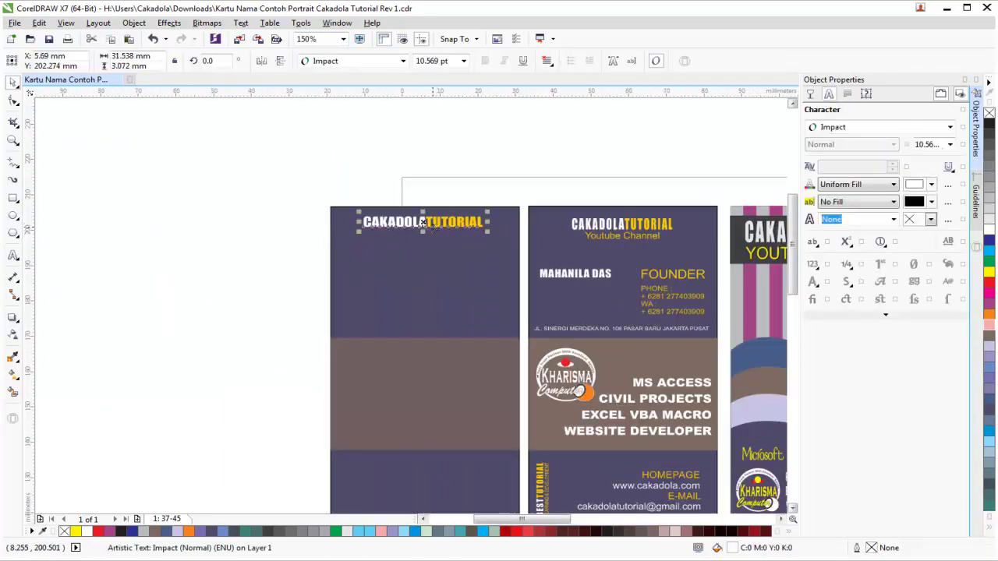
left_click(307, 177)
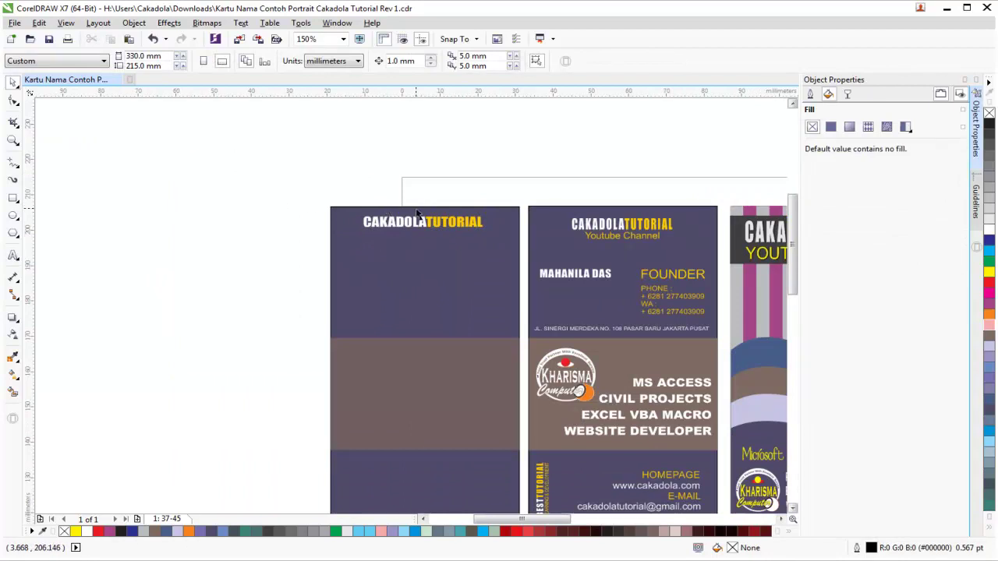
scroll(417, 211, "up", 2)
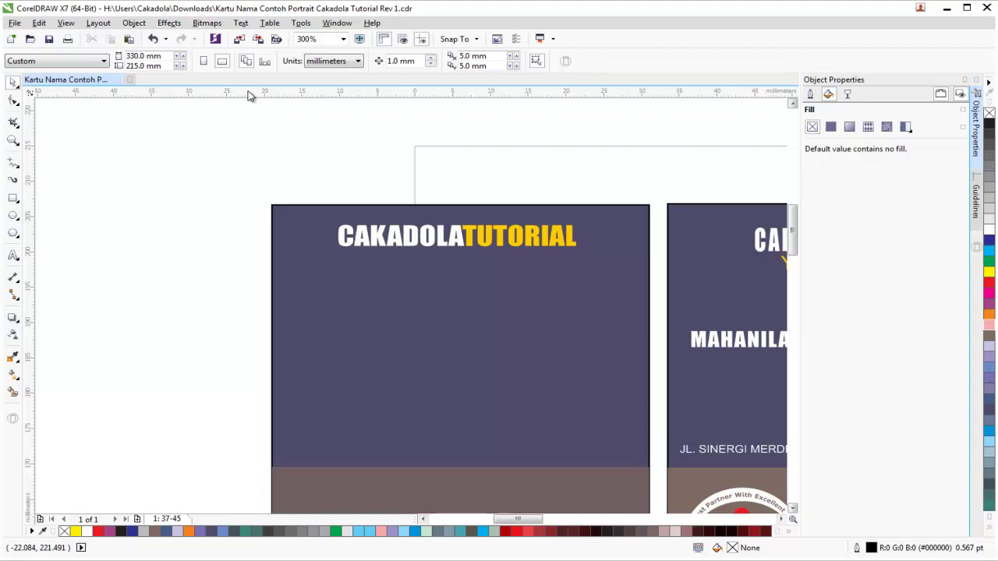
Step: Add a horizontal guideline at about Y 203.9 mm along the title's top edge and a vertical one at about X -10.3 mm along its left edge
left_click_drag(244, 97, 242, 231)
left_click_drag(240, 231, 241, 231)
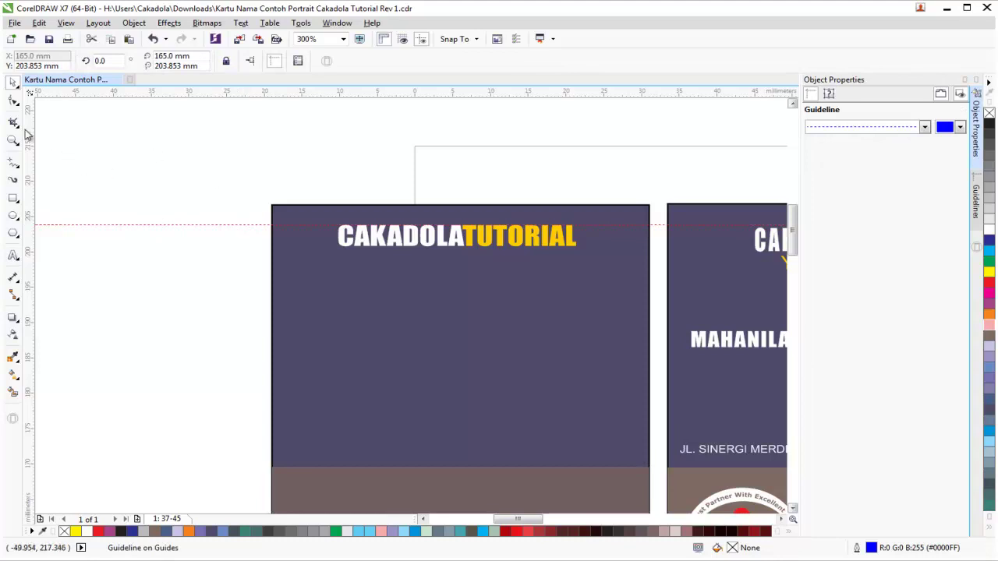
left_click_drag(27, 134, 339, 201)
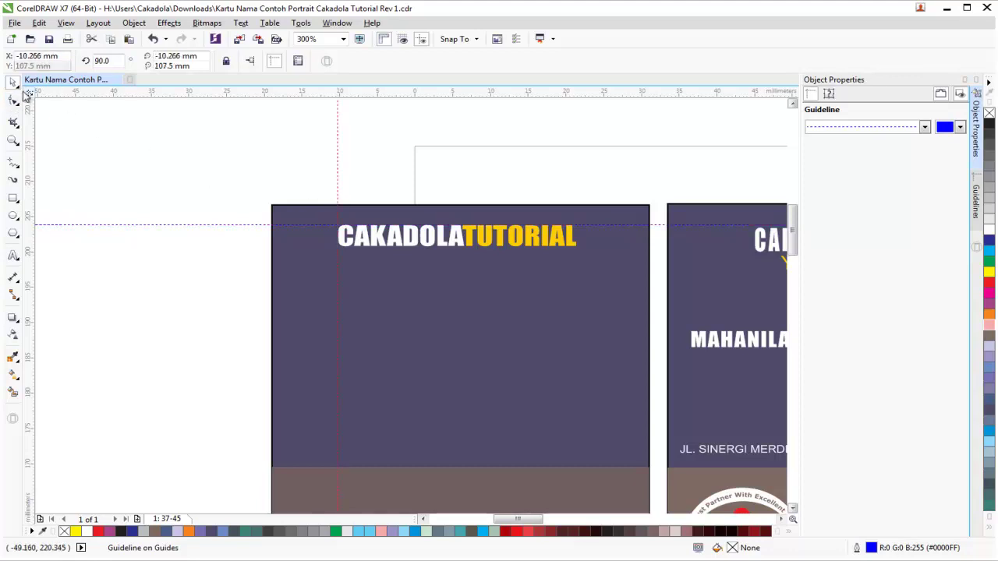
left_click(207, 167)
scroll(441, 234, "up", 2)
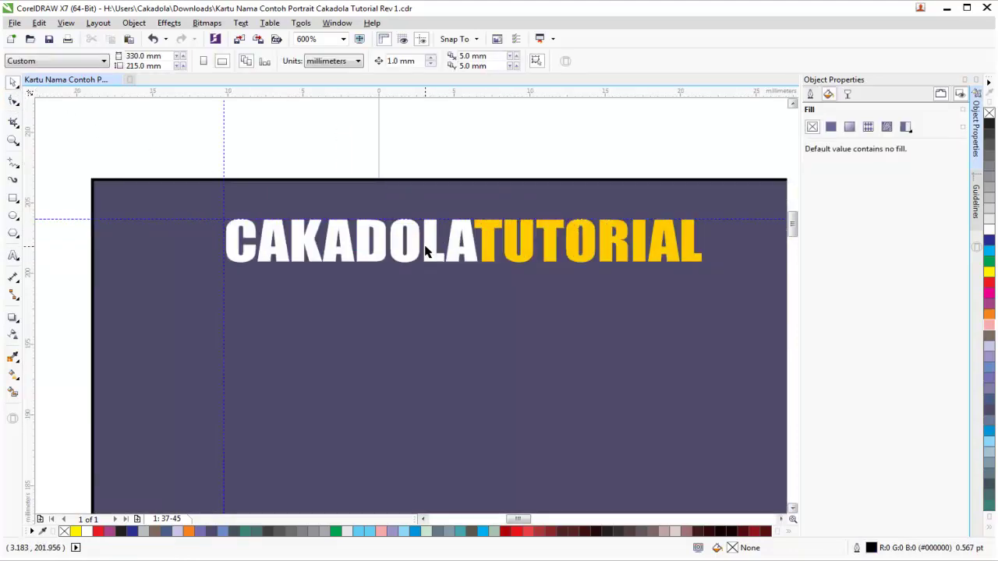
Step: Stretch the new card's CAKADOLATUTORIAL title downward to about 4.8 mm high, keeping its width of about 31.5 mm
left_click(431, 254)
left_click_drag(464, 268, 464, 290)
left_click(231, 172)
scroll(232, 172, "down", 4)
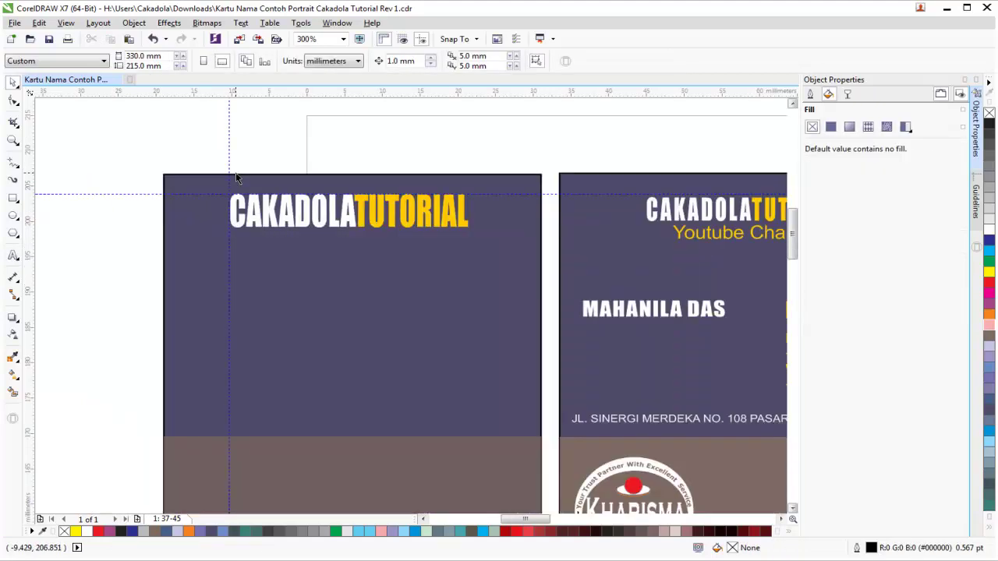
left_click(334, 199)
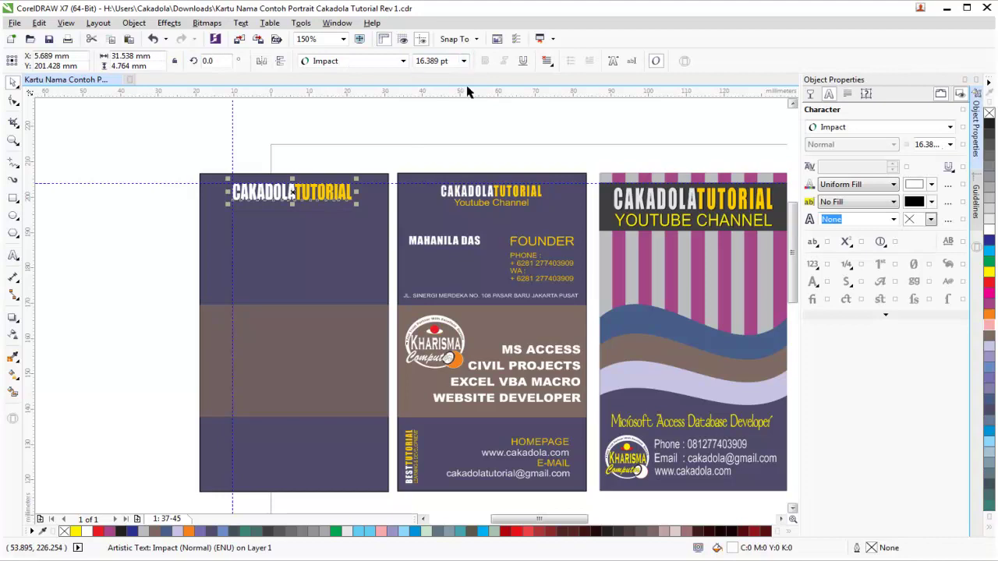
Step: Change the new card's CAKADOLATUTORIAL title to a thin, condensed sans-serif font
left_click(190, 161)
left_click(339, 200)
left_click(403, 62)
mouse_move(351, 138)
left_click(671, 154)
left_click(290, 172)
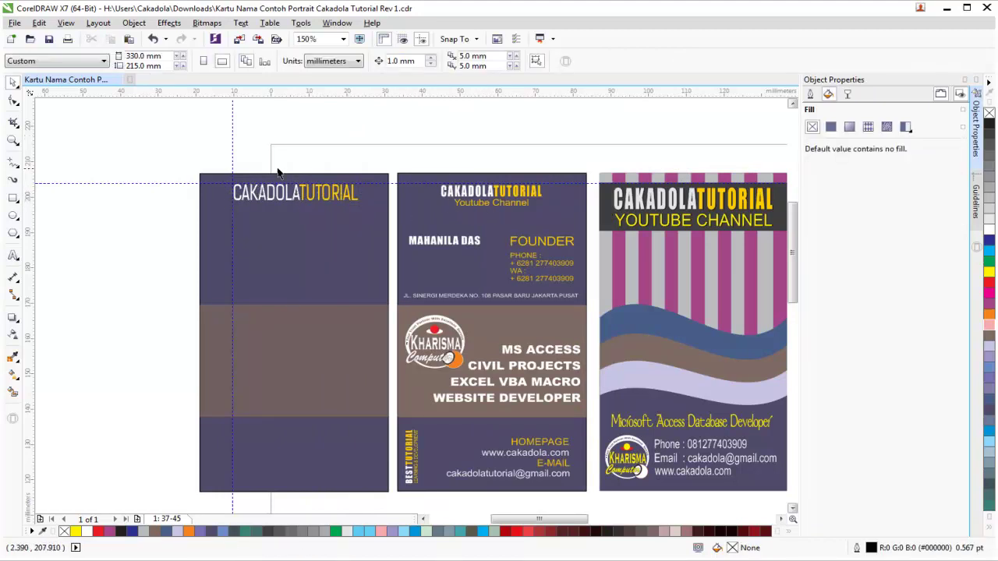
Step: Add the artistic text "Youtube Channel" in 24 pt Arial near the new card's title
left_click(12, 257)
left_click(235, 204)
type("Youtube C")
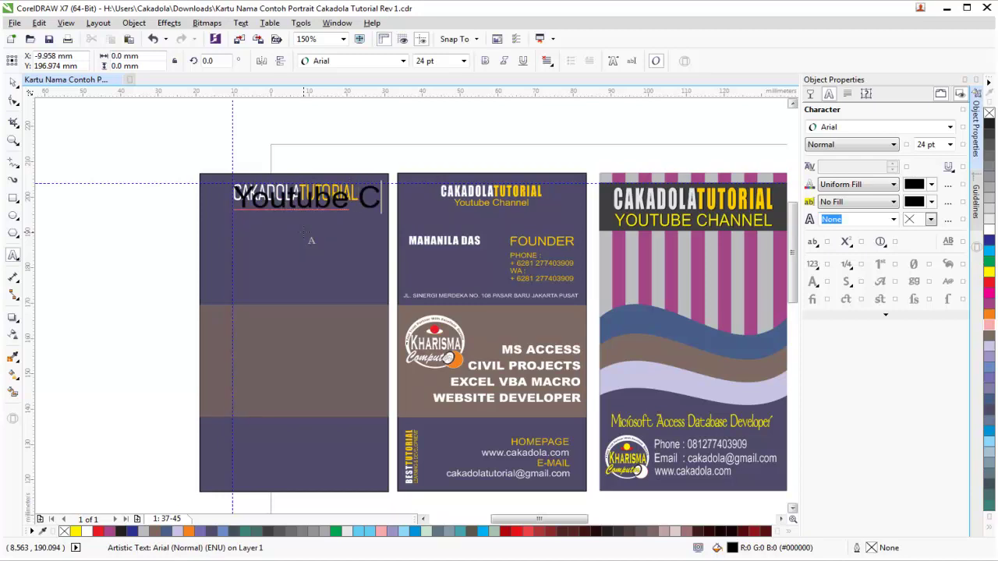
type("hannel")
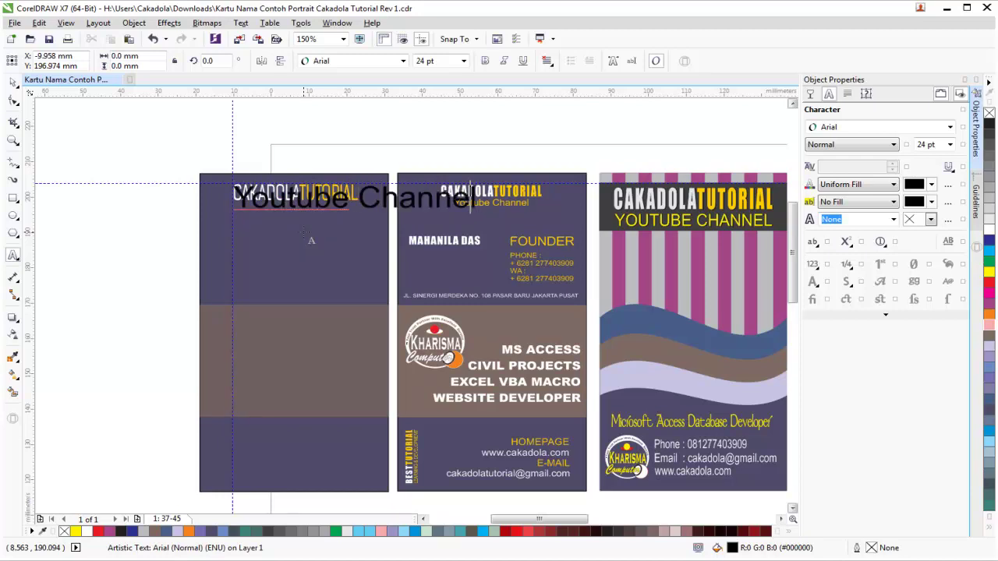
left_click(13, 82)
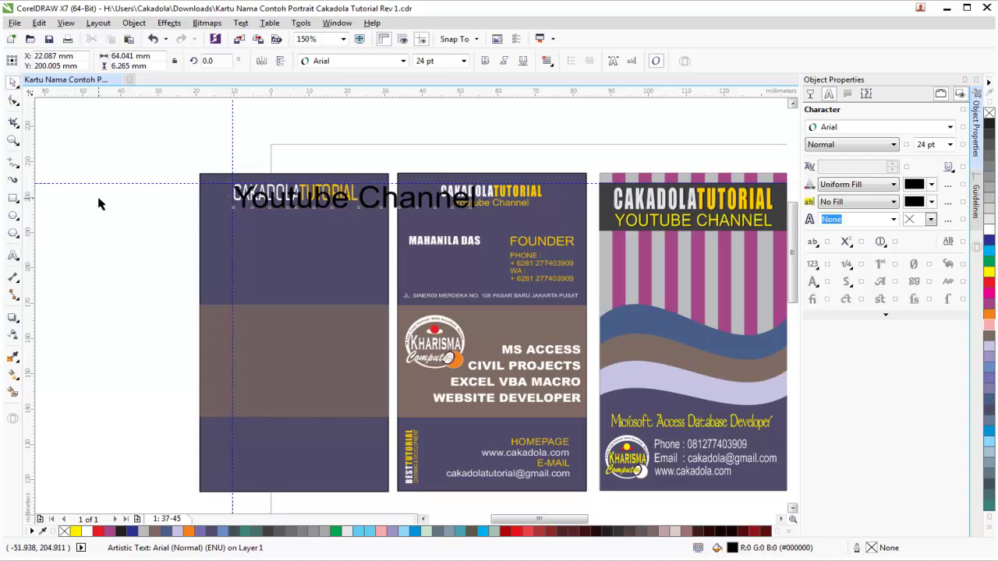
left_click(98, 201)
Step: Shrink the Youtube Channel text to about 33.3 mm wide and 3.6 mm high and place it directly beneath the CAKADOLATUTORIAL title
left_click_drag(257, 201, 253, 220)
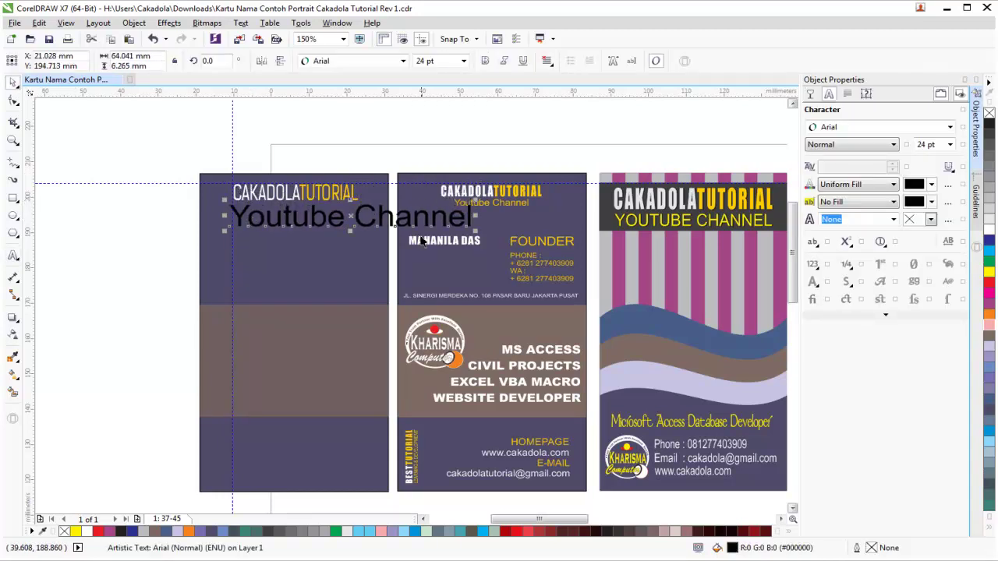
left_click_drag(471, 219, 361, 220)
left_click_drag(294, 229, 292, 209)
left_click(297, 209)
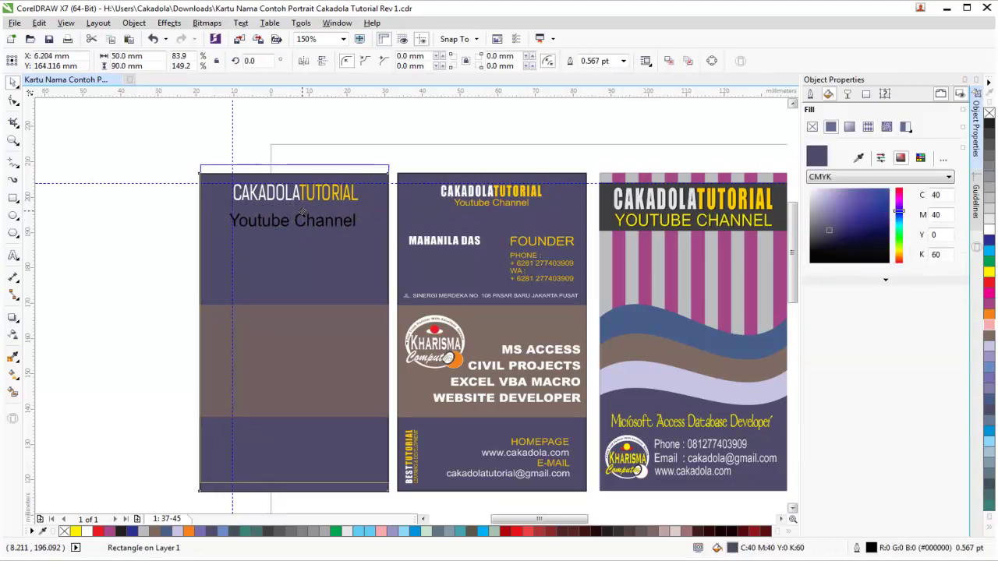
left_click(152, 211)
left_click_drag(165, 197, 368, 244)
scroll(368, 244, "up", 2)
left_click_drag(269, 200, 273, 183)
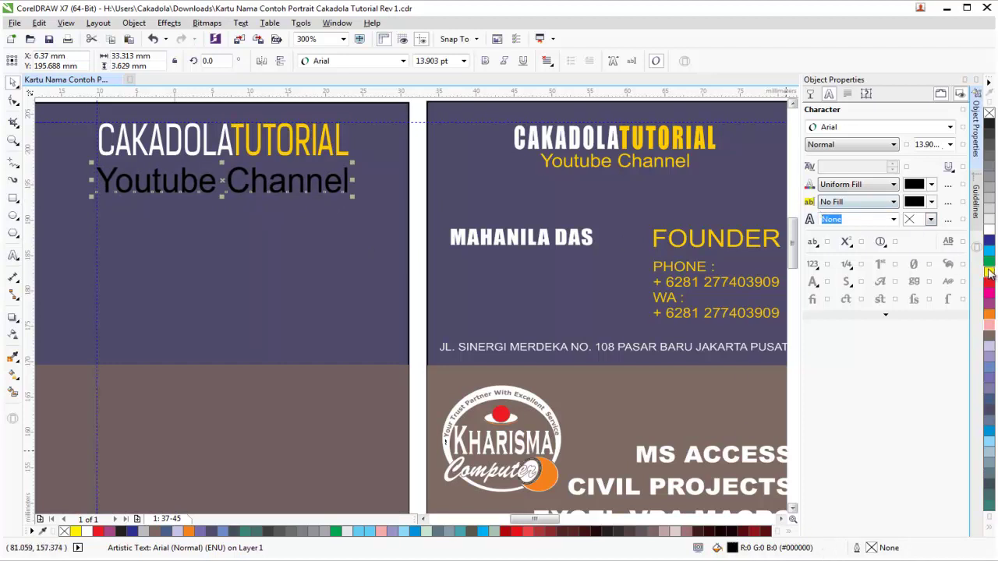
Step: Fill the Youtube Channel text with yellow C:0 M:0 Y:100 K:0 and compare it with the sample card
left_click(988, 272)
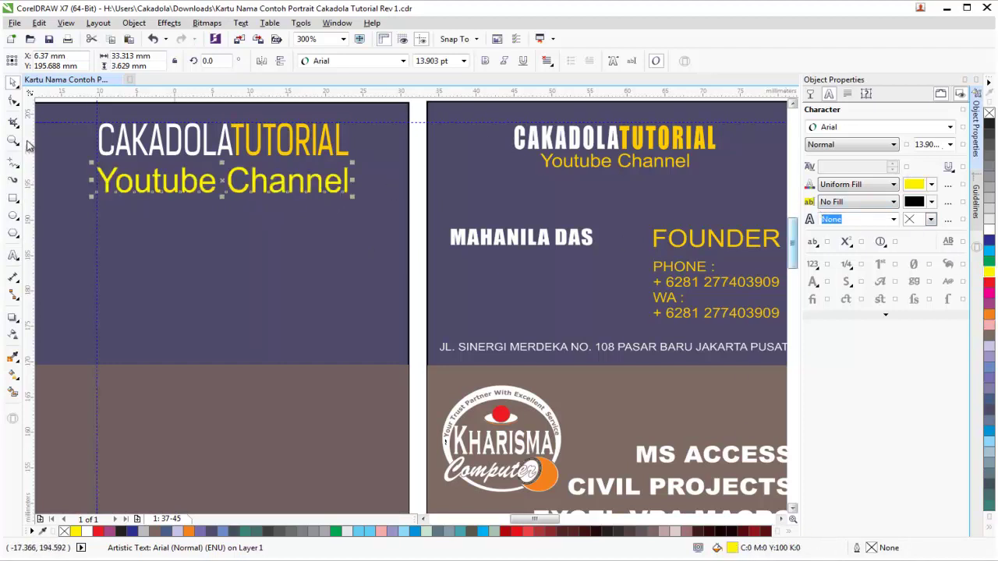
scroll(86, 168, "down", 2)
left_click(76, 126)
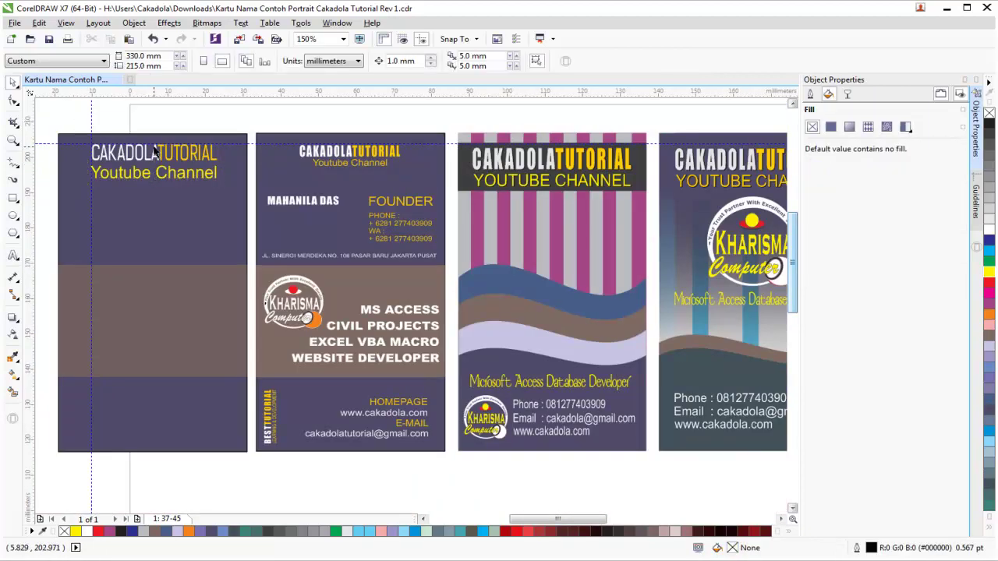
left_click(210, 176)
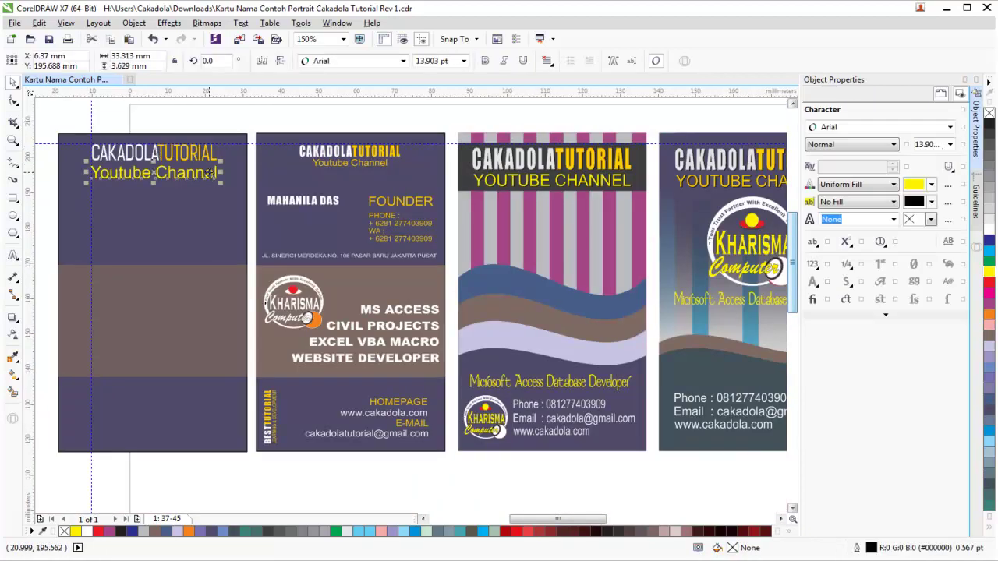
left_click(76, 132)
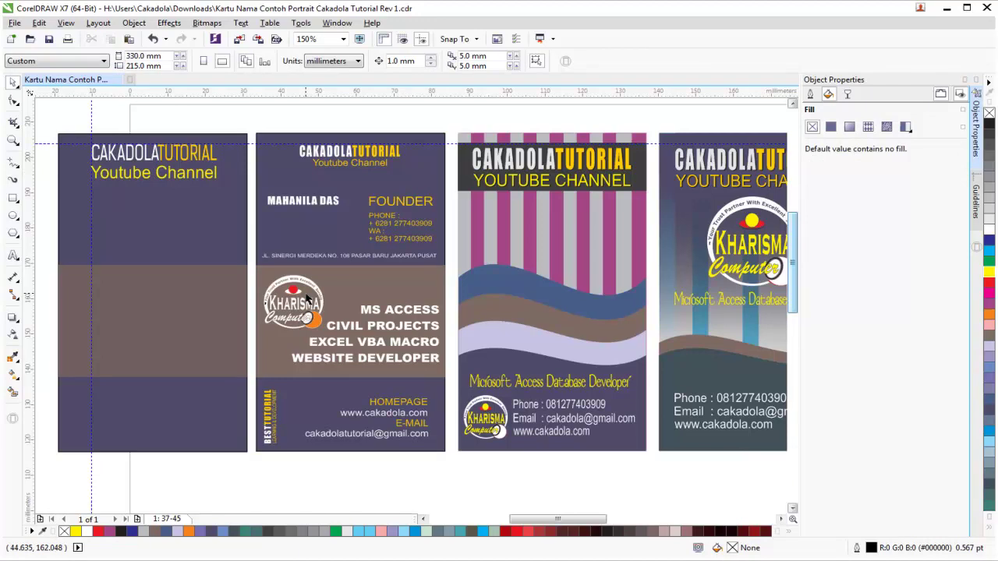
left_click_drag(581, 519, 565, 519)
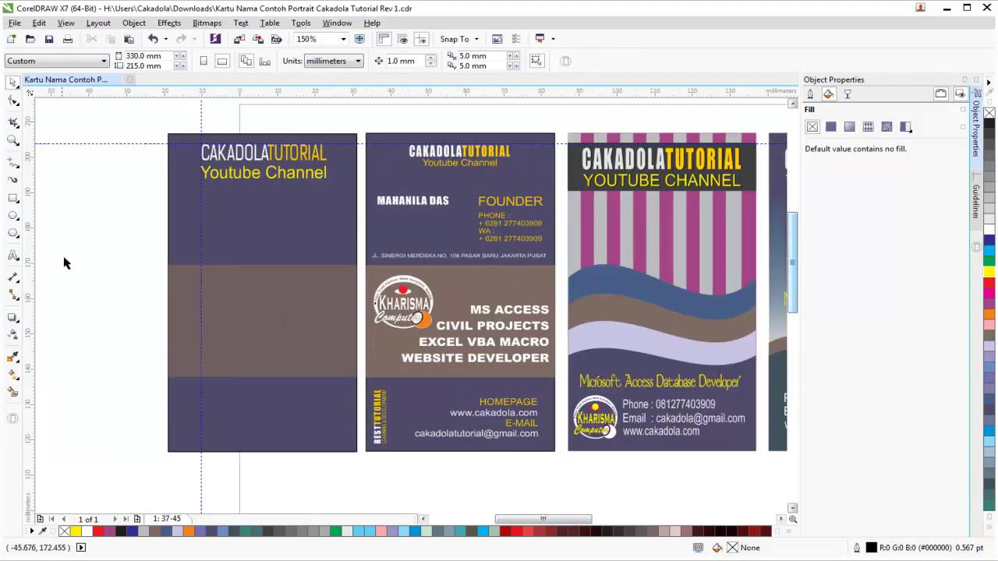
Step: Add the text BESTTUTORIAL in 24 pt Arial across the new card's middle band and make it bold
left_click(20, 261)
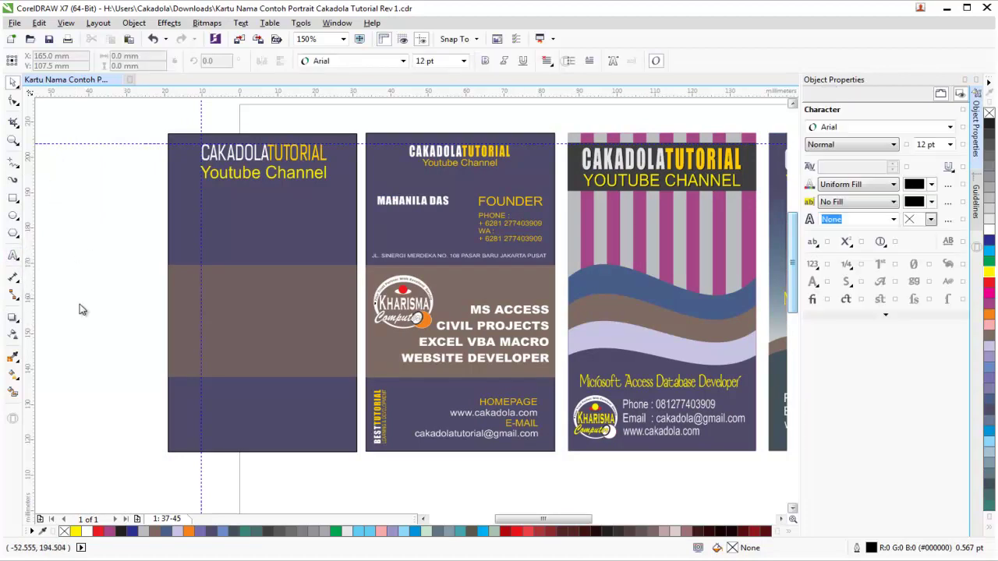
left_click(116, 320)
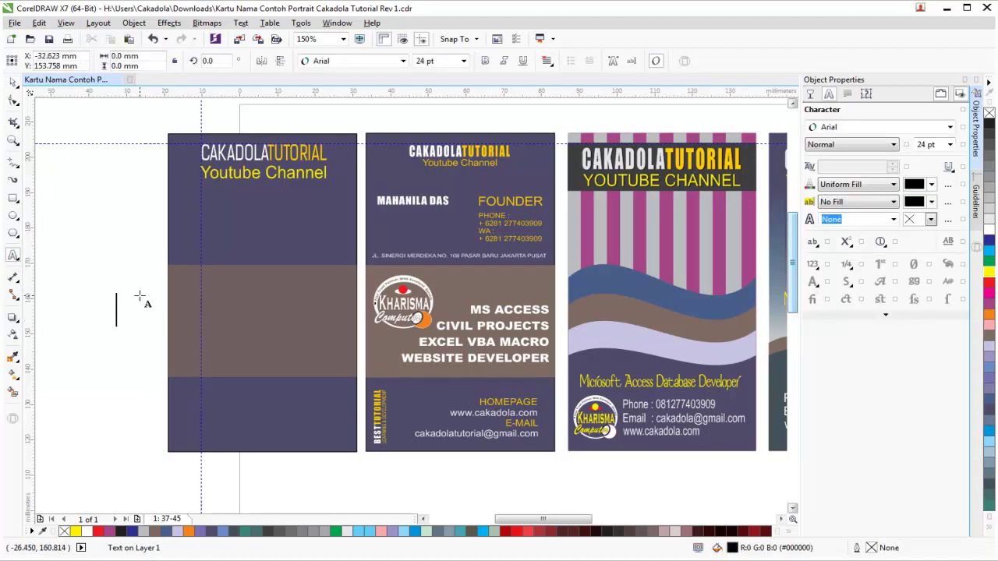
type("bes")
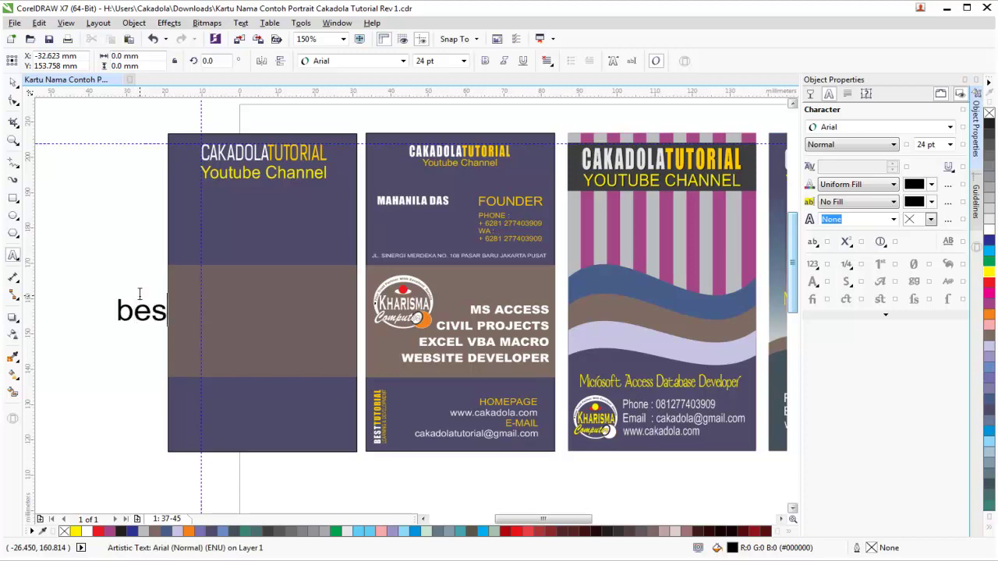
key("BackSpace")
key("BackSpace")
key("BackSpace")
type("BESR")
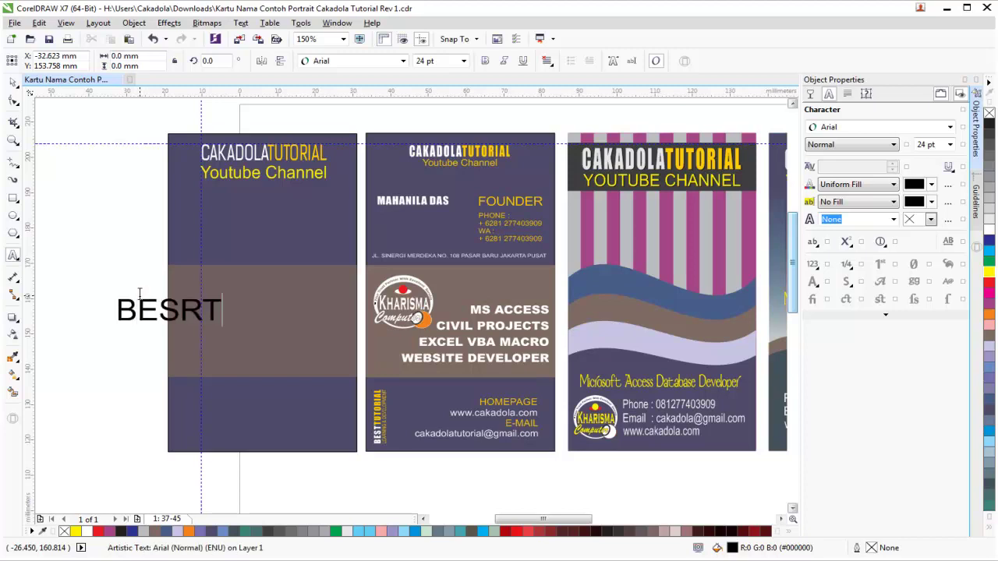
key("BackSpace")
type("T TUTORIAL")
key("ctrl+a")
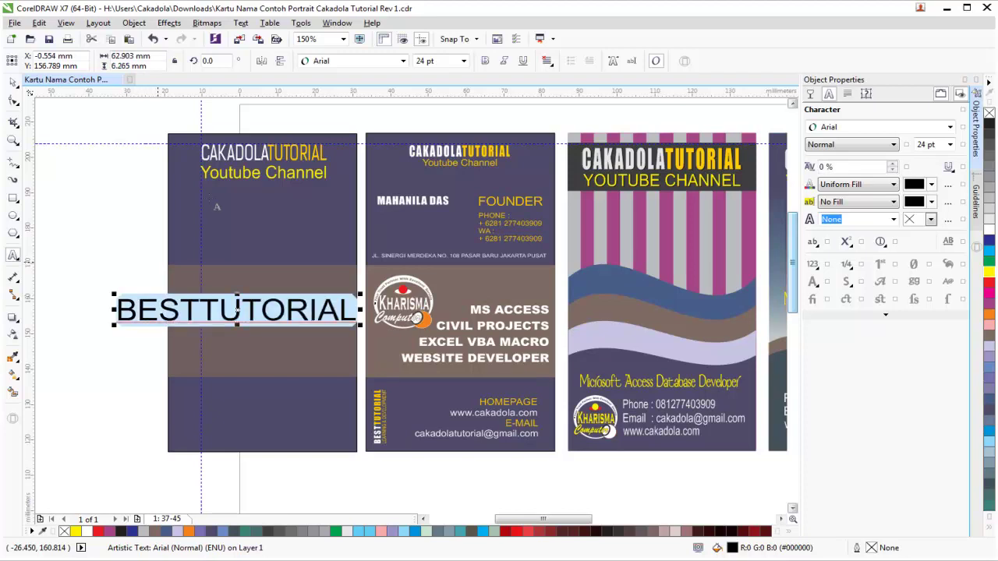
left_click(486, 60)
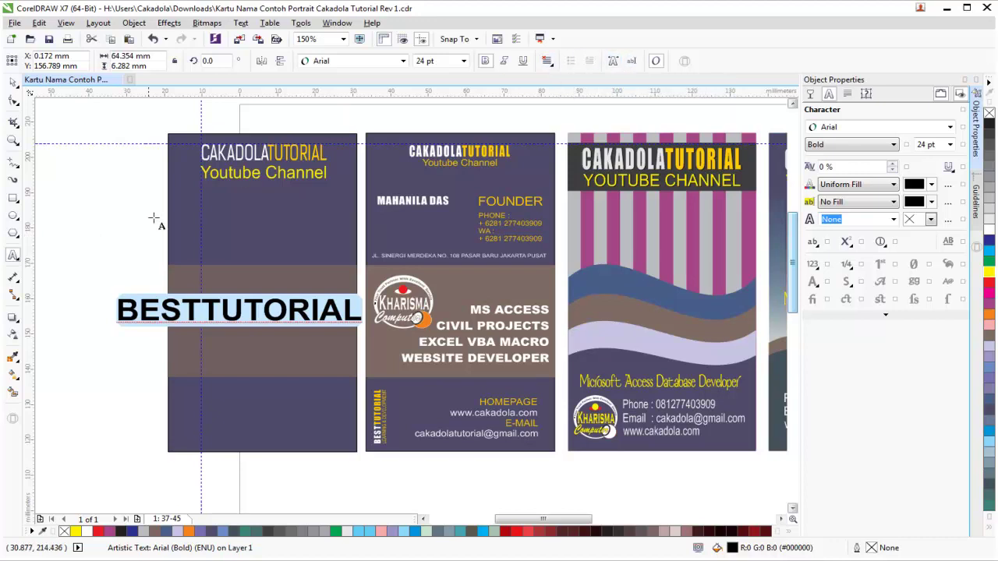
left_click(105, 265)
Step: Try rotating the BESTTUTORIAL text freehand to nearly vertical, and undo the rotation
left_click(13, 84)
left_click(240, 311)
left_click(240, 310)
left_click_drag(368, 296, 227, 182)
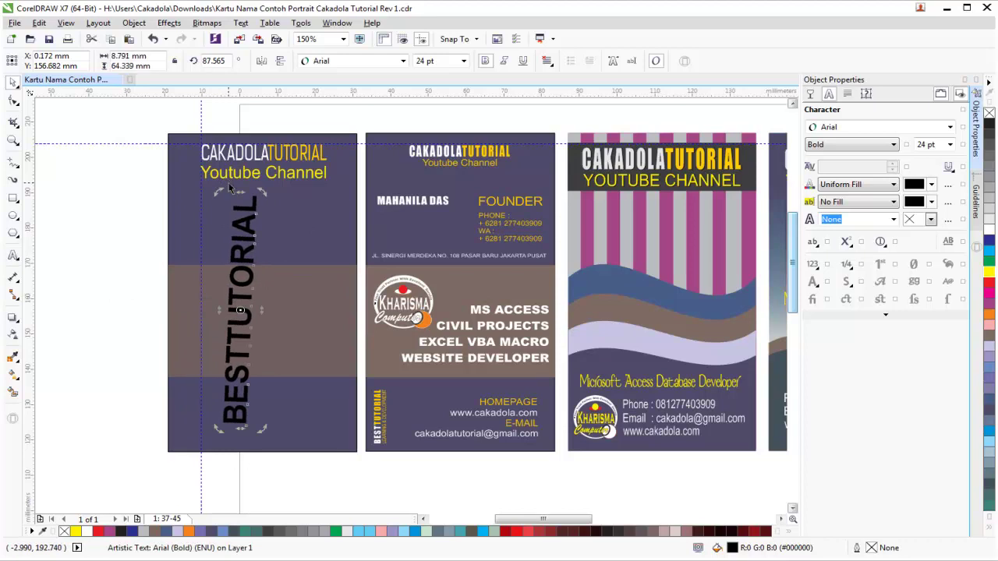
key("ctrl+z")
Step: Set the BESTTUTORIAL text's rotation angle to exactly 90 degrees
left_click(117, 272)
left_click(146, 312)
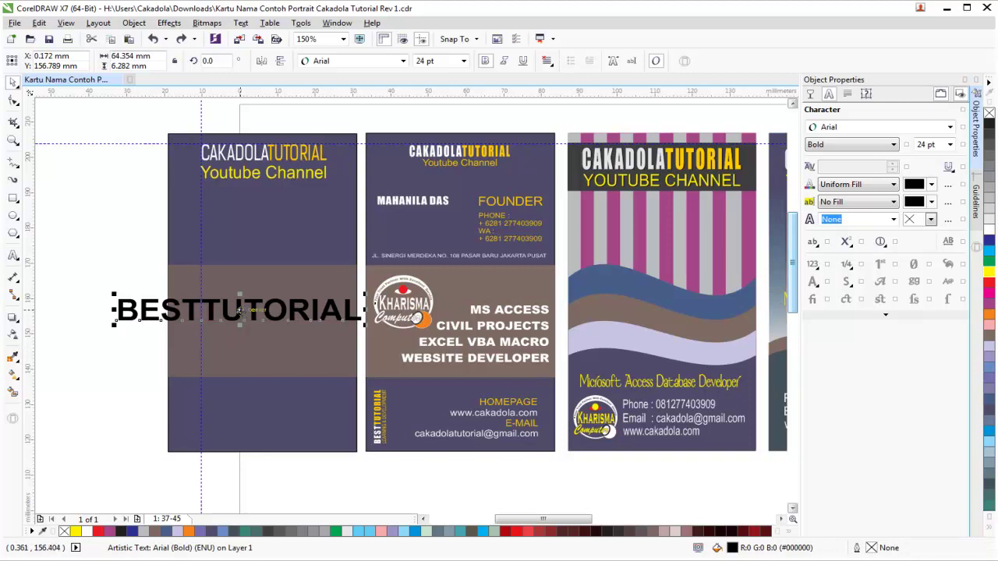
left_click(239, 310)
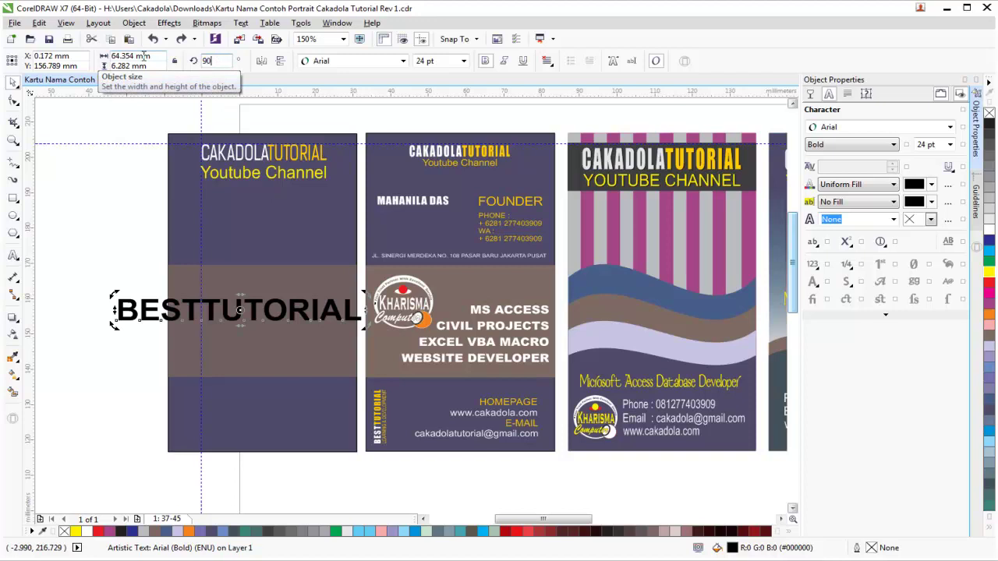
type("90")
key("Return")
left_click(120, 235)
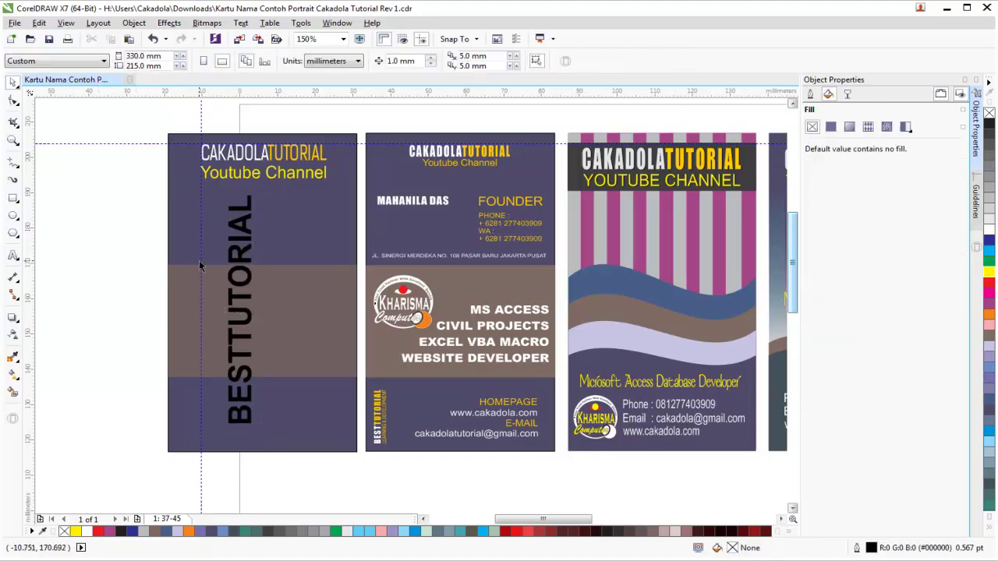
Step: Shrink the vertical BESTTUTORIAL text to about 2.6 mm wide and 17.7 mm high in the new card's lower-left corner
left_click_drag(170, 278, 130, 294)
key("ctrl+z")
left_click(119, 277)
left_click(240, 257)
left_click_drag(245, 255, 189, 277)
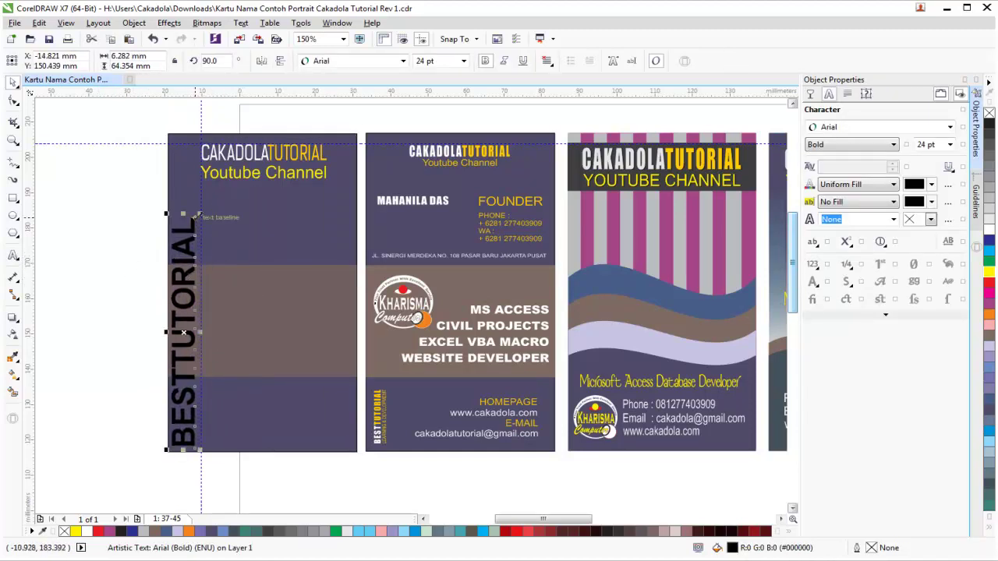
left_click_drag(184, 213, 170, 373)
left_click_drag(200, 412, 184, 411)
left_click_drag(170, 376, 173, 383)
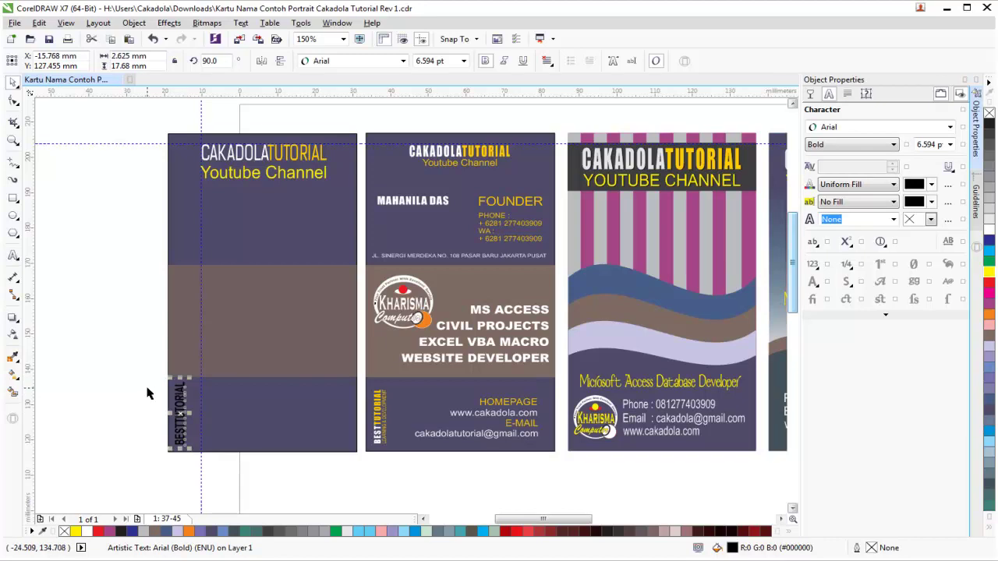
left_click(156, 395)
Step: Set the small BESTTUTORIAL text's rotation angle to 360 degrees so it reads horizontally
left_click(184, 412)
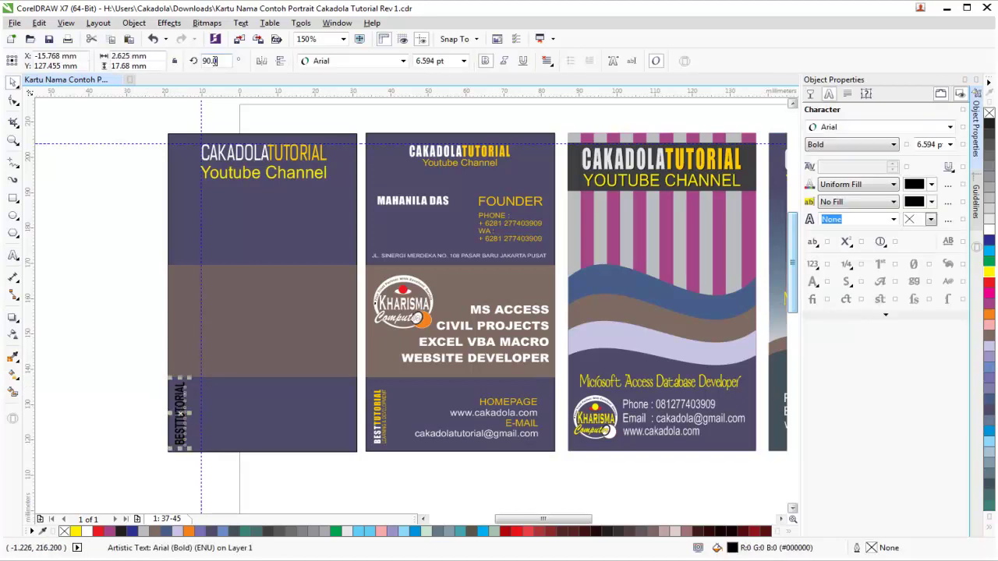
type("45")
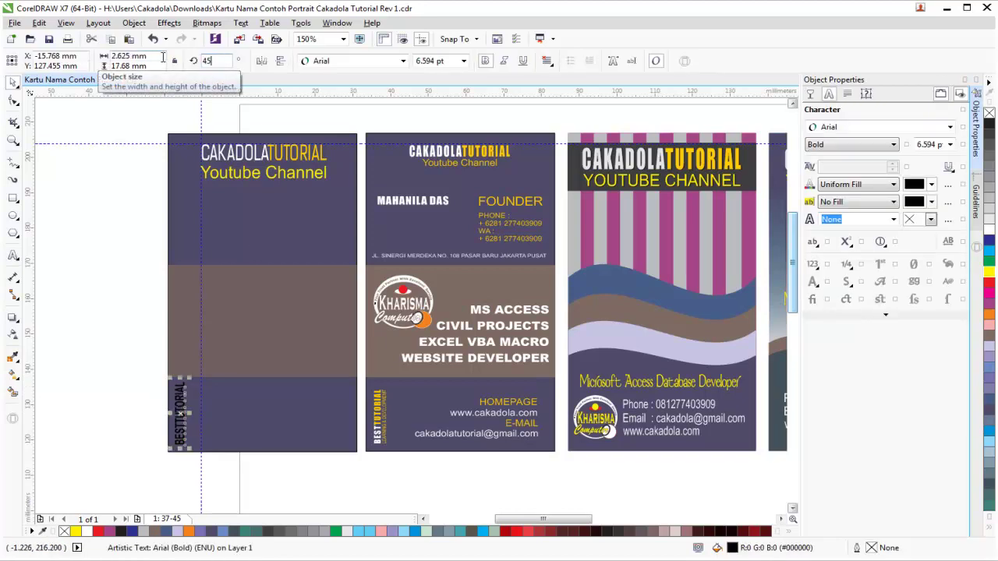
type("360")
key("Return")
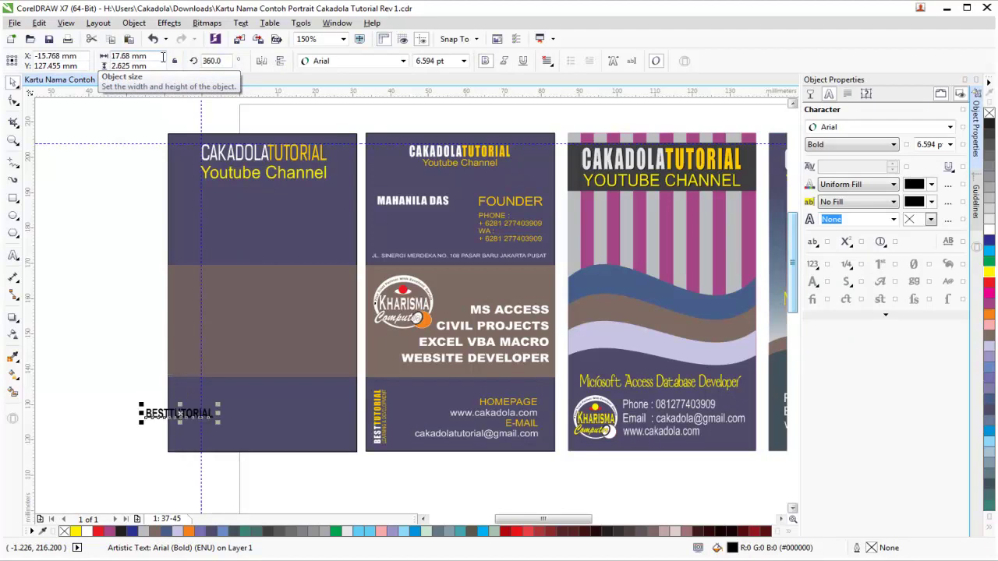
Step: Colour only the letters TUTORIAL white in the small BESTTUTORIAL text of the new card
left_click(156, 383)
scroll(164, 400, "up", 3)
left_click(239, 452)
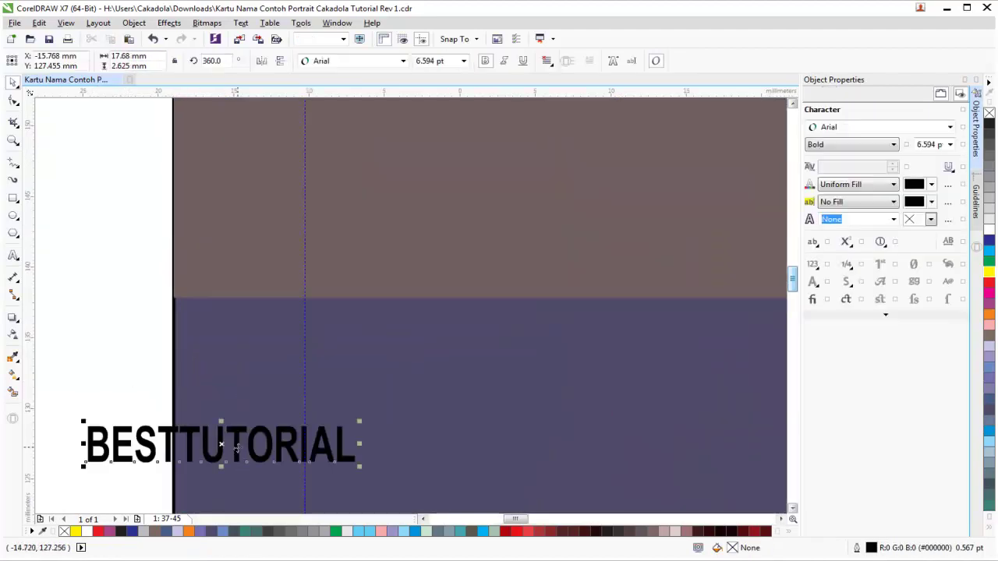
left_click(195, 444)
left_click(199, 446)
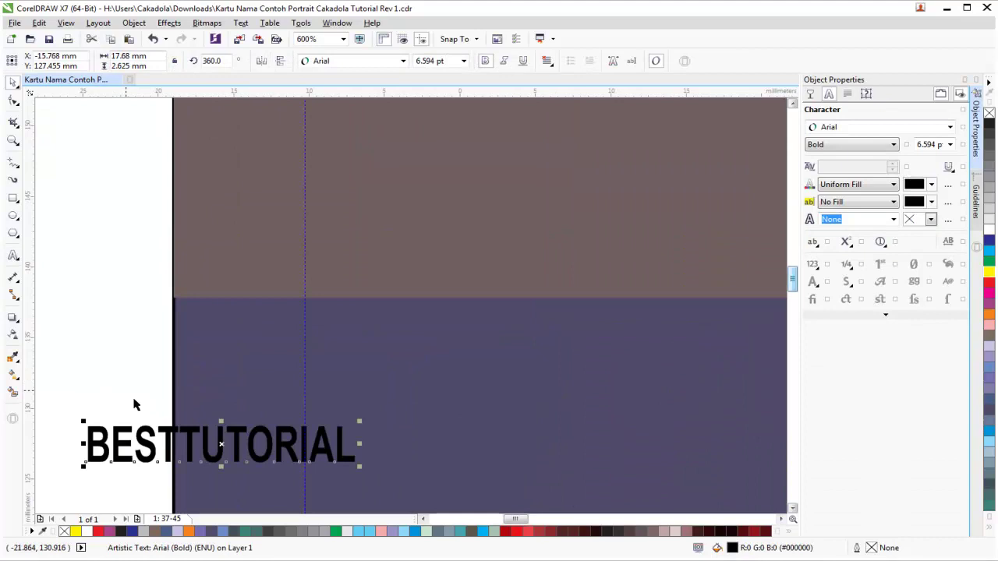
left_click(13, 256)
left_click_drag(179, 444, 356, 445)
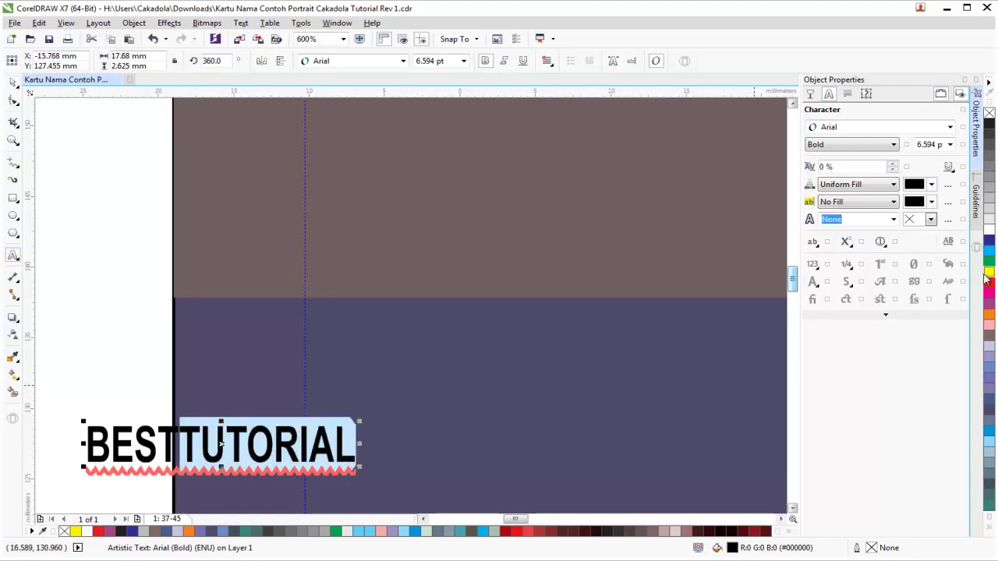
left_click(990, 225)
left_click(13, 81)
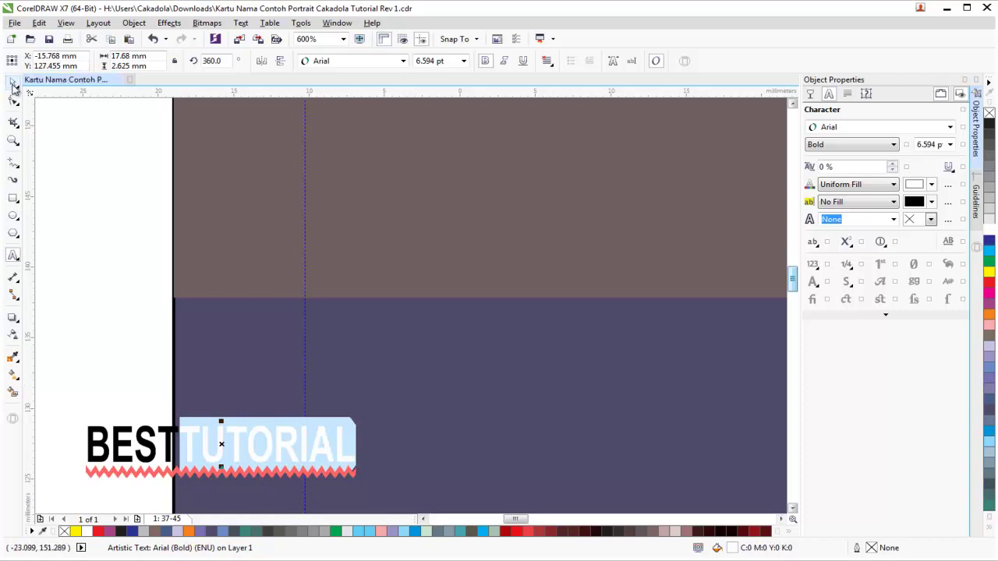
left_click(164, 319)
Step: Set the small BESTTUTORIAL text's rotation angle back to 90 degrees so it reads vertically
left_click(212, 454)
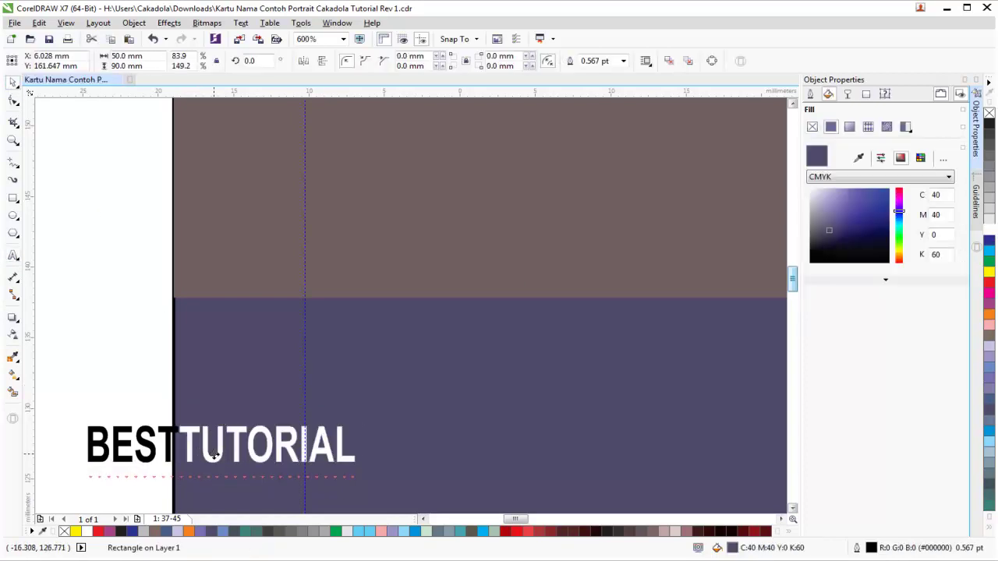
left_click(216, 460)
type("90")
key("Return")
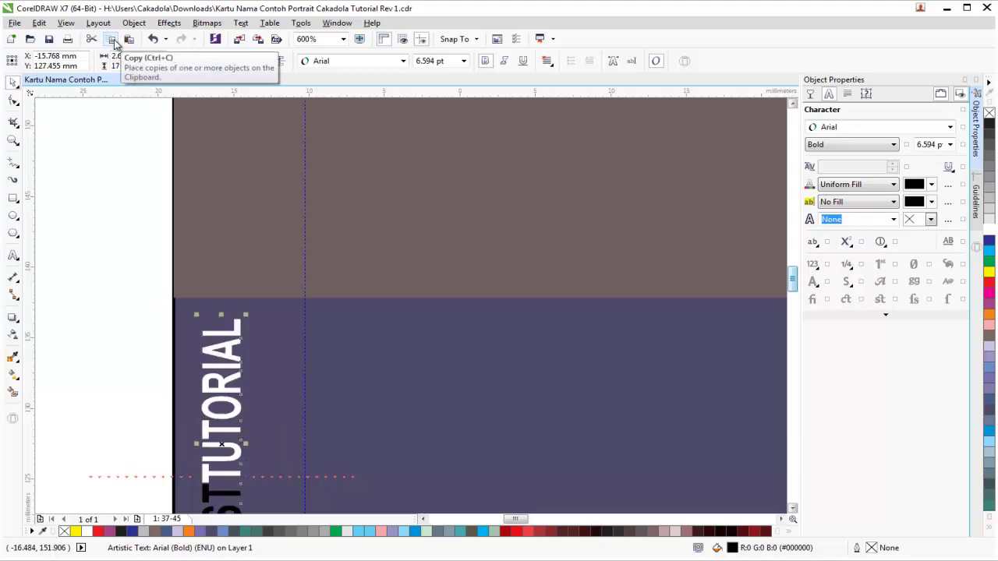
left_click(138, 163)
scroll(152, 195, "down", 2)
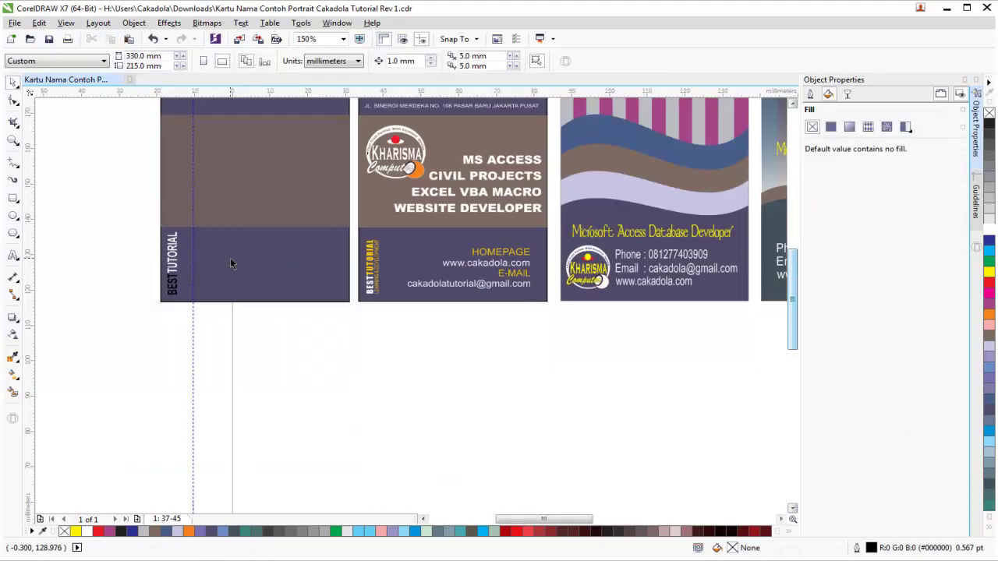
left_click(176, 286)
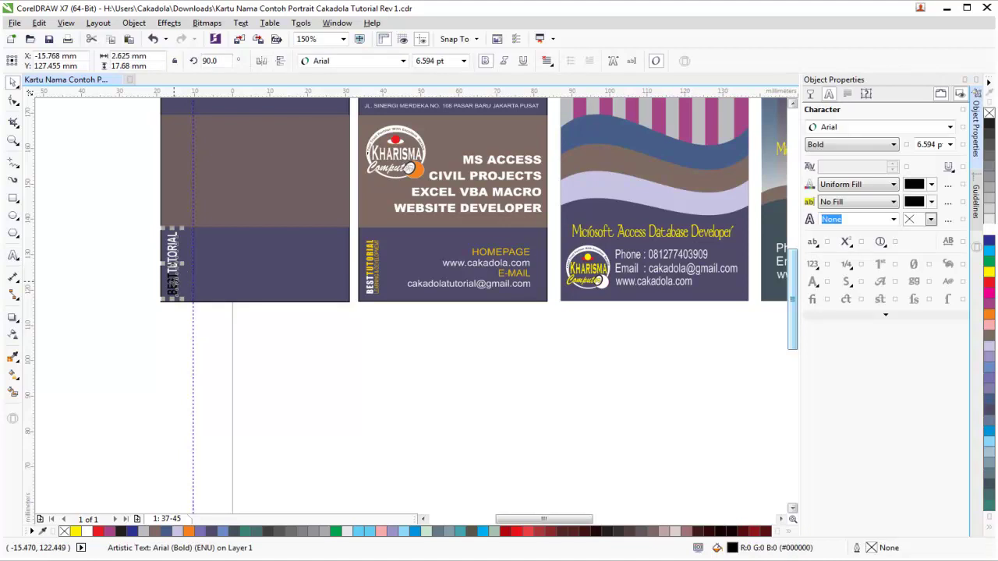
left_click(120, 272)
scroll(347, 282, "up", 1)
scroll(348, 282, "down", 1)
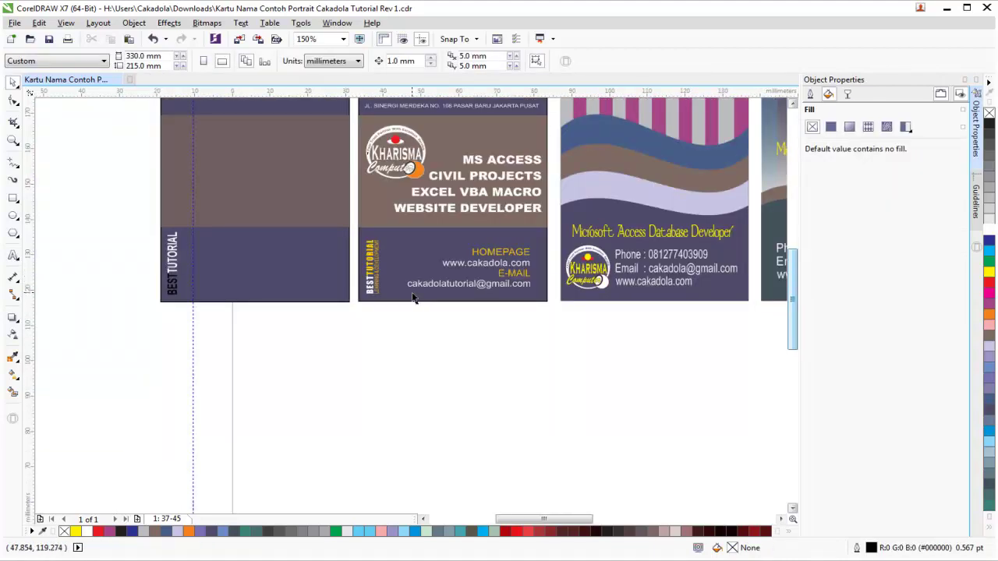
Step: Draw a vertical stripe about 5.3 mm wide over the new card's full height, starting at the vertical guideline, and fill it orange
left_click_drag(795, 293, 795, 262)
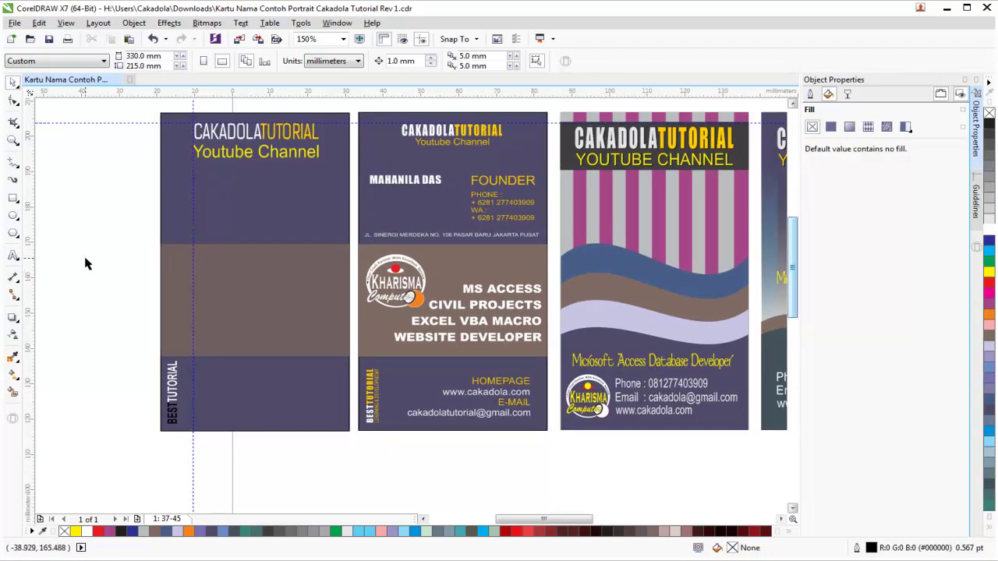
left_click_drag(585, 521, 555, 528)
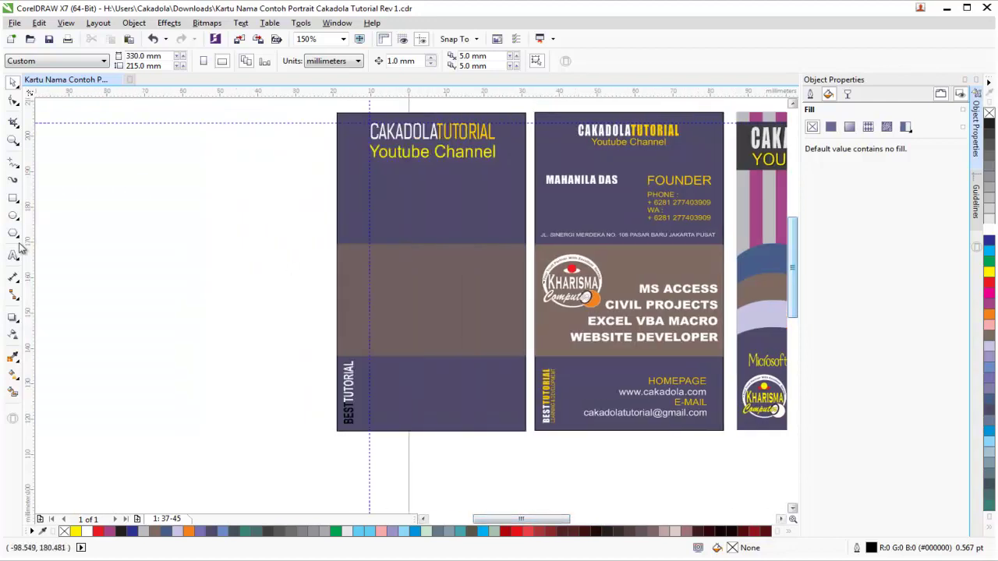
left_click(13, 199)
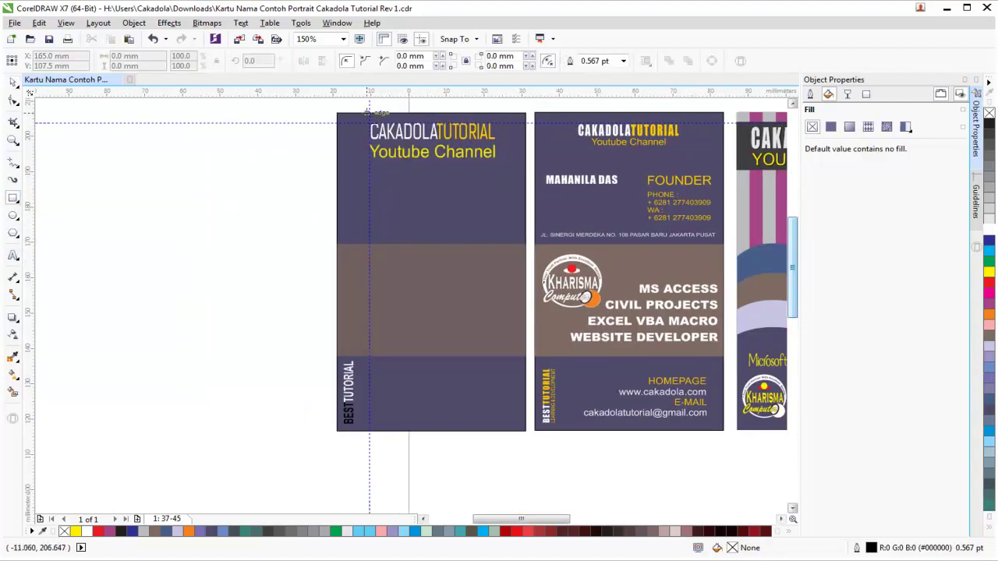
left_click_drag(369, 113, 389, 428)
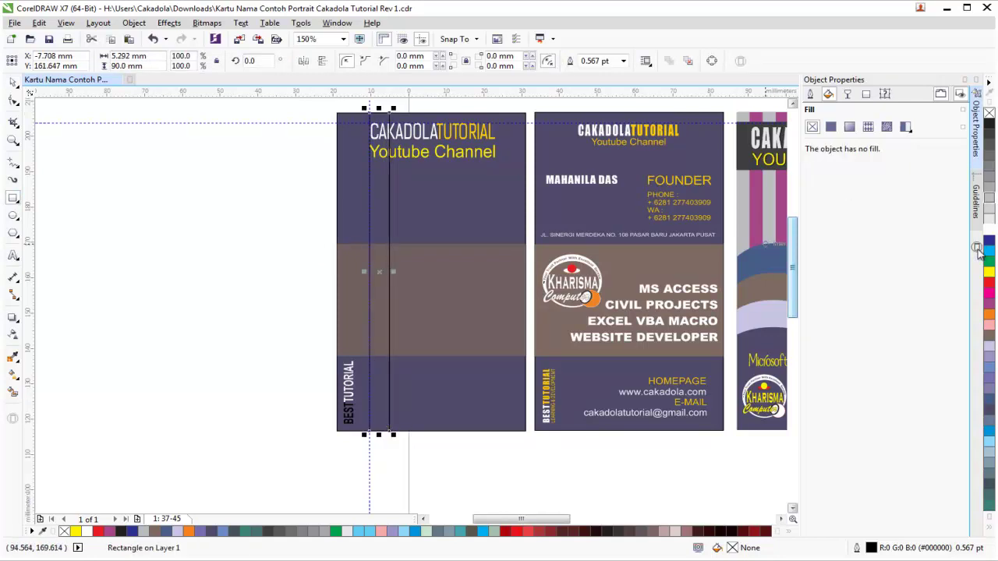
left_click(990, 315)
left_click(306, 159)
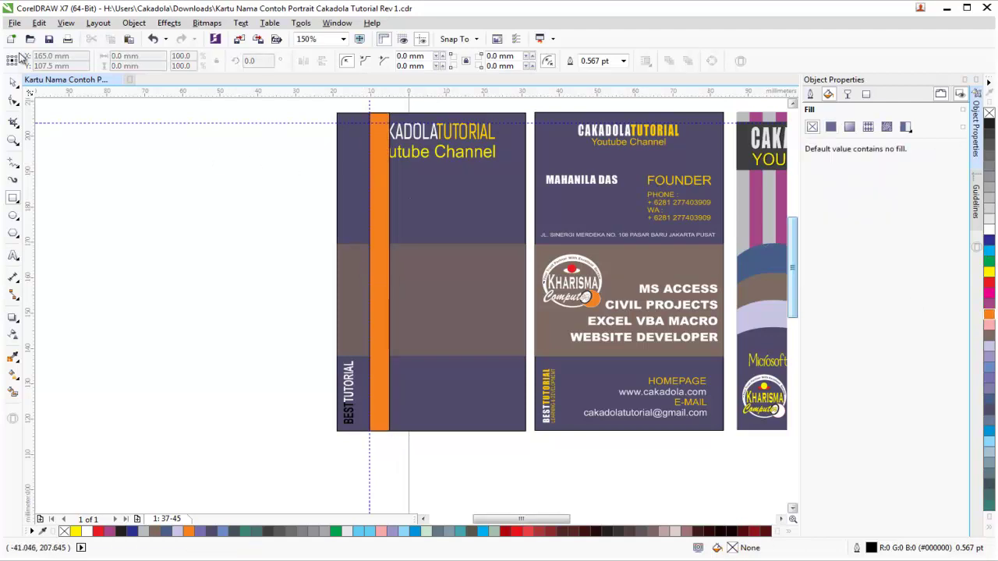
Step: Set the orange stripe's outline width to None
left_click(13, 82)
left_click(380, 234)
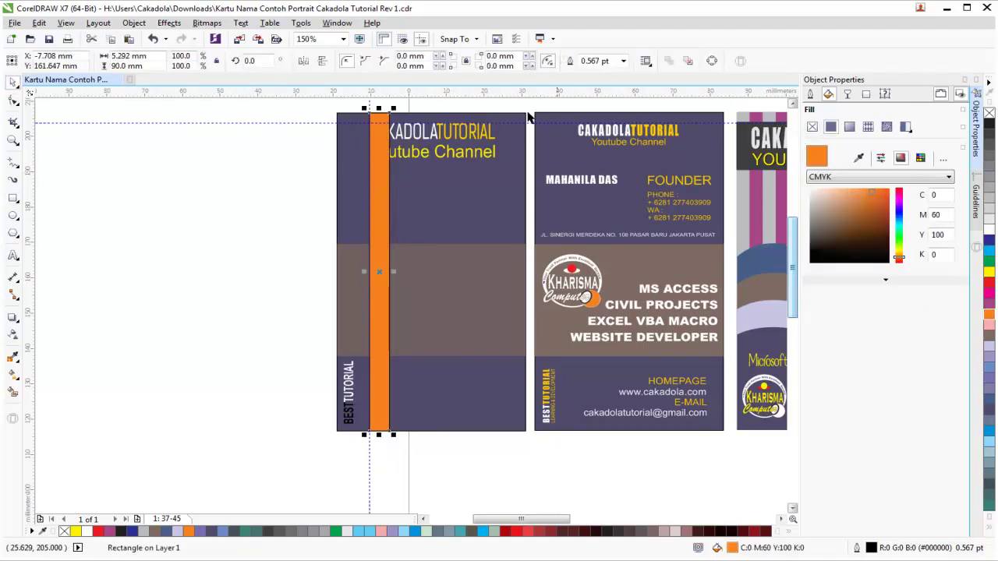
left_click(623, 61)
left_click(590, 73)
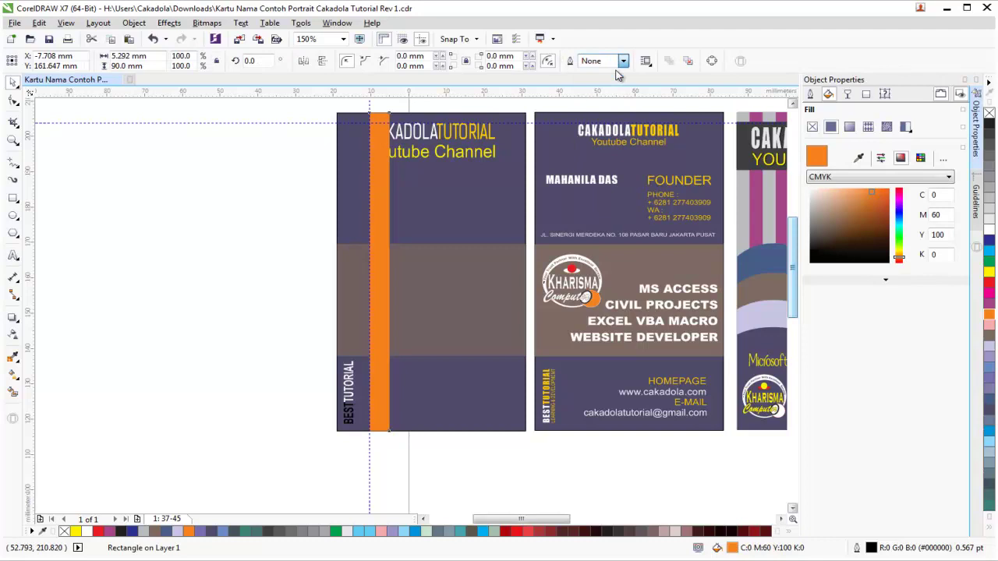
left_click(304, 167)
left_click(386, 207)
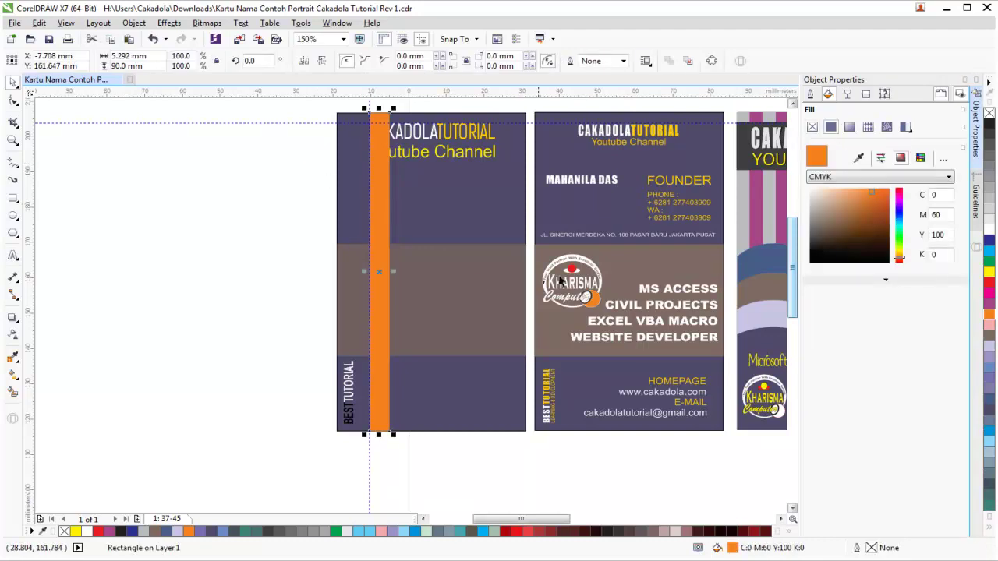
left_click(265, 239)
Step: Apply a linear transparency to the orange stripe, solid near the card's top and fading out completely at its lower edge
left_click(380, 281)
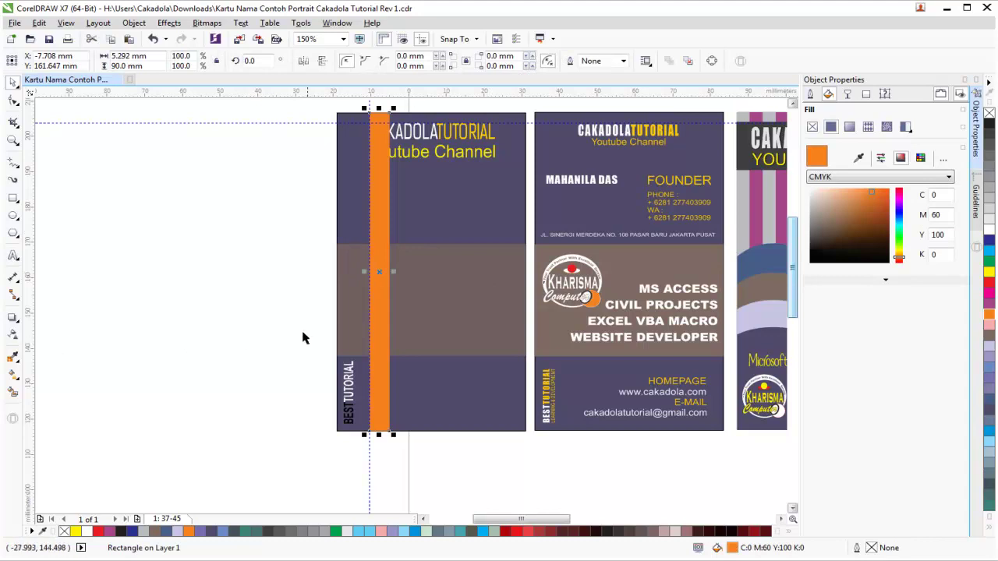
left_click(13, 337)
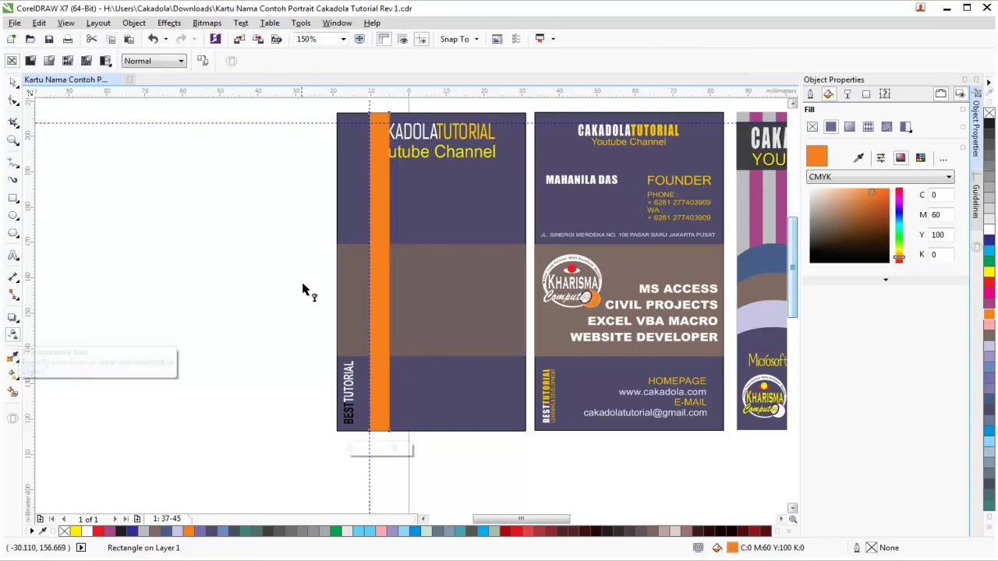
left_click_drag(379, 152, 379, 430)
left_click_drag(374, 147, 378, 126)
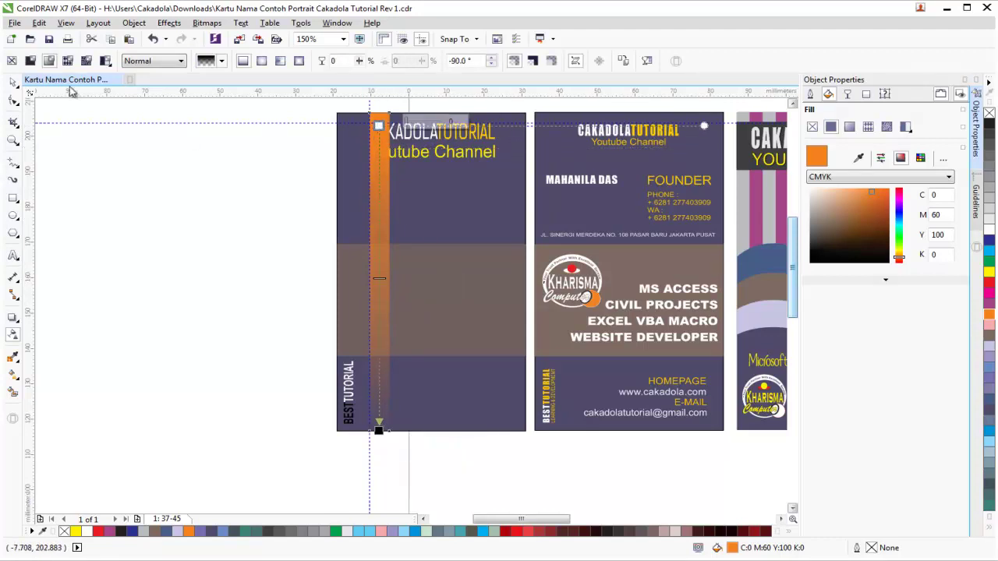
left_click(12, 81)
left_click(163, 178)
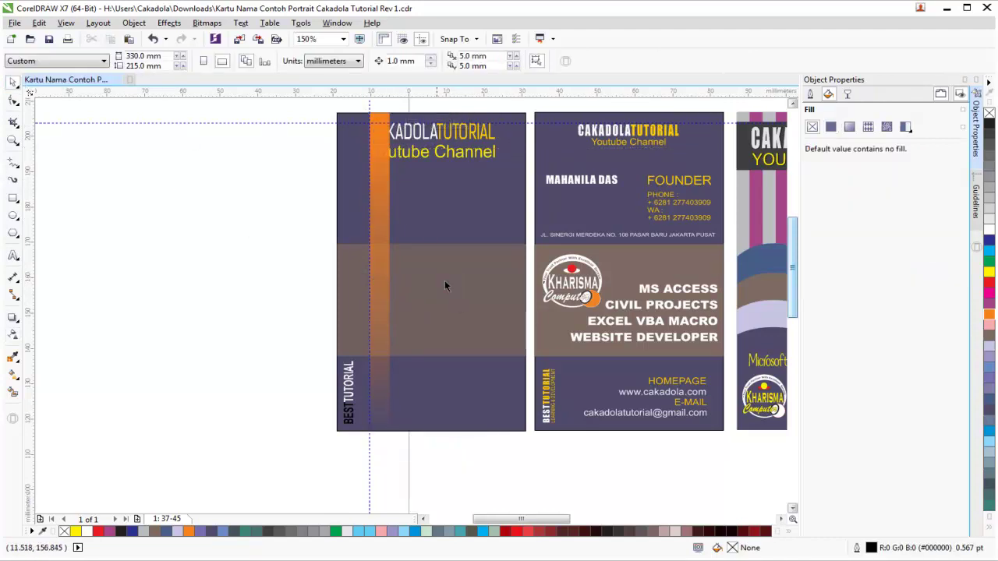
Step: Place two copies of the fading orange stripe to its right, evenly spaced, with the last one centred at about X 20 mm
left_click(381, 226)
left_click(290, 226)
left_click(383, 232)
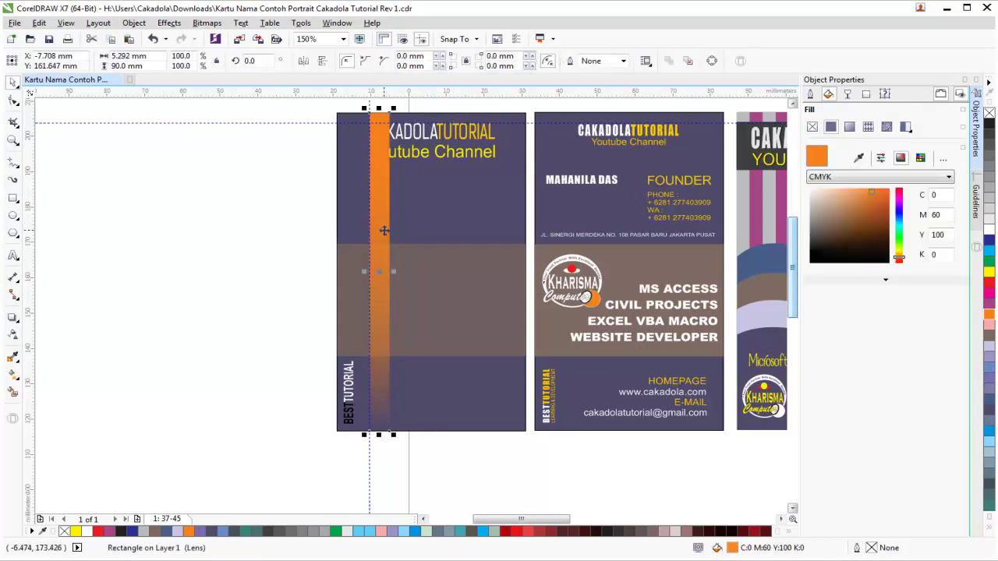
left_click_drag(383, 231, 494, 230)
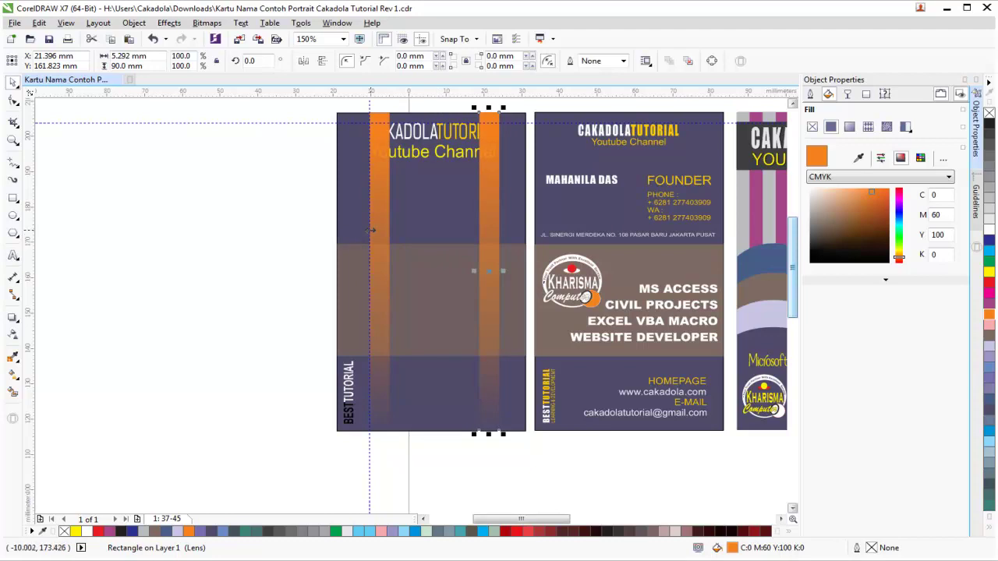
key("ctrl+z")
left_click_drag(436, 230, 487, 229)
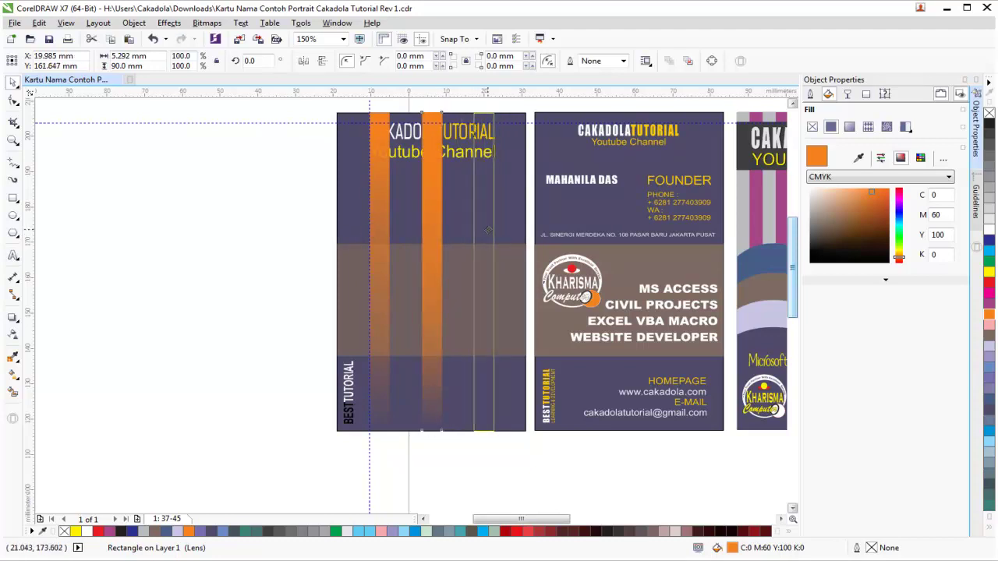
left_click_drag(487, 229, 487, 229)
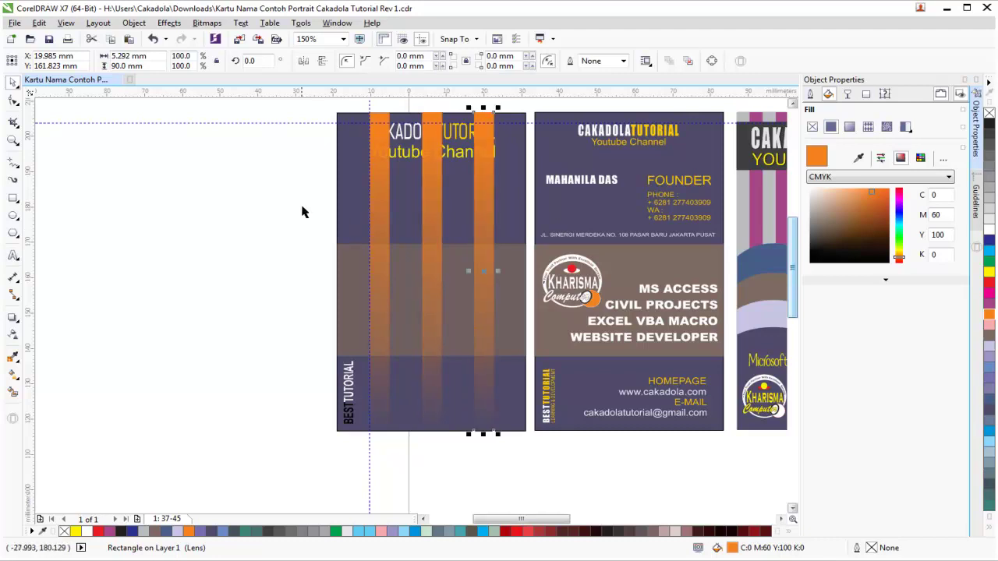
Step: Bring the new card's CAKADOLATUTORIAL title and Youtube Channel subtitle to the front of the layer, above the orange stripes
left_click(285, 208)
left_click_drag(297, 106, 530, 197)
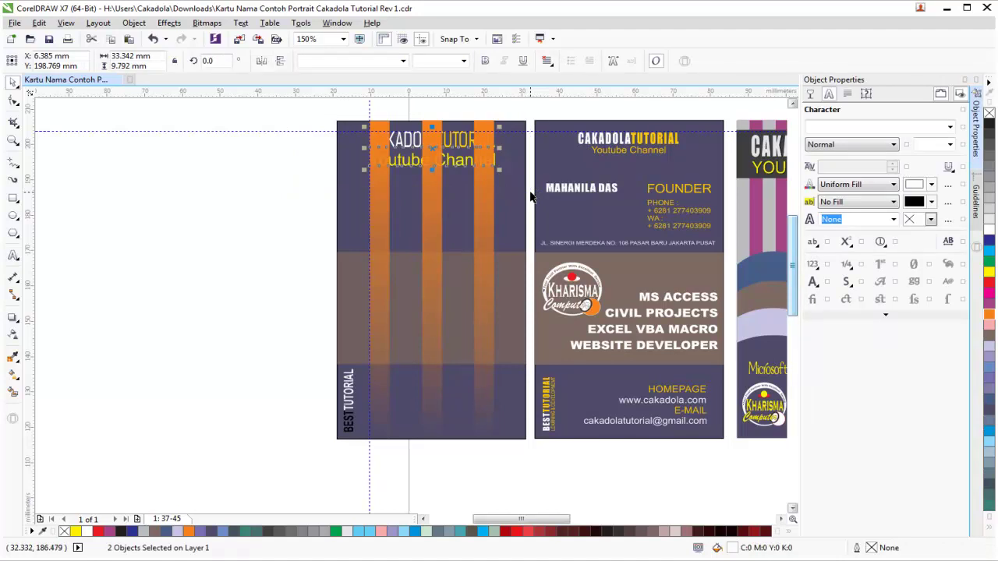
key("shift+Page_Up")
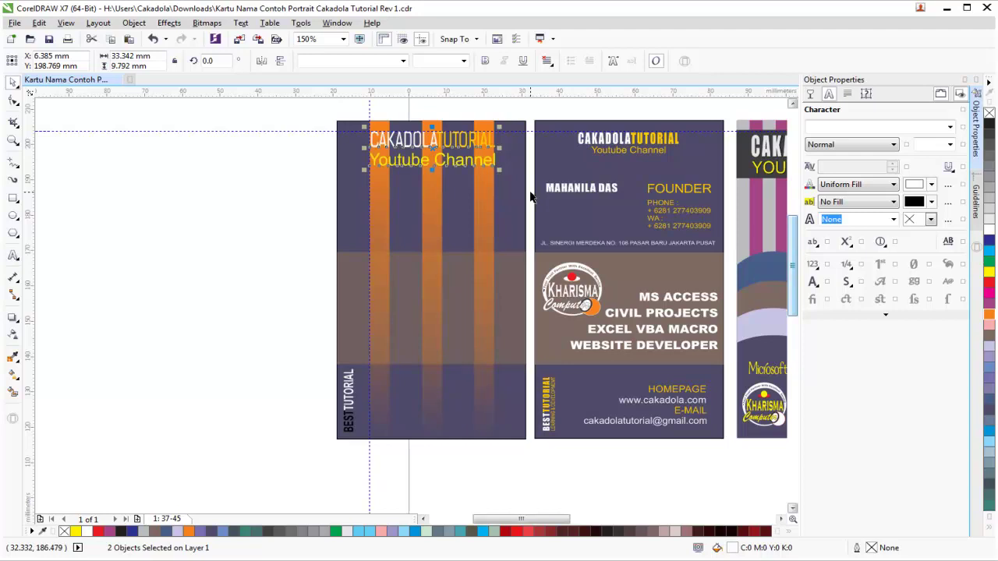
left_click(142, 24)
mouse_move(172, 231)
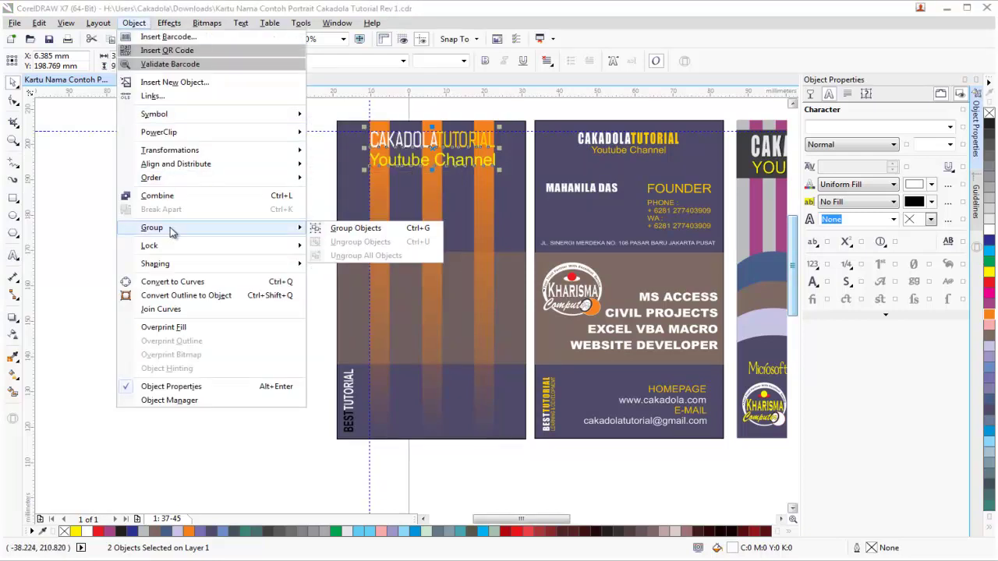
mouse_move(170, 185)
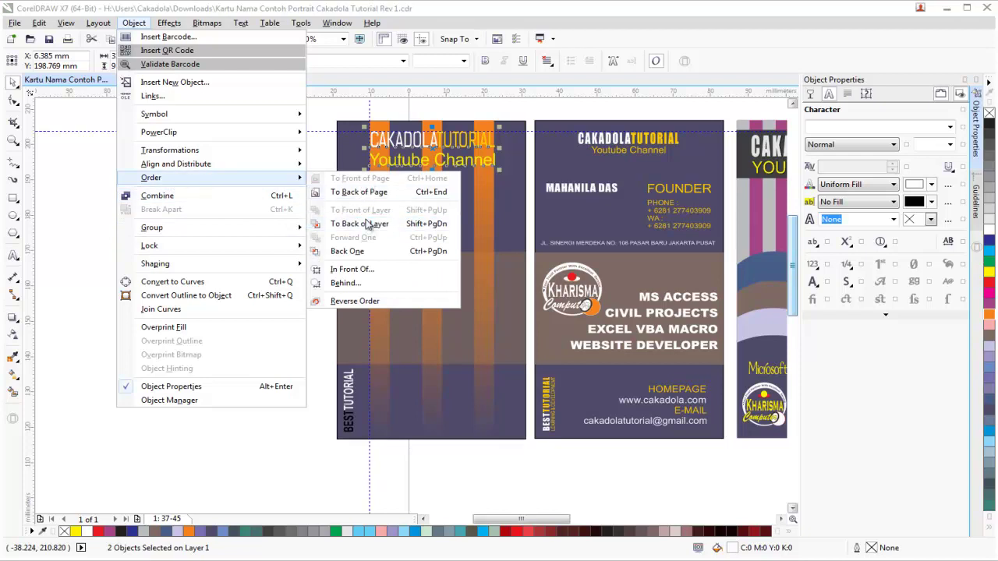
left_click(327, 121)
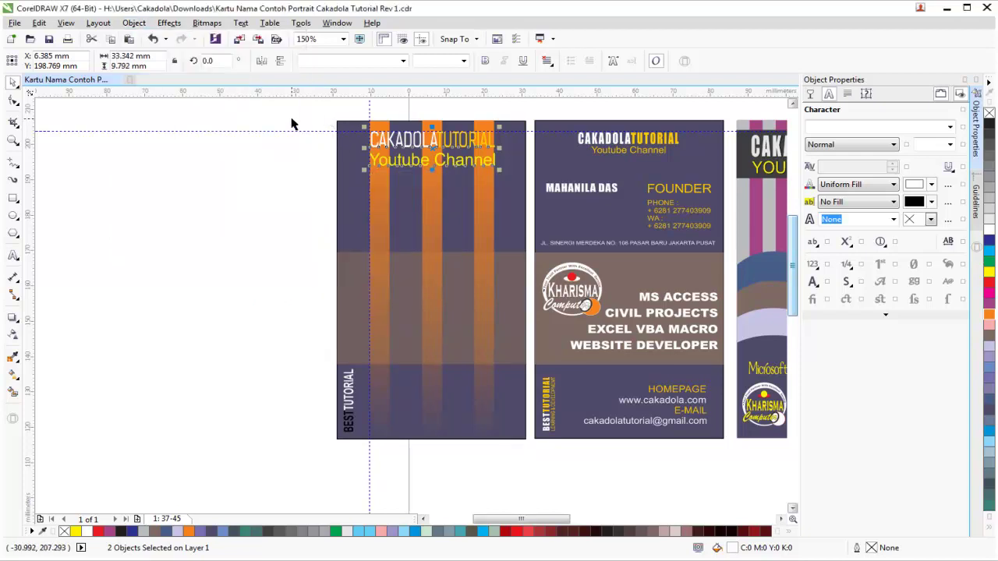
Step: Make the title and subtitle bold, and narrow them together to about 33.6 mm wide
scroll(432, 134, "up", 1)
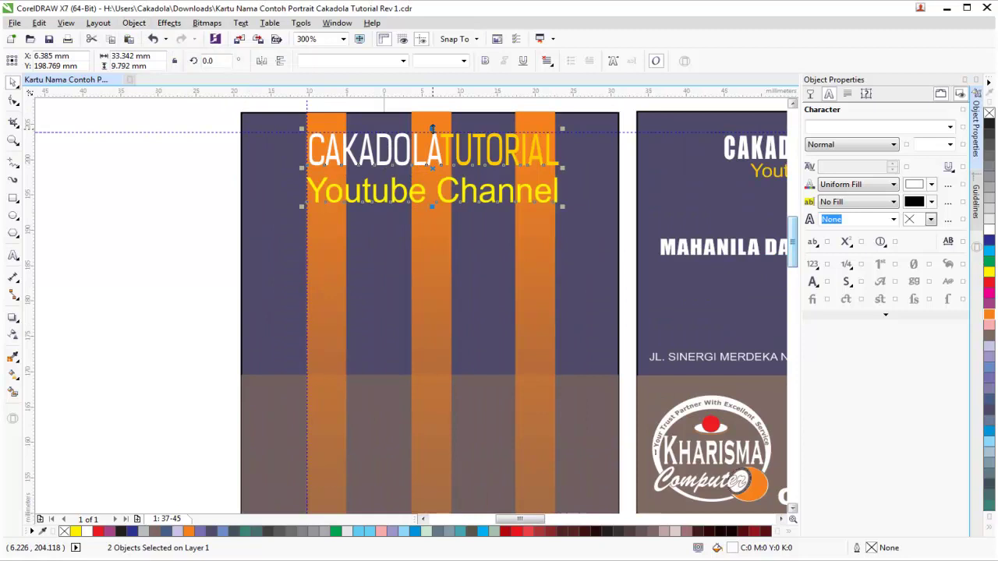
left_click(486, 61)
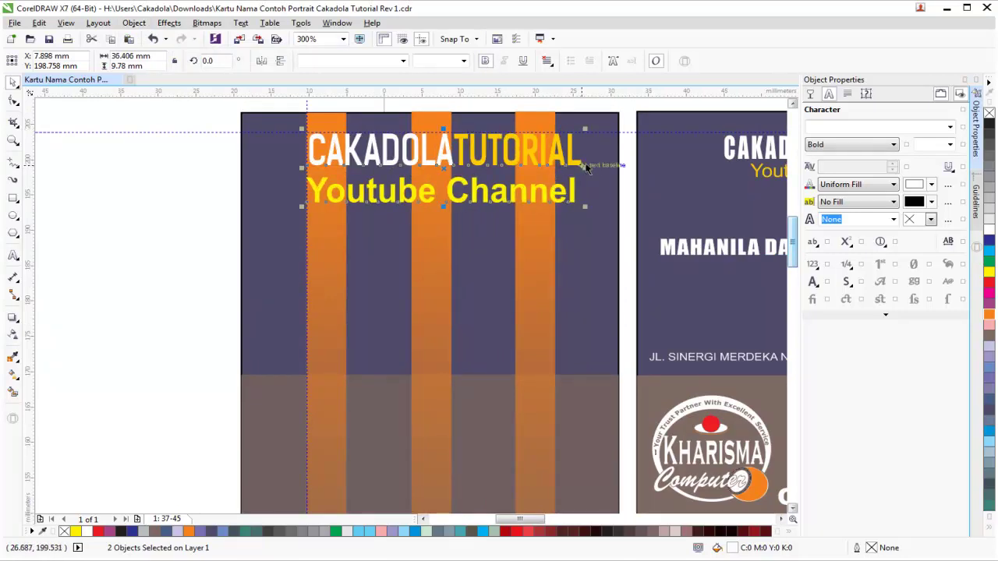
left_click_drag(585, 167, 562, 166)
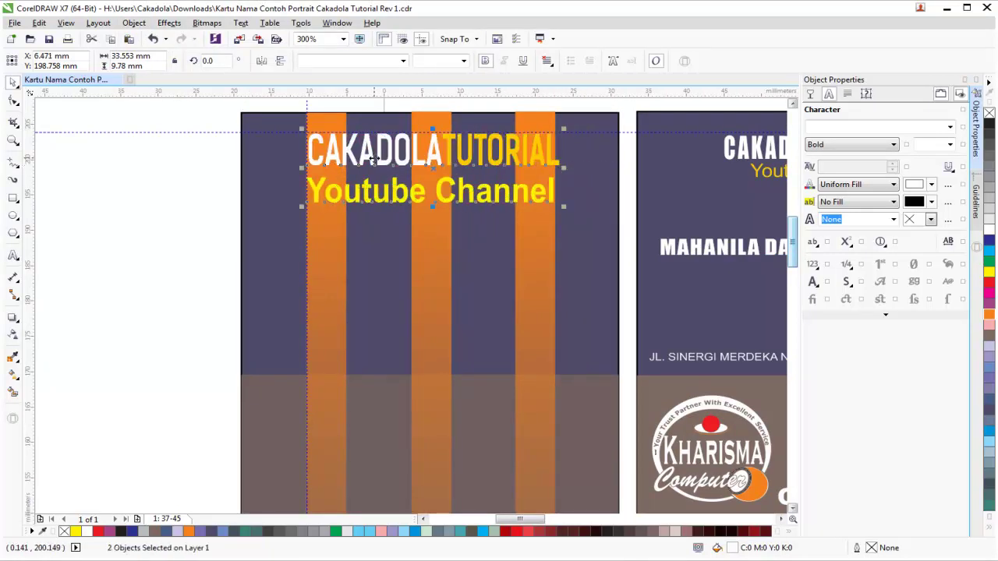
left_click(149, 166)
Step: Try to bring the new card's brown middle band to the front of the layer, above the orange stripes
scroll(151, 167, "down", 1)
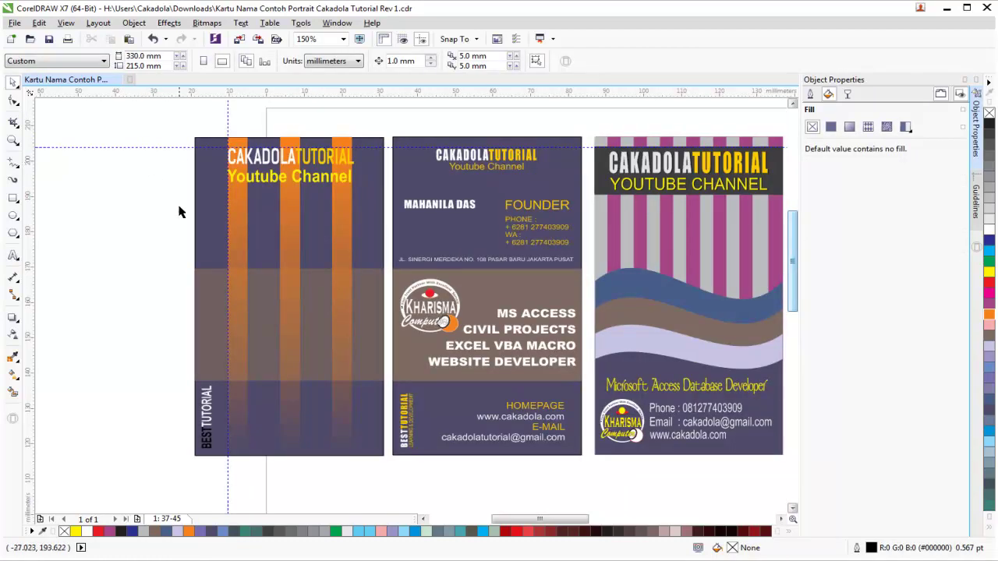
left_click(217, 284)
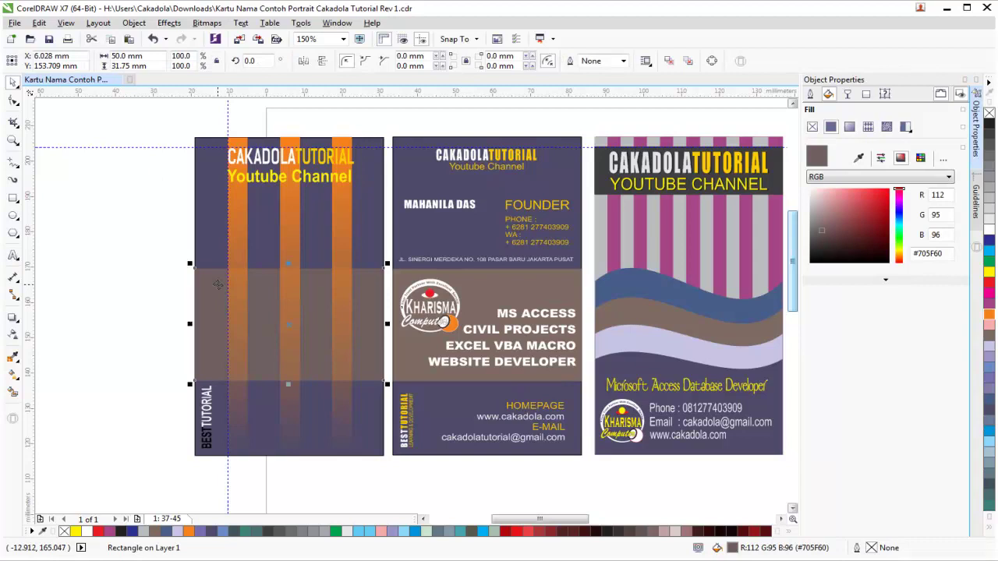
left_click(100, 23)
mouse_move(134, 22)
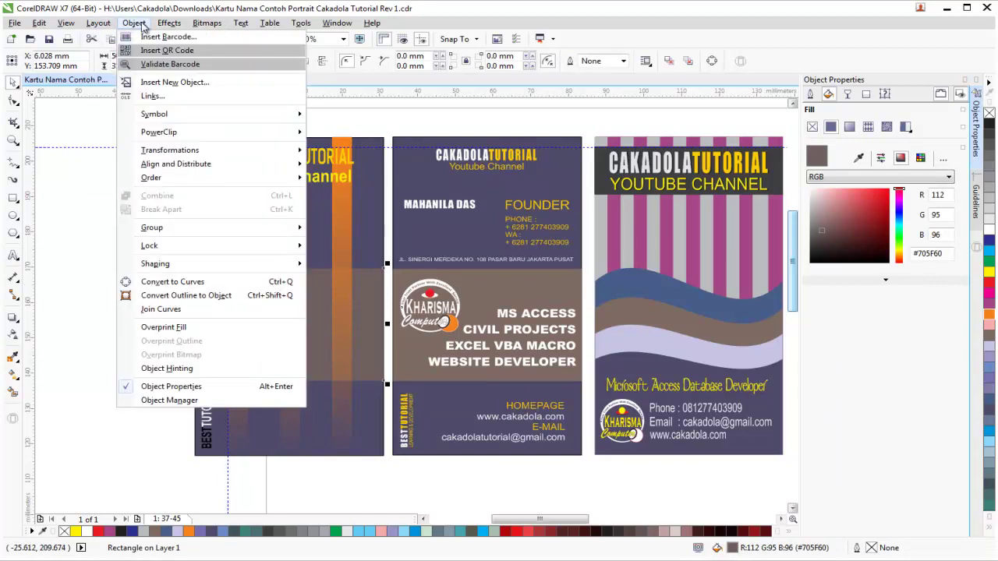
mouse_move(170, 178)
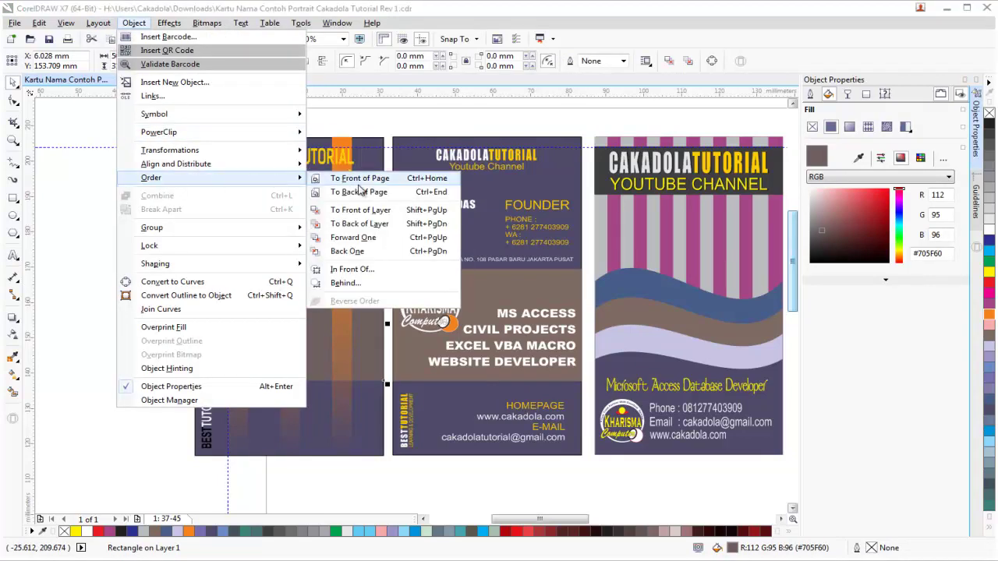
left_click(363, 217)
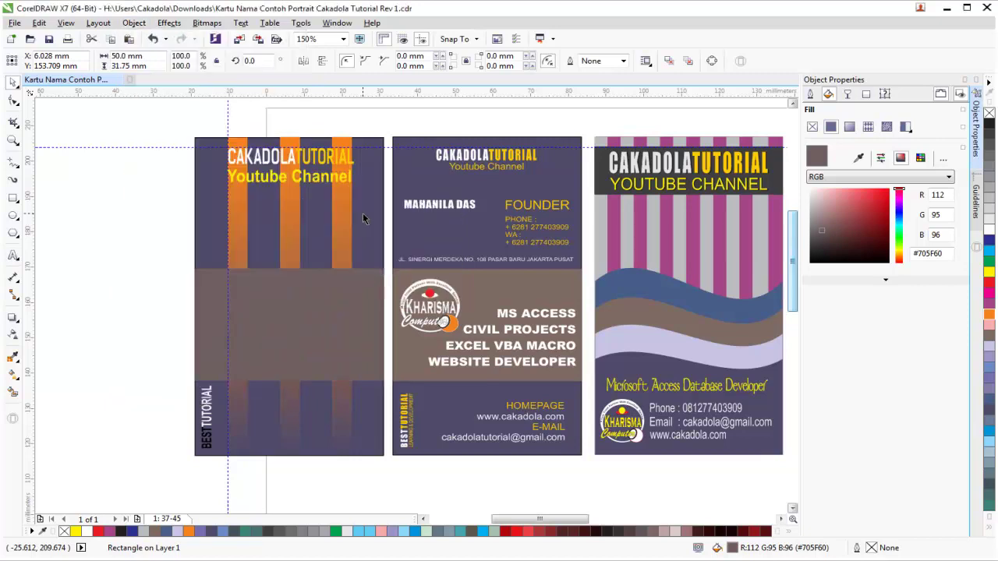
left_click(142, 285)
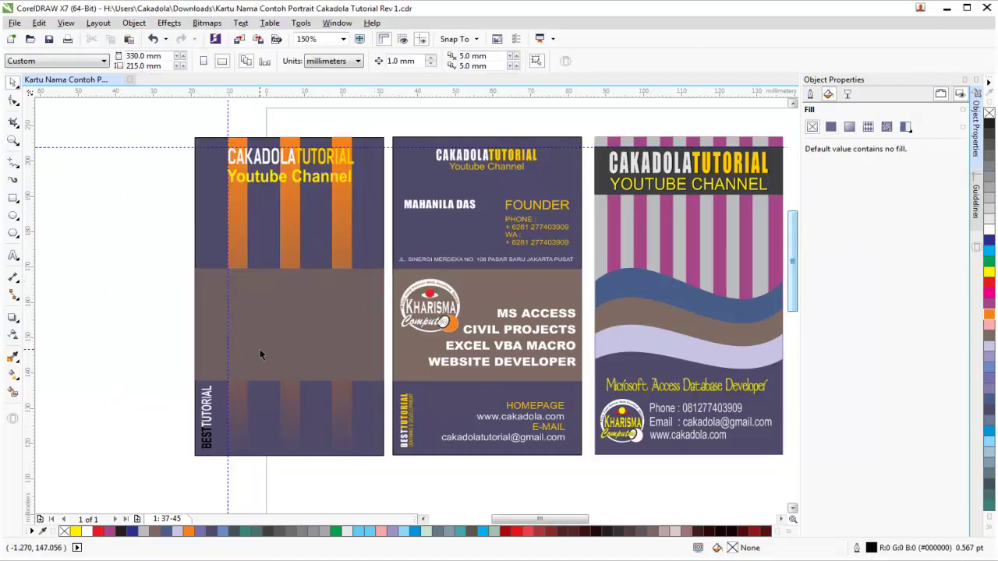
key("ctrl+z")
left_click(164, 305)
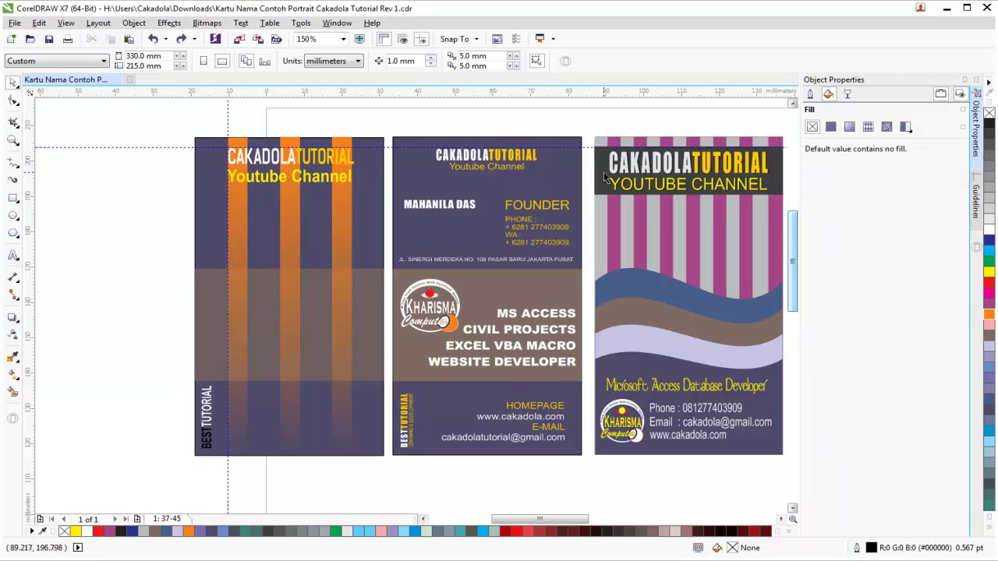
Step: Draw a full-width rectangle about 50 x 10.9 mm over the title and subtitle, filled with light purple C40 M40 and without an outline
left_click(13, 198)
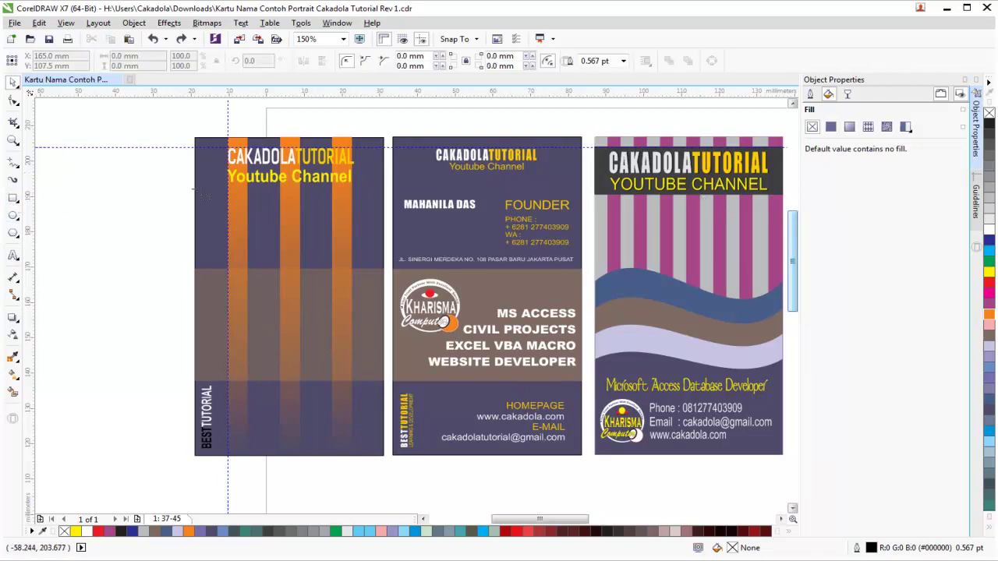
left_click_drag(195, 147, 383, 187)
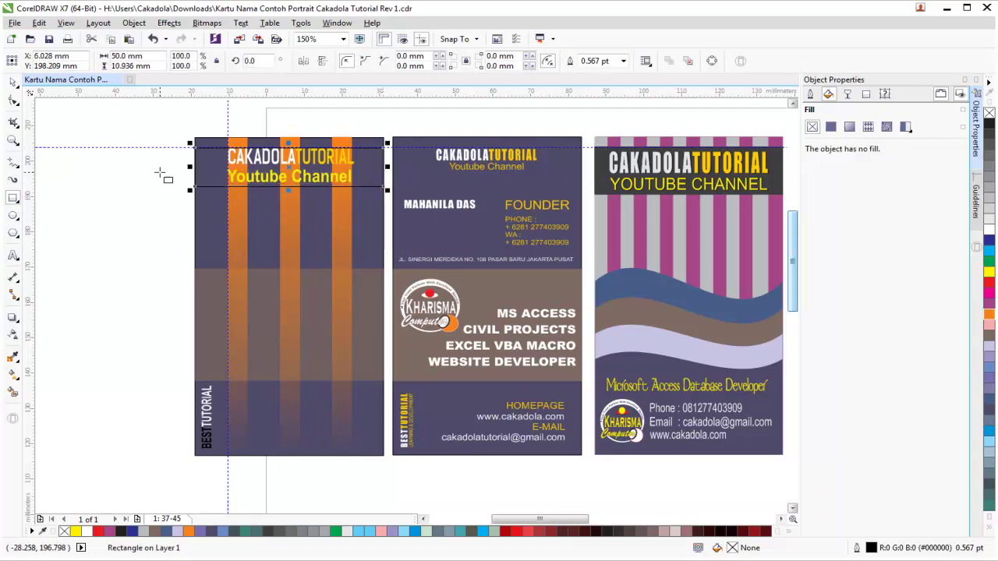
left_click(988, 306)
left_click(988, 360)
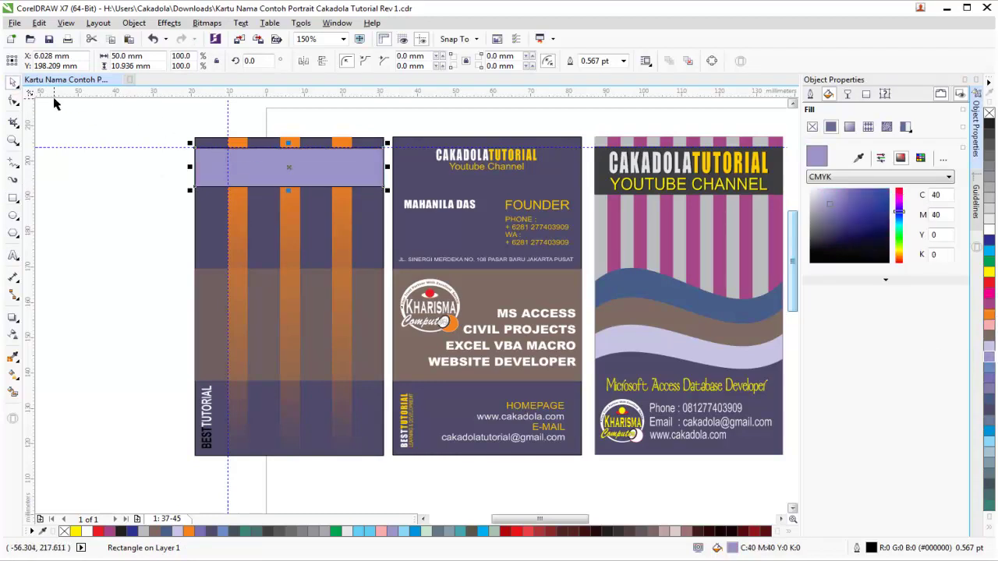
left_click(111, 140)
left_click(207, 151)
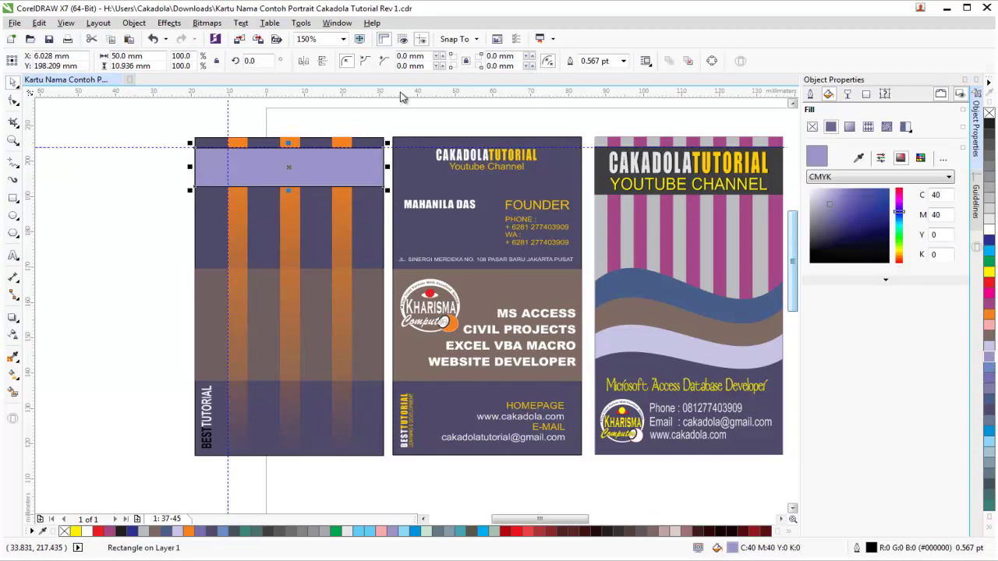
left_click(623, 61)
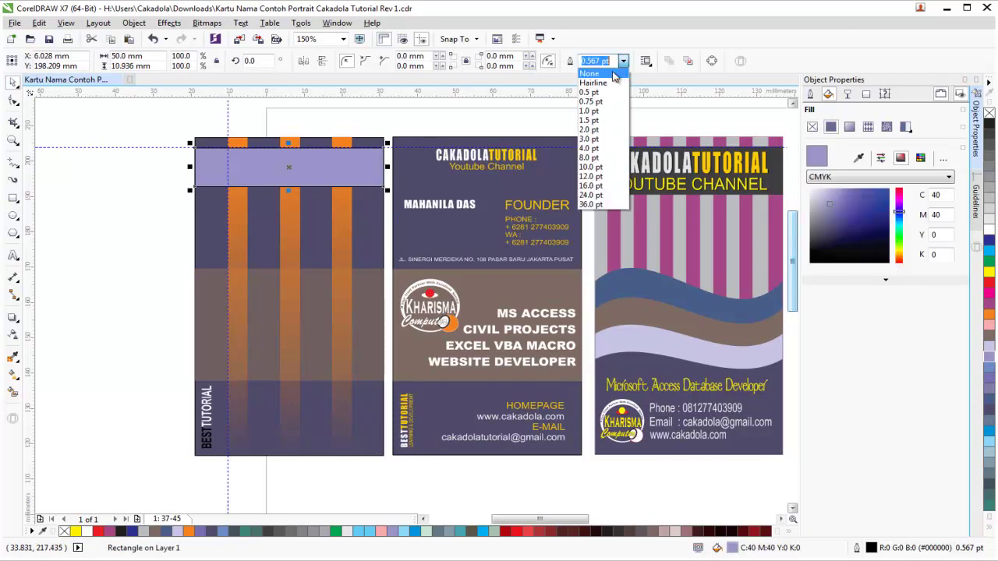
left_click(614, 75)
left_click(167, 168)
Step: Bring the title and subtitle in front of the light purple rectangle and nudge both down to Y 198.358 mm
left_click(205, 169)
left_click_drag(165, 127, 392, 187)
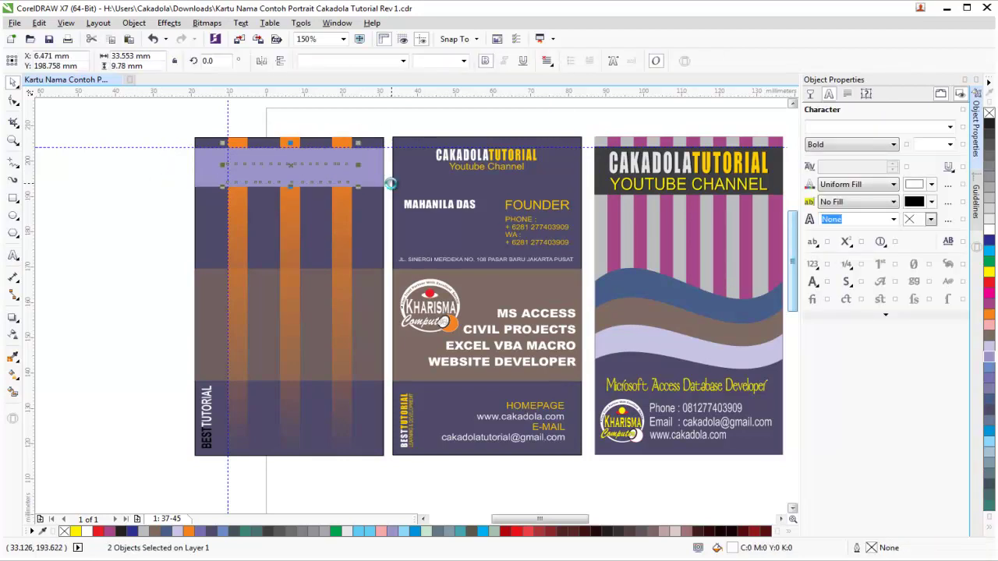
left_click(210, 177)
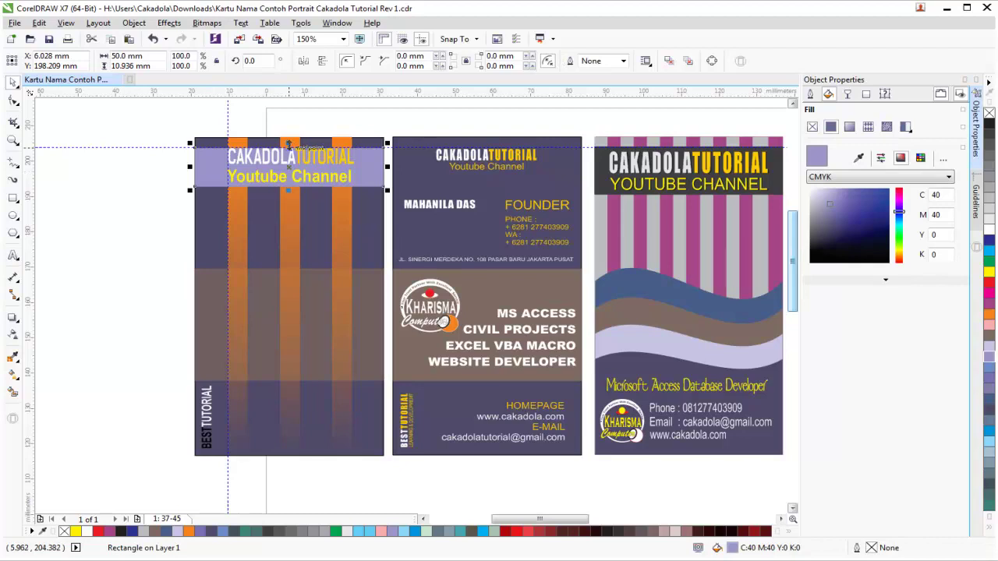
left_click_drag(156, 139, 364, 193)
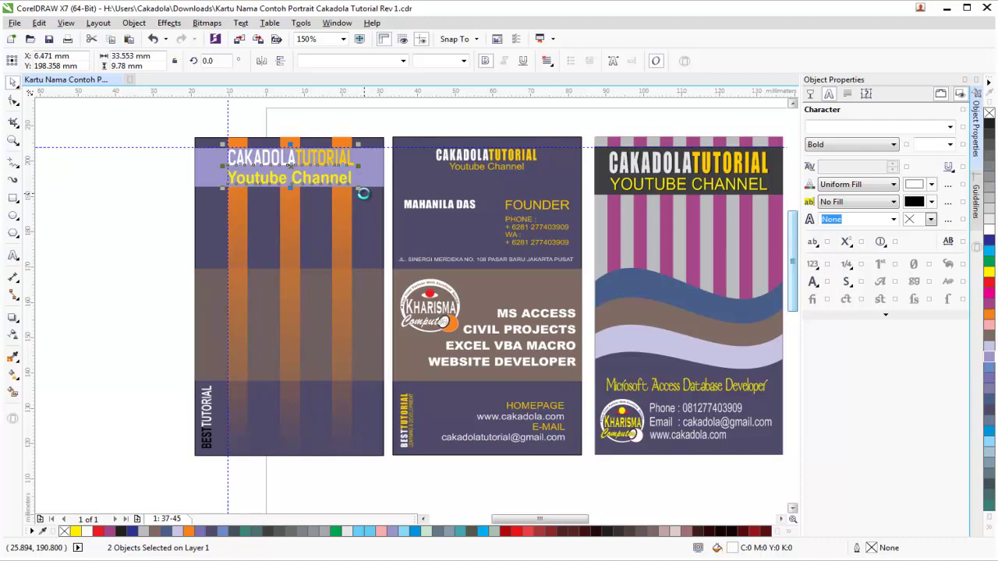
left_click(164, 215)
Step: Fill the rectangle behind the title with the dark purple sampled from the card background
left_click(370, 175)
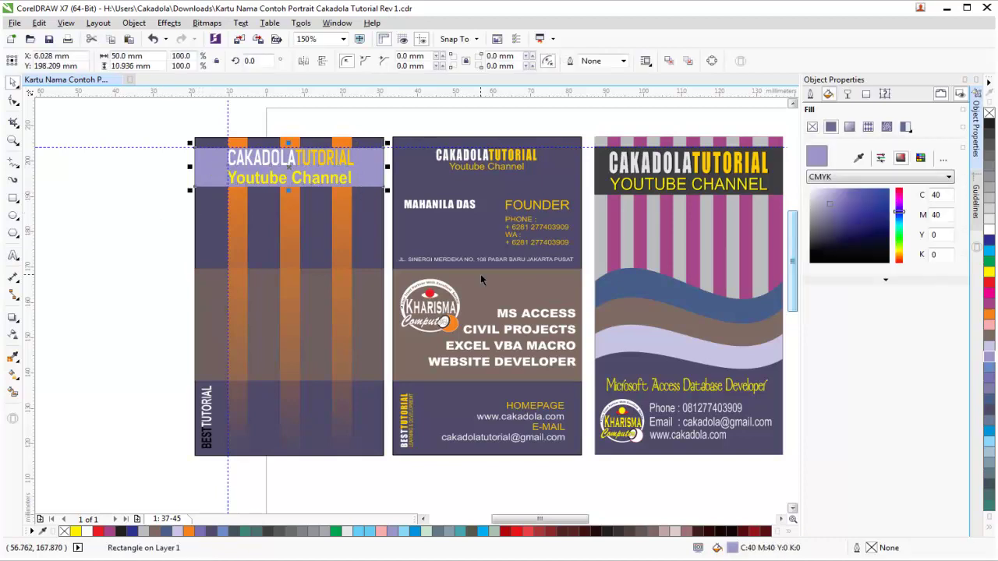
left_click(857, 158)
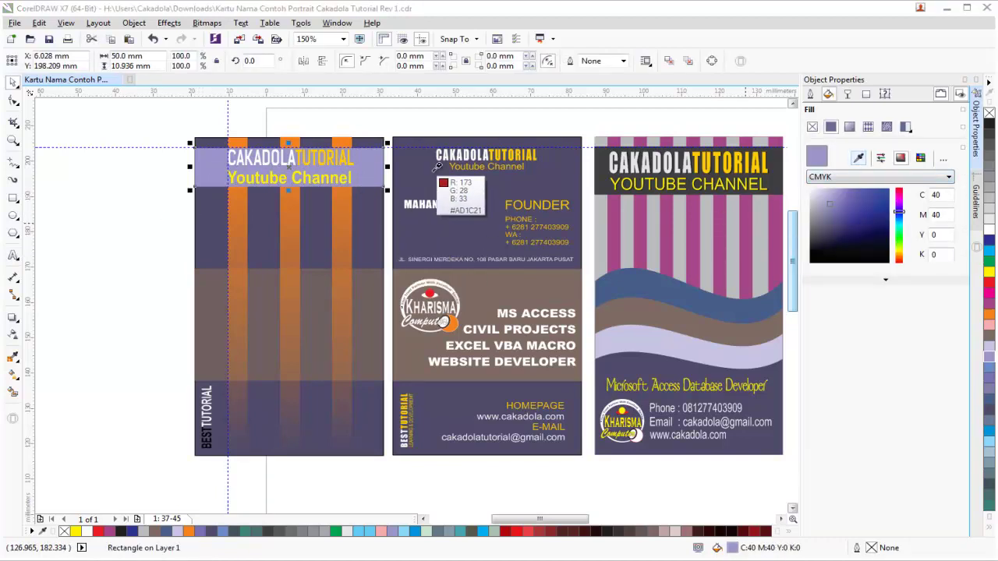
left_click(378, 220)
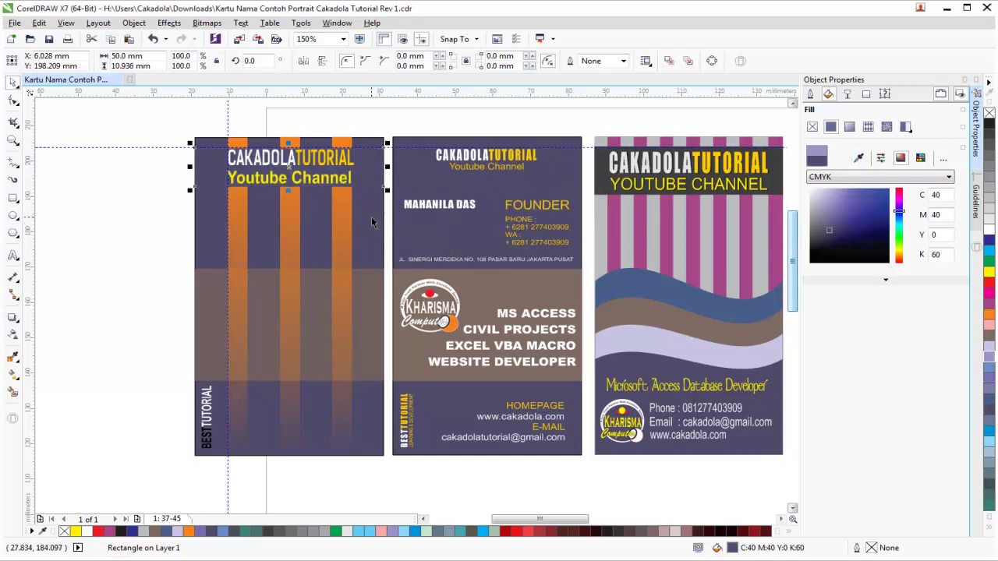
left_click(171, 182)
Step: Nudge the new card's CAKADOLATUTORIAL title down to Y 200.276 mm, closer to the subtitle
scroll(271, 140, "up", 2)
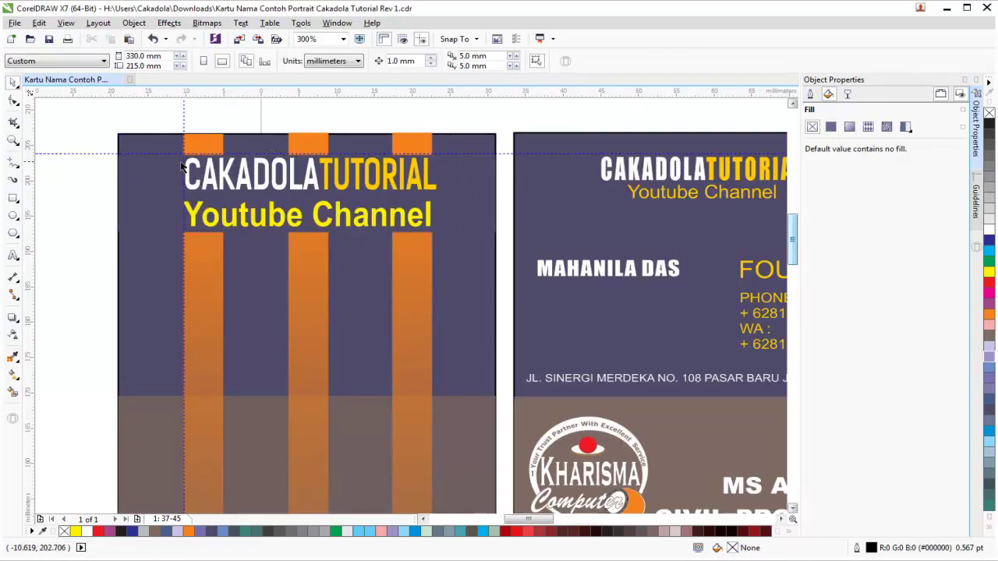
left_click(267, 171)
key("Down")
key("Down")
key("Down")
key("Down")
key("Down")
key("Down")
key("Down")
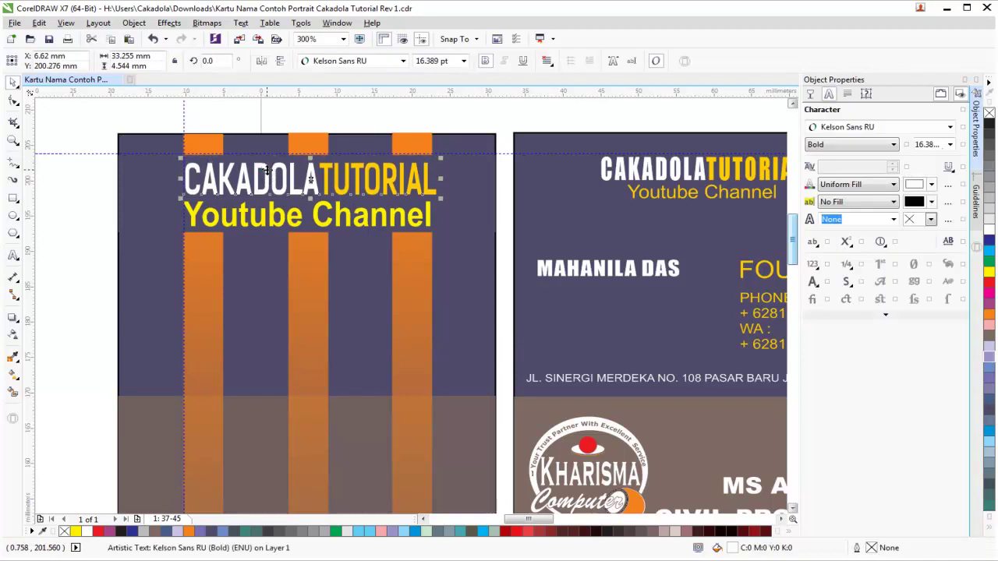
left_click(63, 141)
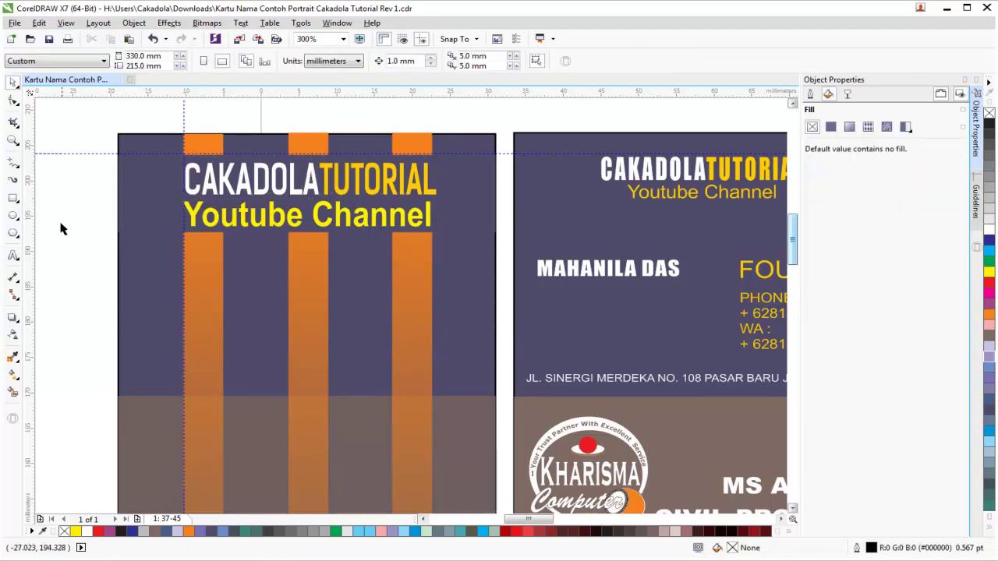
Step: Nudge the Youtube Channel subtitle up to Y 195.488 mm, tight under the title
left_click_drag(73, 228, 457, 202)
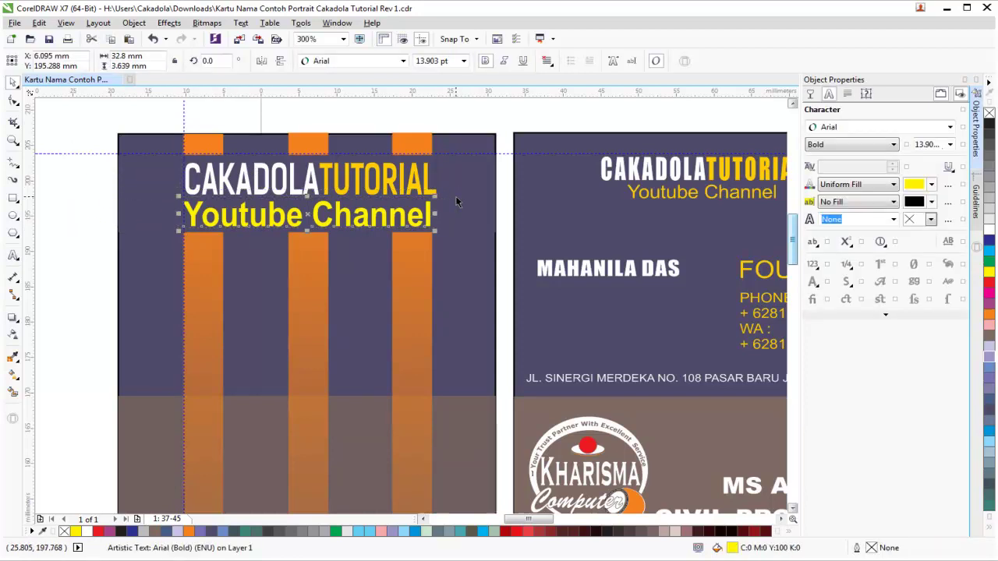
key("Up")
key("Up")
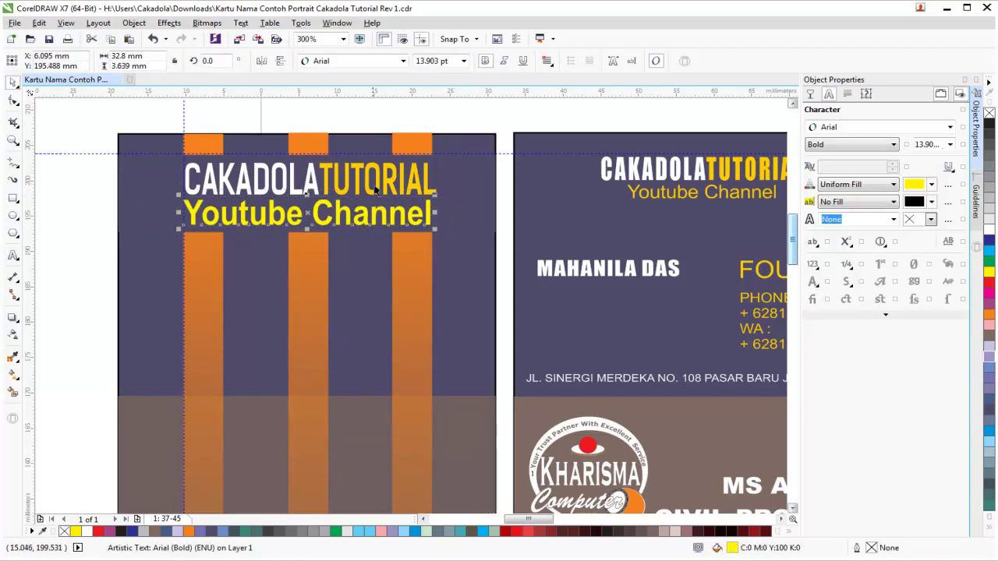
left_click(84, 191)
Step: Draw a rectangle in the empty area left of the new card and set its size to 50 x 50 mm
key("F3")
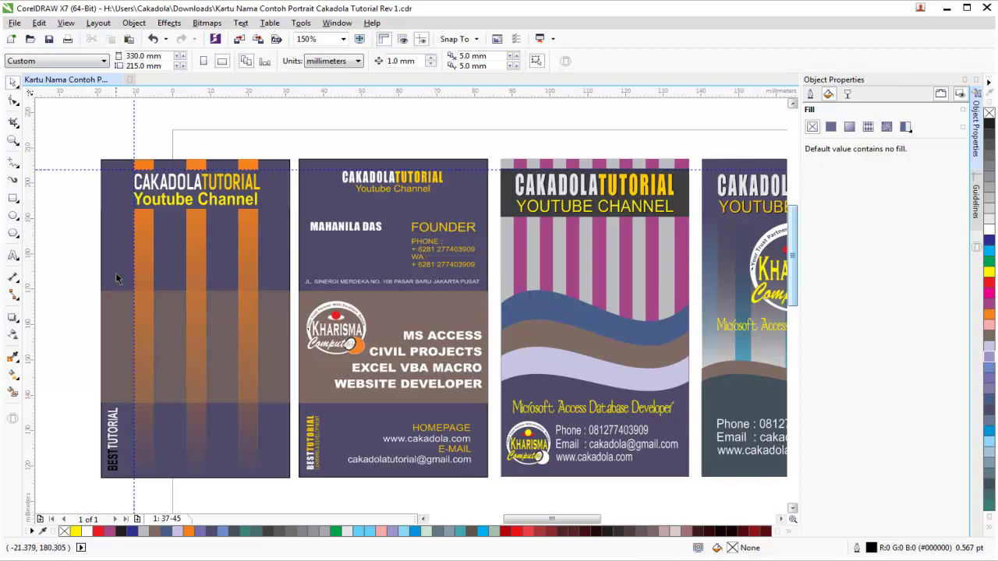
left_click_drag(585, 519, 555, 520)
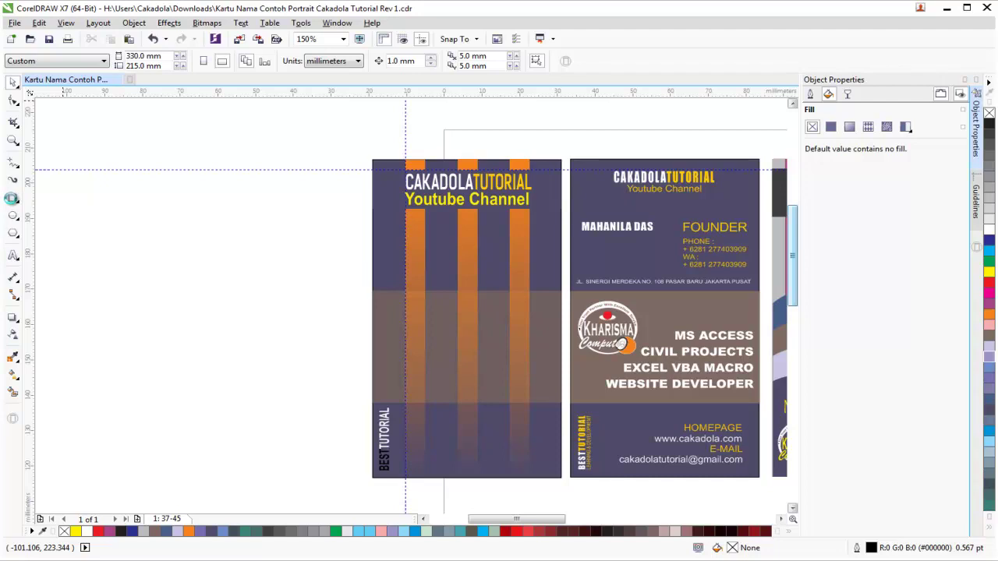
left_click(13, 200)
left_click_drag(173, 381, 297, 247)
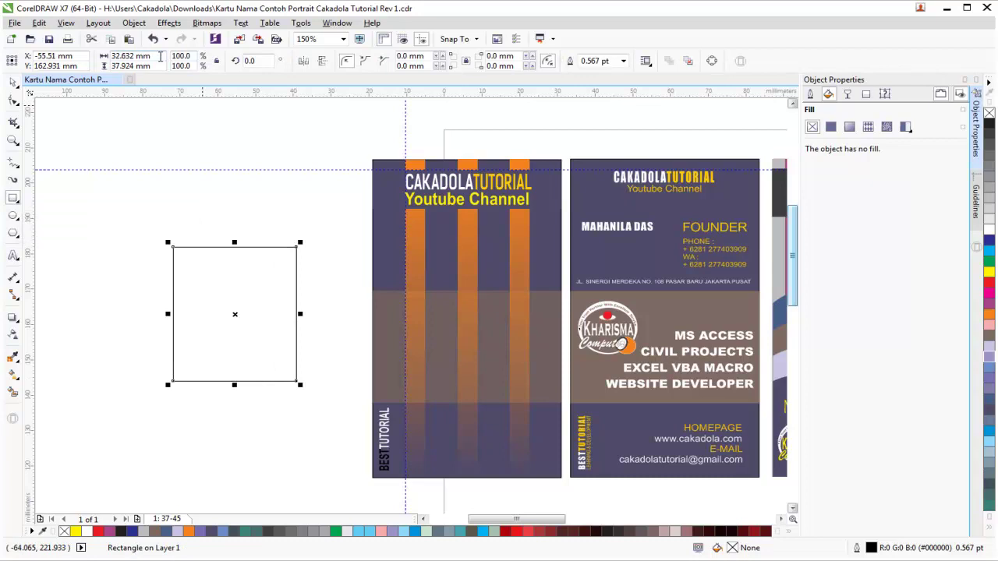
left_click(161, 56)
type("50")
left_click(158, 66)
type("50")
key("Return")
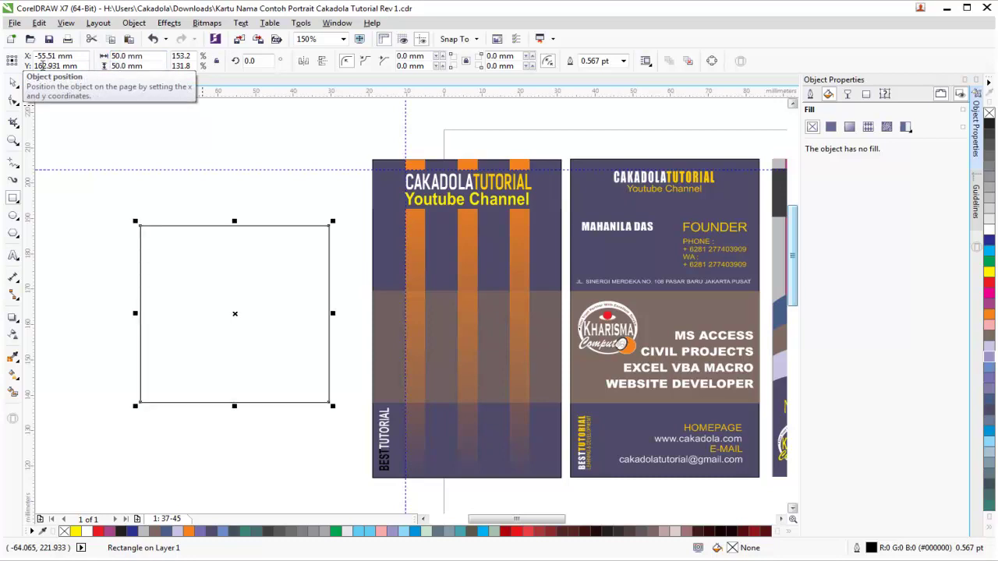
Step: Move the 50 mm square to about X -56.4 mm, Y 157.8 mm, beside the new card
left_click(14, 81)
left_click(175, 165)
left_click_drag(293, 404, 295, 477)
left_click(357, 371)
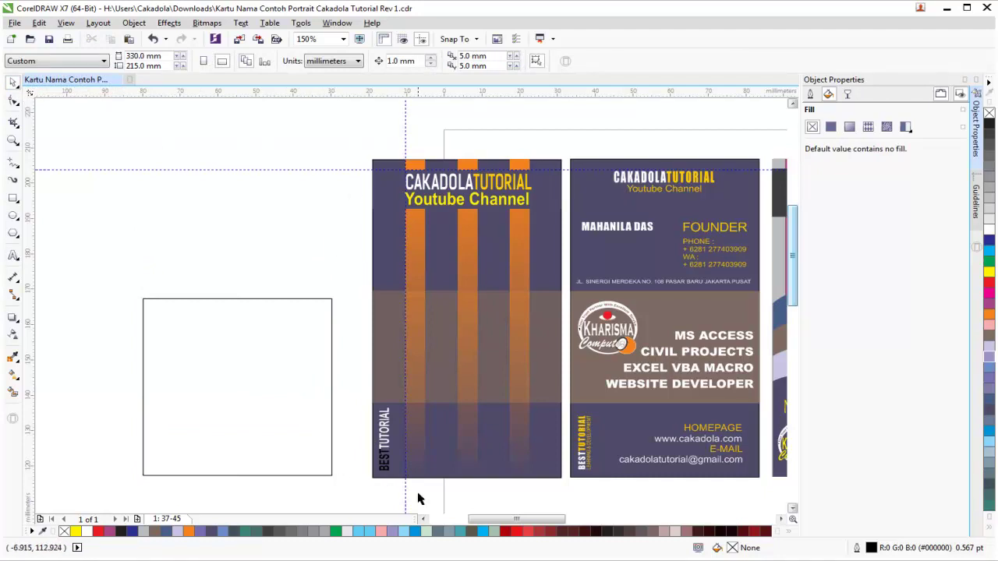
left_click_drag(333, 429, 327, 374)
left_click(268, 249)
left_click(262, 244)
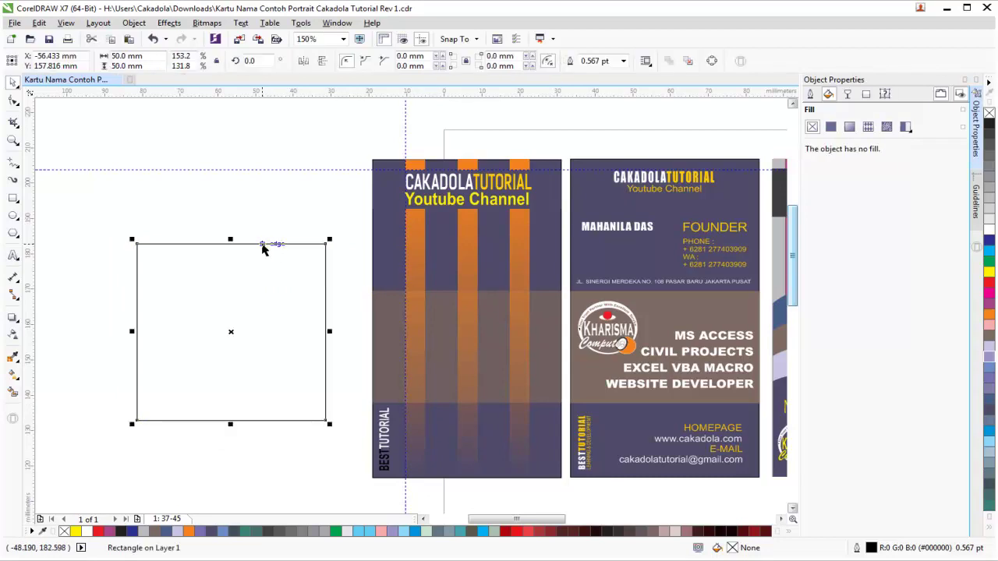
left_click(256, 276)
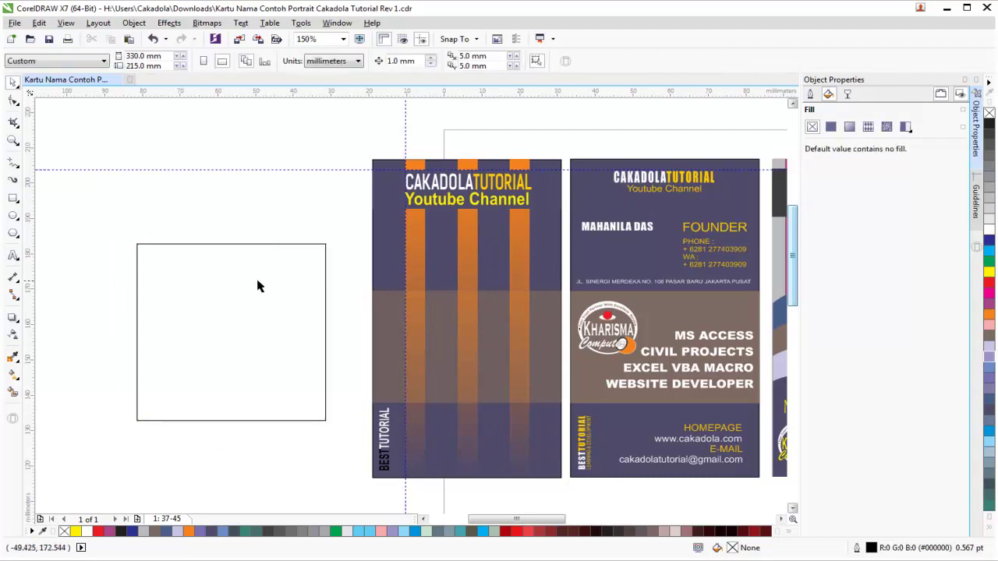
Step: Fill the 50 mm square with brown C0 M20 Y20 K60 and convert it to curves
left_click(185, 257)
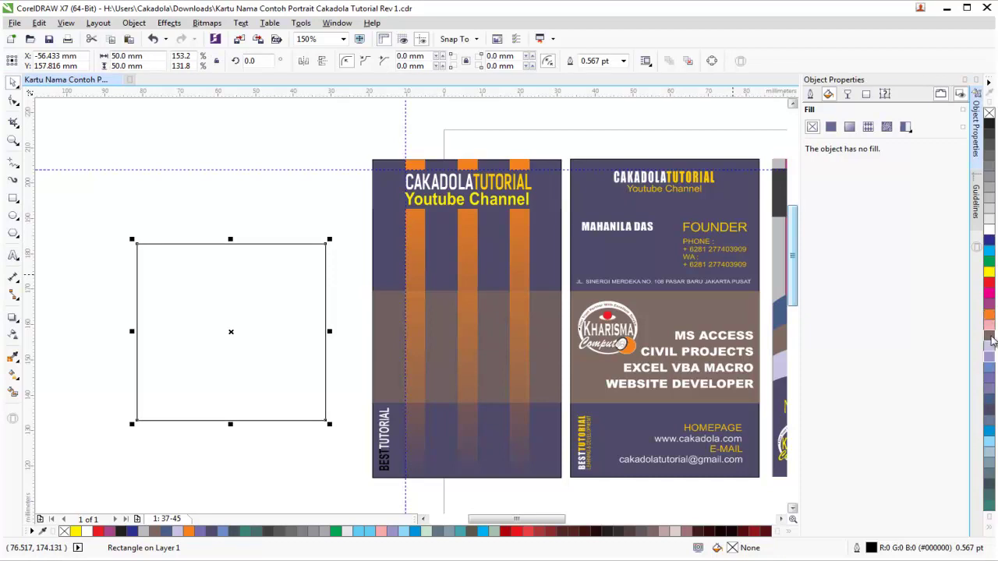
left_click(991, 338)
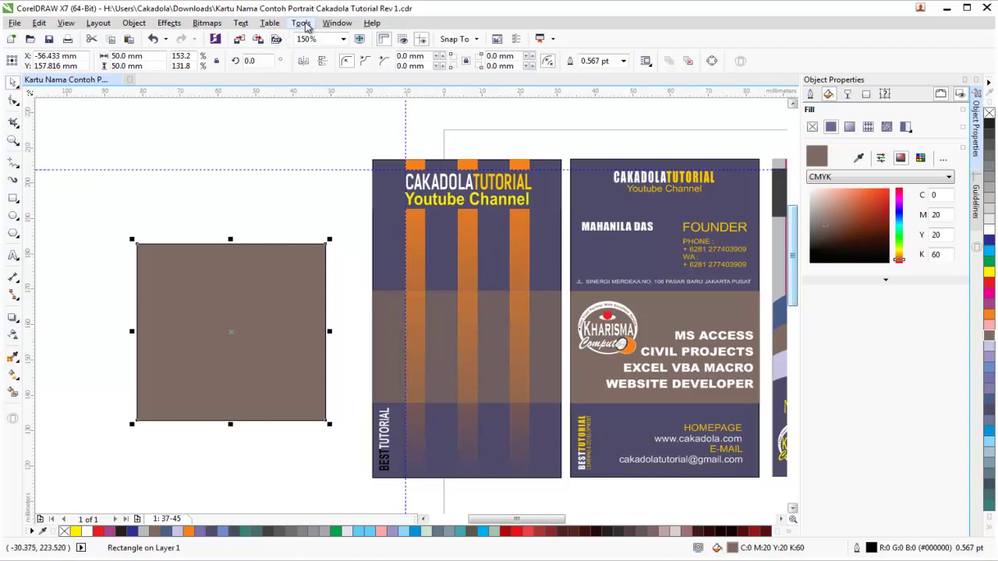
right_click(284, 285)
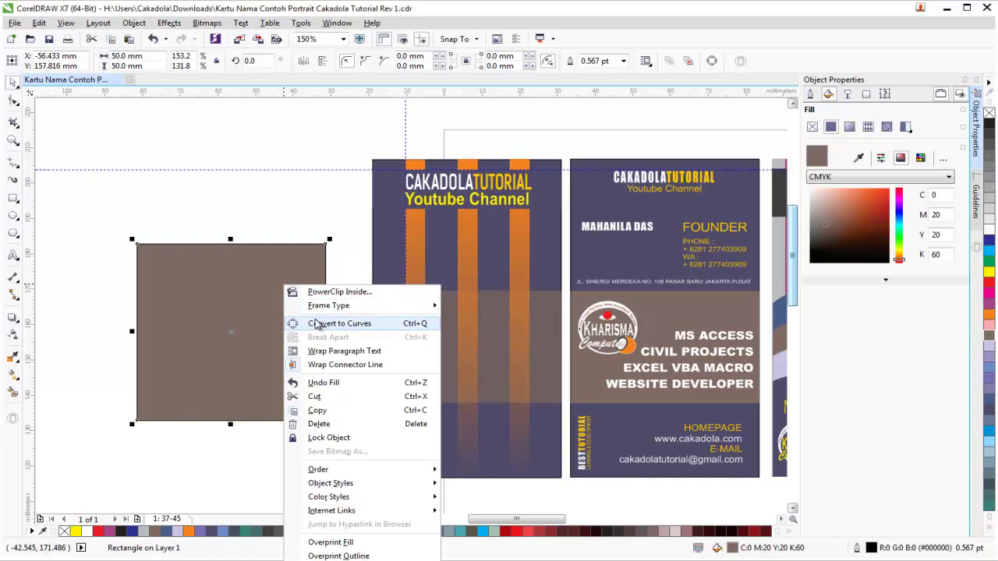
left_click(317, 325)
left_click(234, 225)
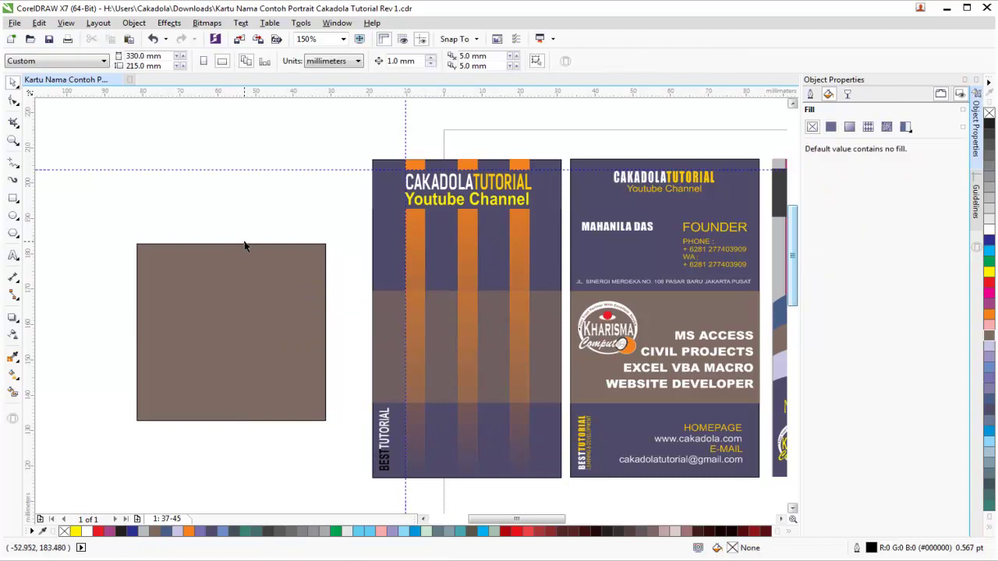
left_click(244, 249)
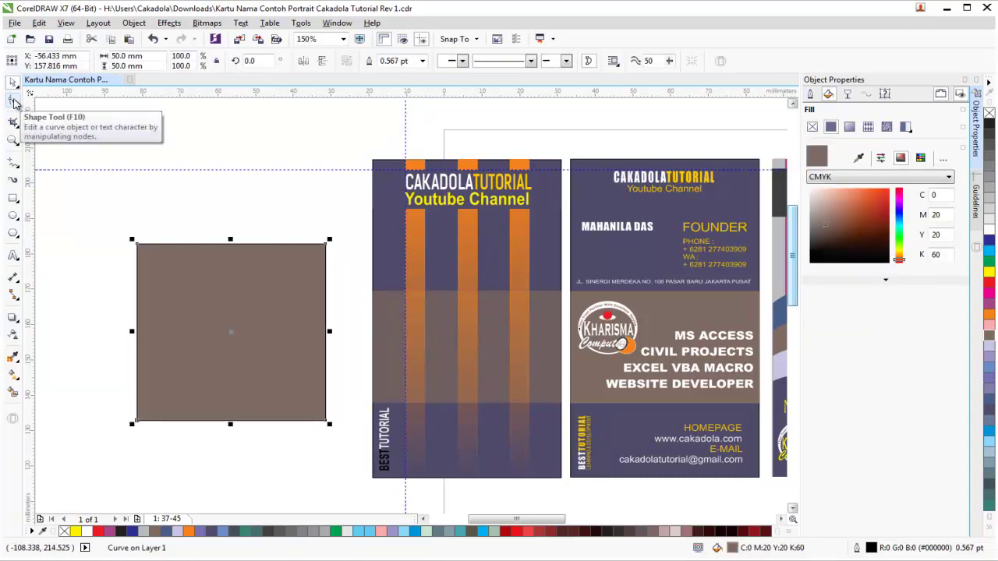
Step: Add nodes along the brown square's upper edge and lower them with the upper-right corner into a downward slope
left_click(14, 102)
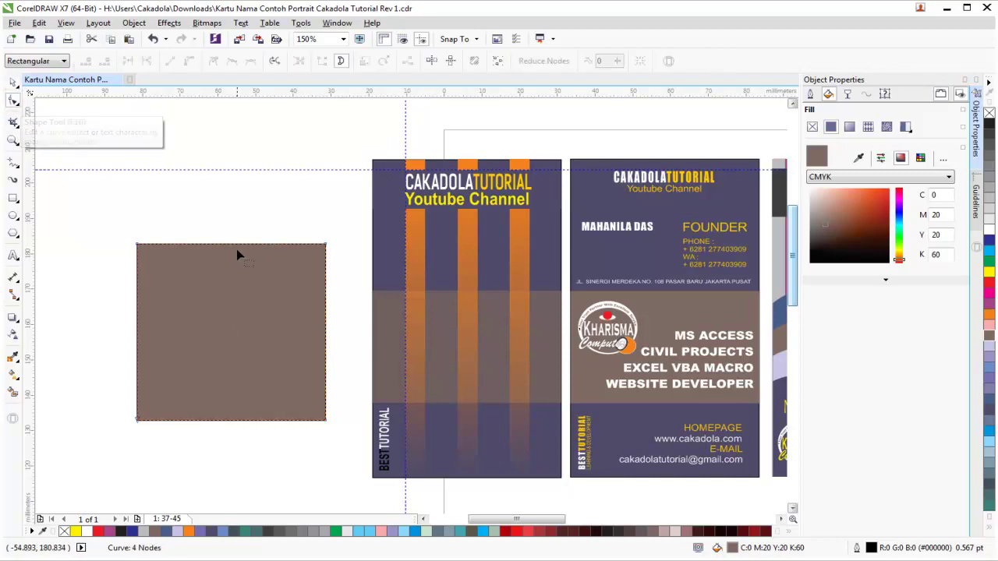
double_click(231, 245)
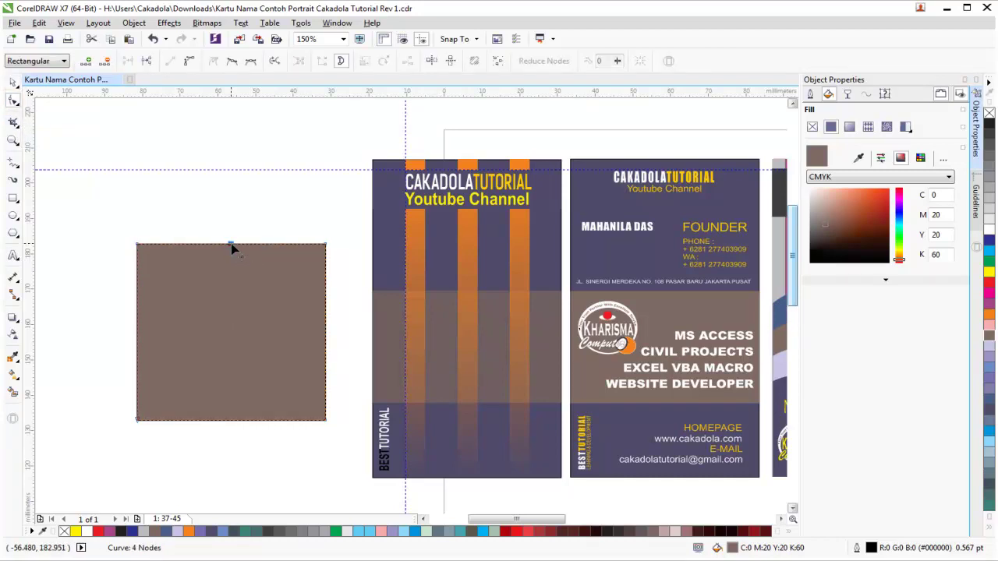
double_click(285, 244)
left_click(177, 244)
left_click_drag(231, 245, 230, 267)
left_click_drag(285, 245, 288, 311)
left_click(326, 246)
left_click_drag(326, 245, 326, 347)
Step: Add a node on the slope's leftmost segment, raise it to the upper-left corner's level, and convert the sloping segments to curves
double_click(177, 246)
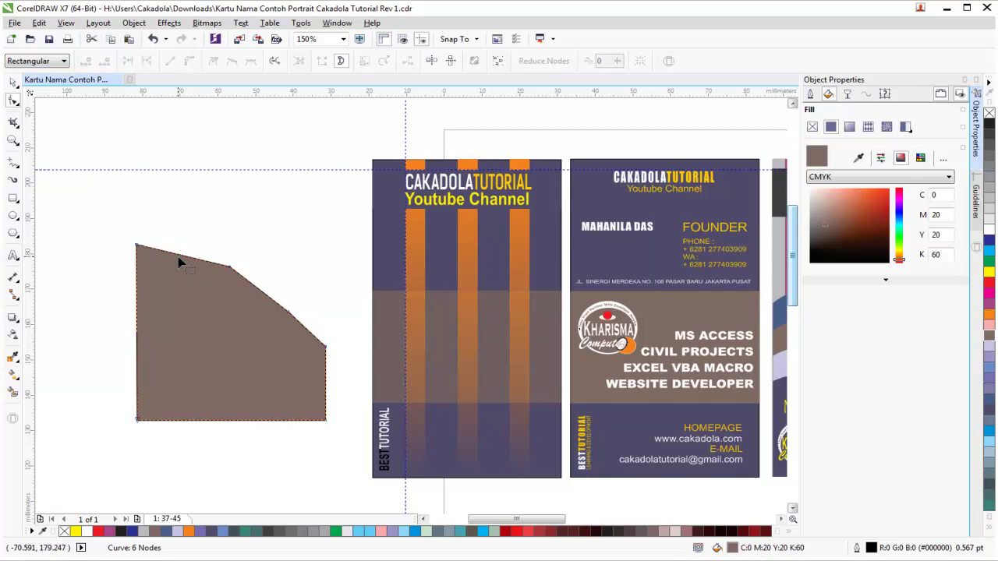
double_click(178, 256)
left_click_drag(178, 257, 178, 246)
right_click(178, 248)
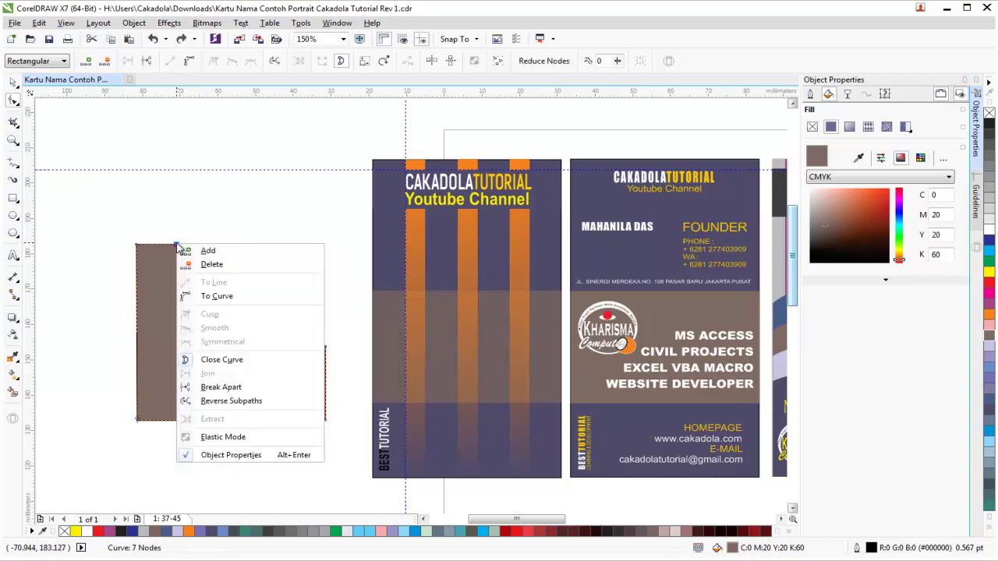
left_click(217, 296)
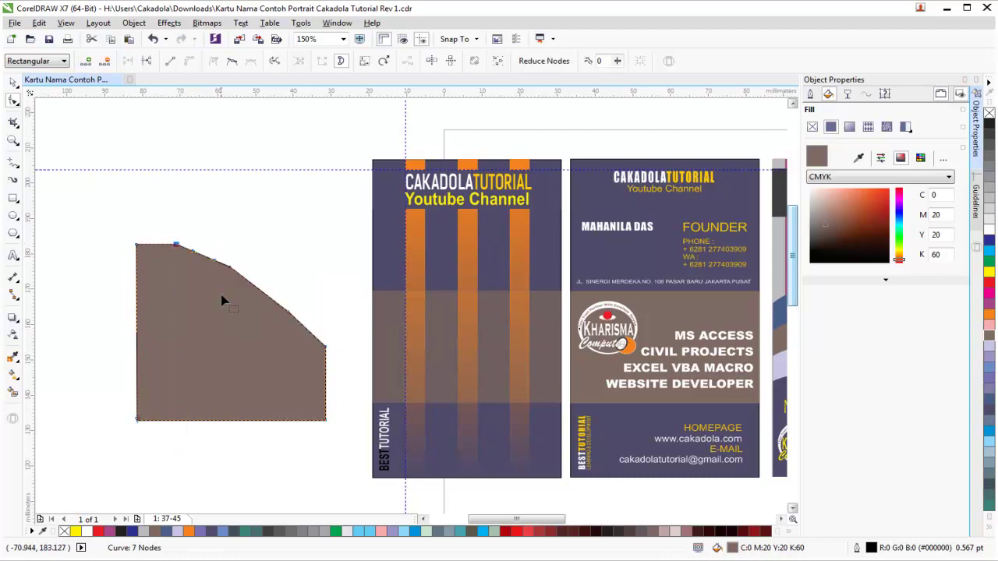
right_click(230, 270)
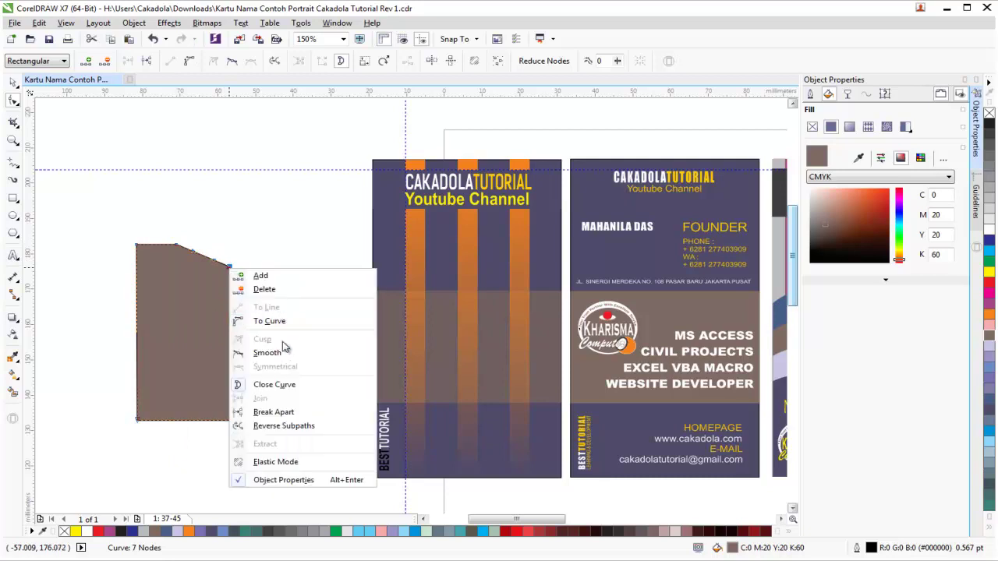
left_click(281, 320)
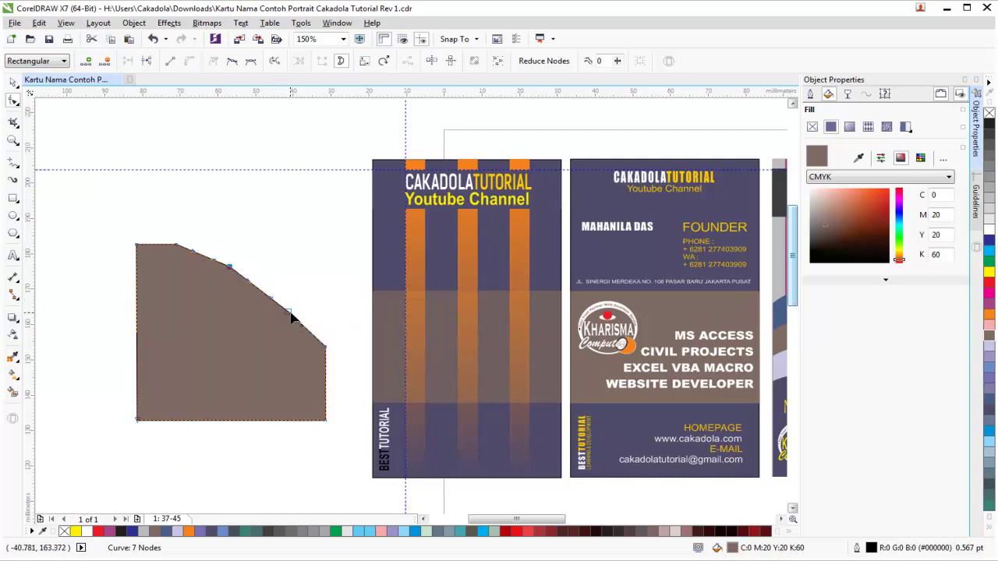
right_click(291, 315)
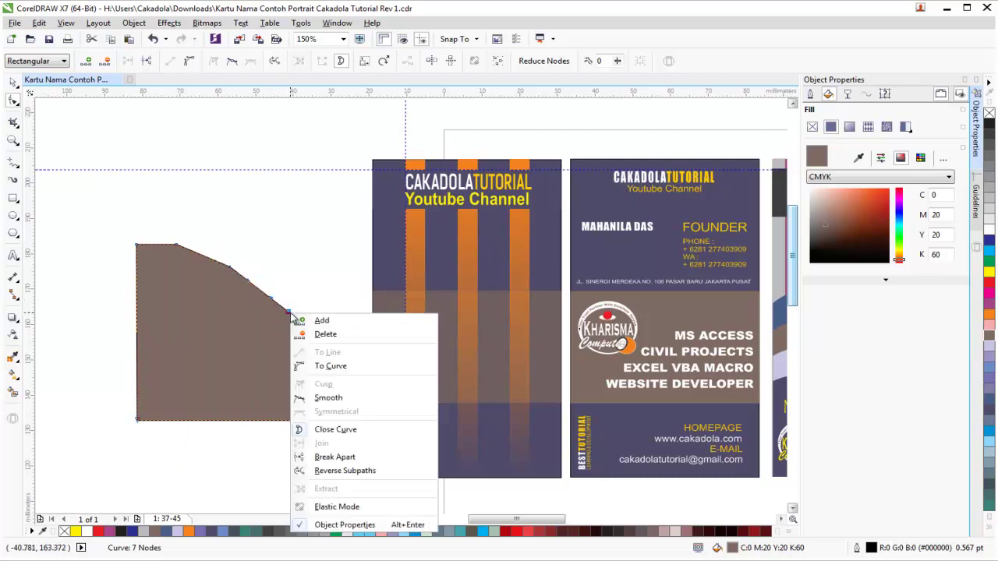
left_click(347, 367)
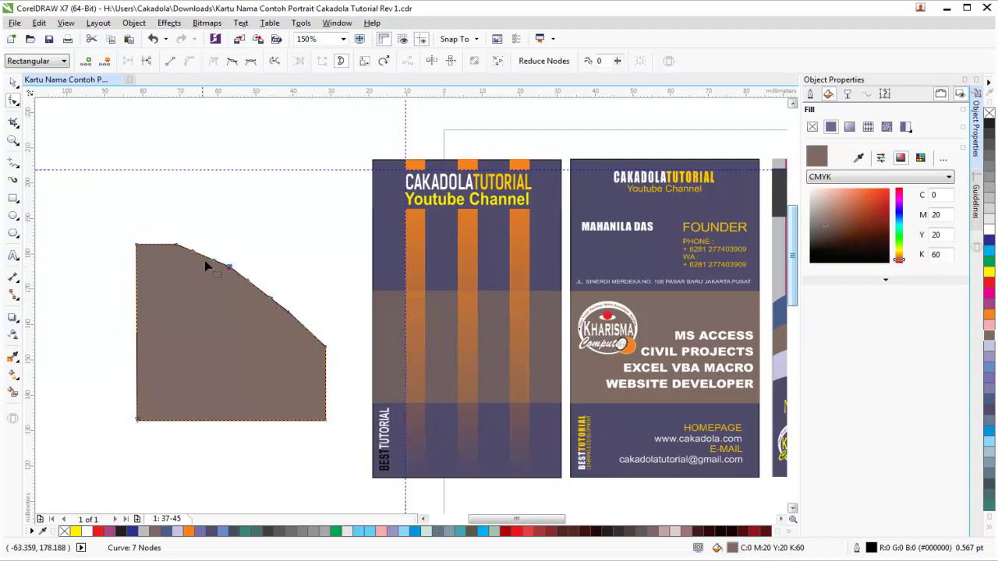
Step: Delete the three intermediate nodes on the sloping edge so it becomes one smooth arc, leaving the shape selected
double_click(178, 246)
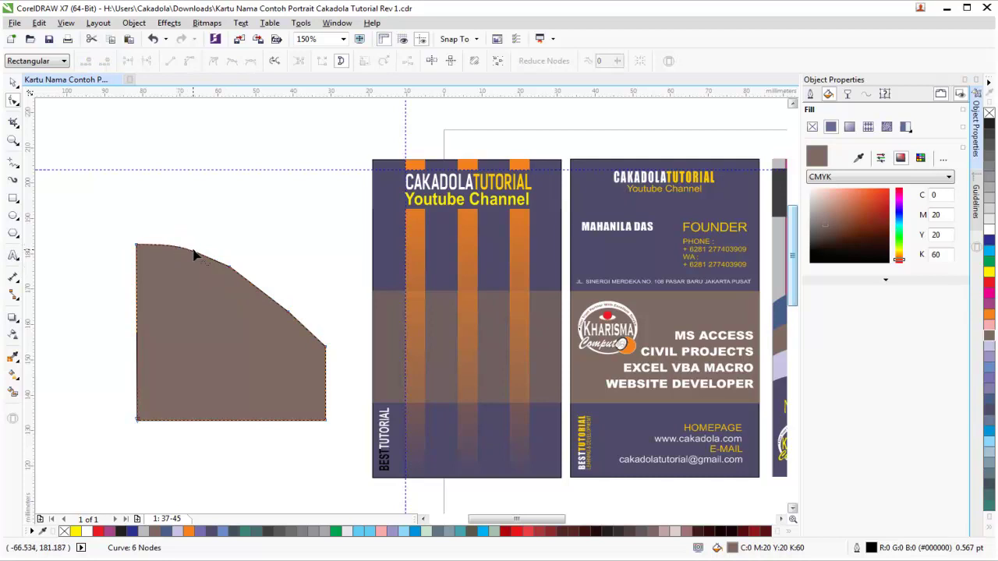
double_click(228, 267)
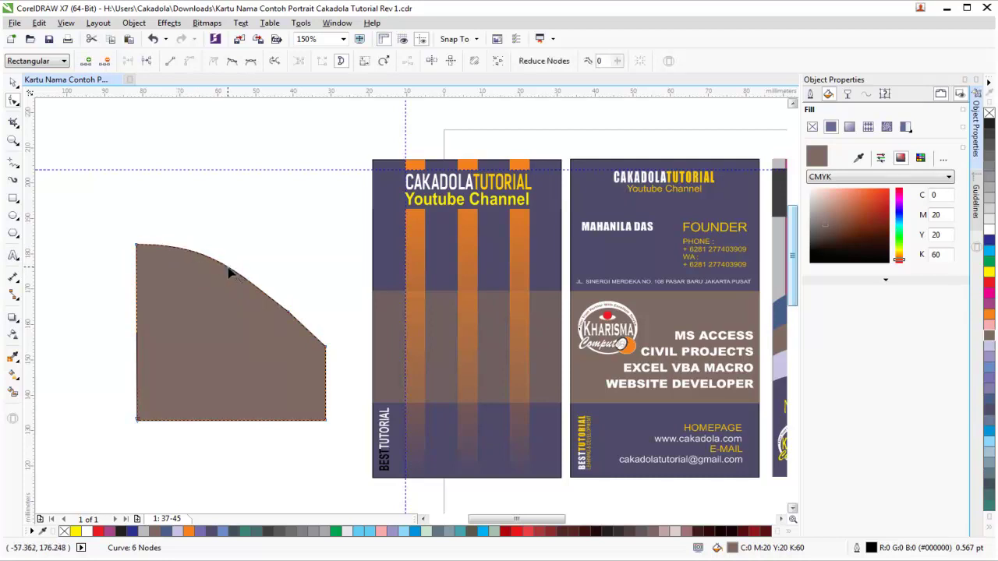
double_click(290, 315)
left_click(14, 81)
left_click(127, 196)
left_click(259, 307)
Step: Reshape the brown shape's arc into a wave by bending its left part down and adding a raised node mid-edge
scroll(258, 307, "up", 2)
scroll(259, 307, "down", 2)
scroll(271, 290, "down", 2)
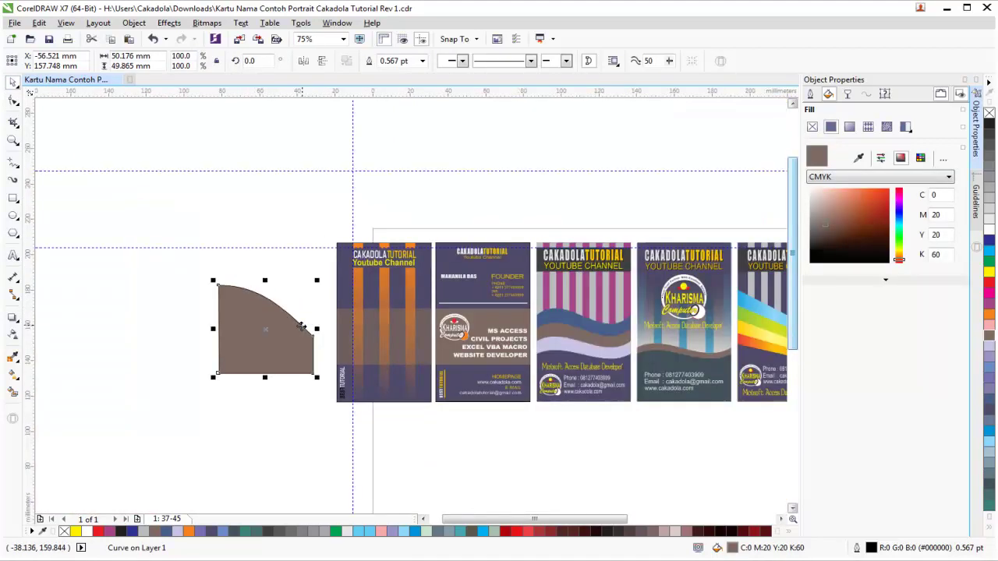
left_click(254, 379)
left_click(263, 318)
left_click(16, 103)
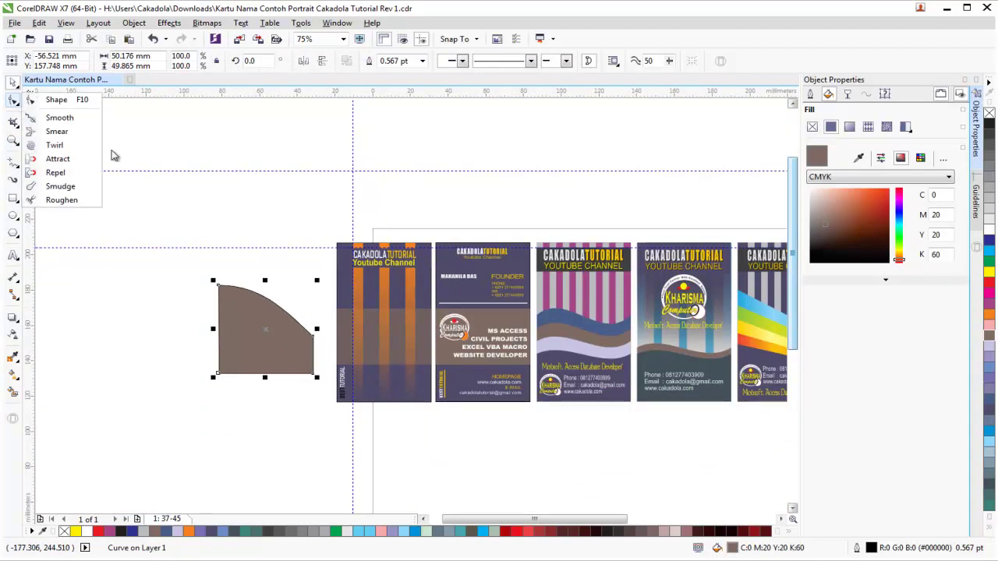
left_click(54, 101)
scroll(253, 303, "up", 2)
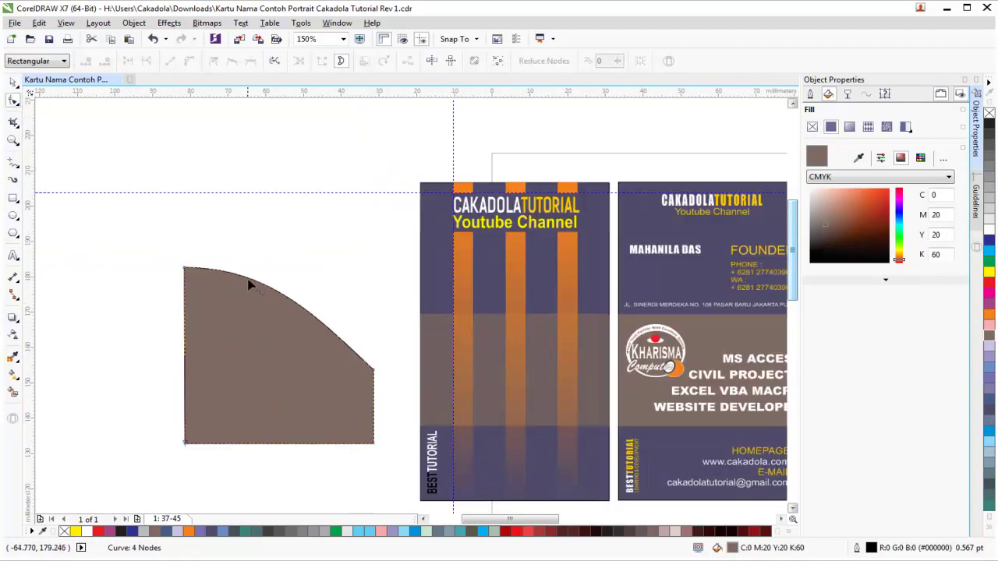
left_click(244, 278)
left_click_drag(243, 276, 216, 309)
double_click(281, 320)
left_click_drag(316, 318, 282, 294)
Step: Round the wave's right end with its curve handle and lower the wave's middle node by about 6 mm
double_click(373, 372)
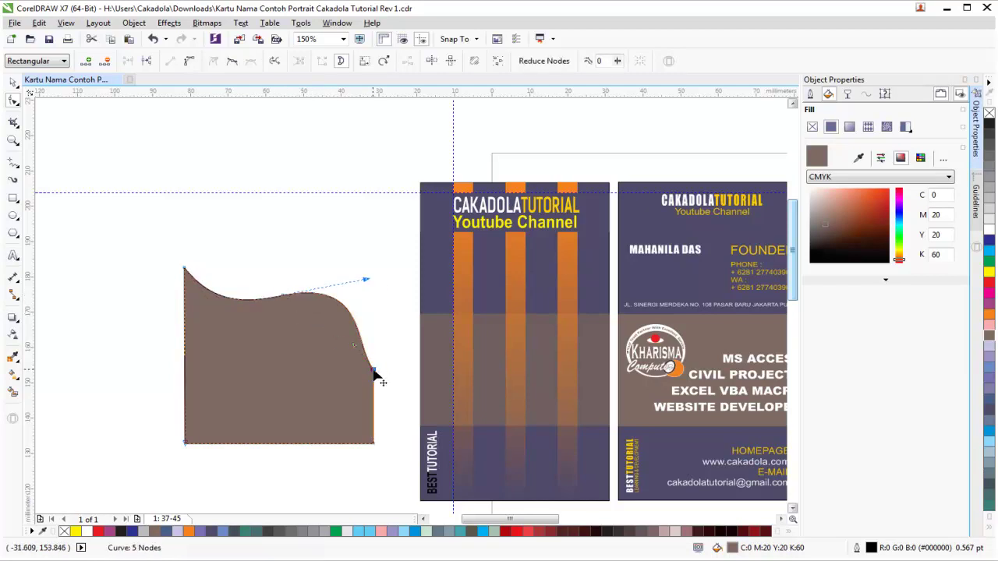
key("ctrl+z")
left_click(373, 371)
left_click_drag(358, 350, 331, 304)
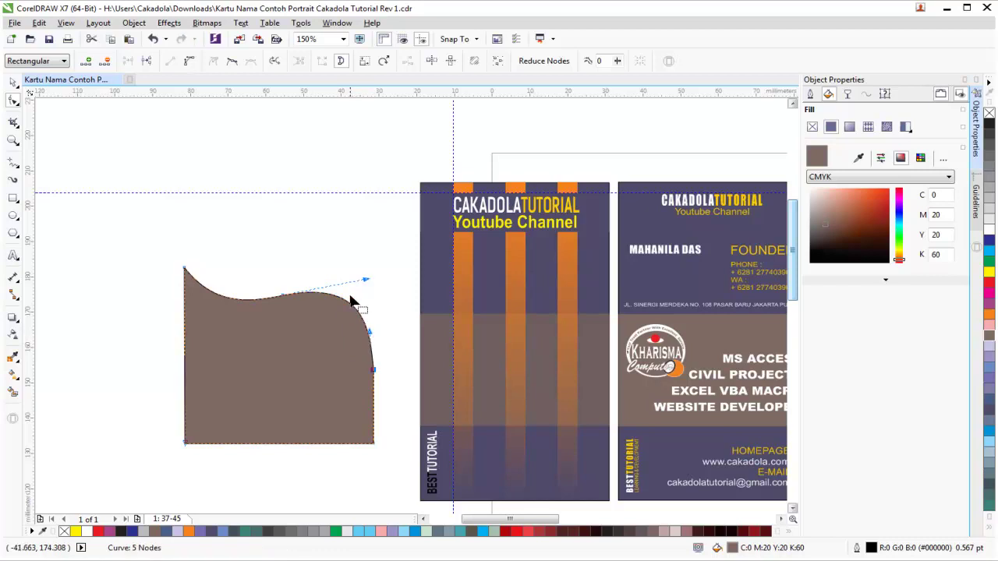
left_click(275, 296)
left_click_drag(250, 309, 270, 316)
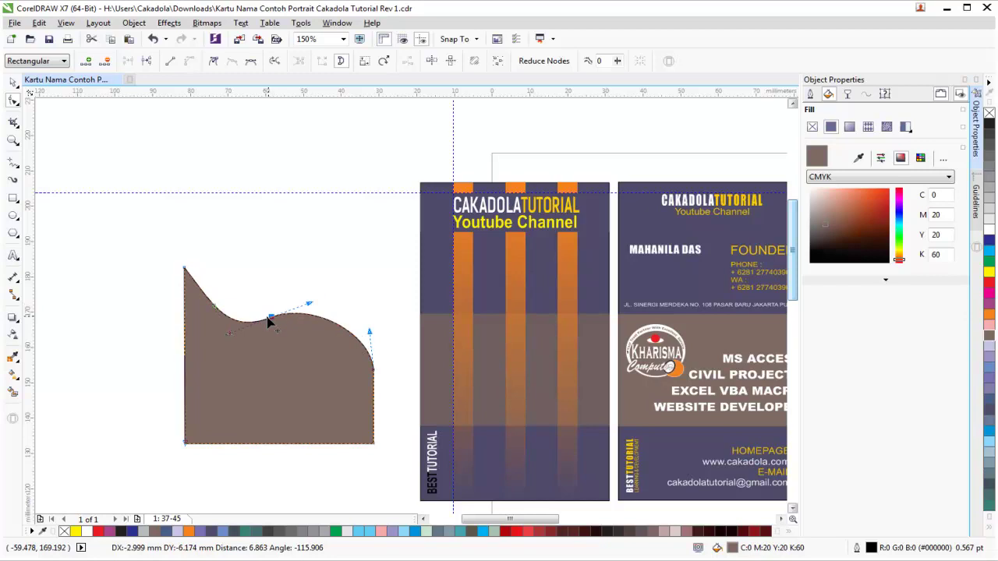
Step: Remove the outline from the brown wave shape by setting its outline width to None
left_click(13, 84)
left_click(309, 398)
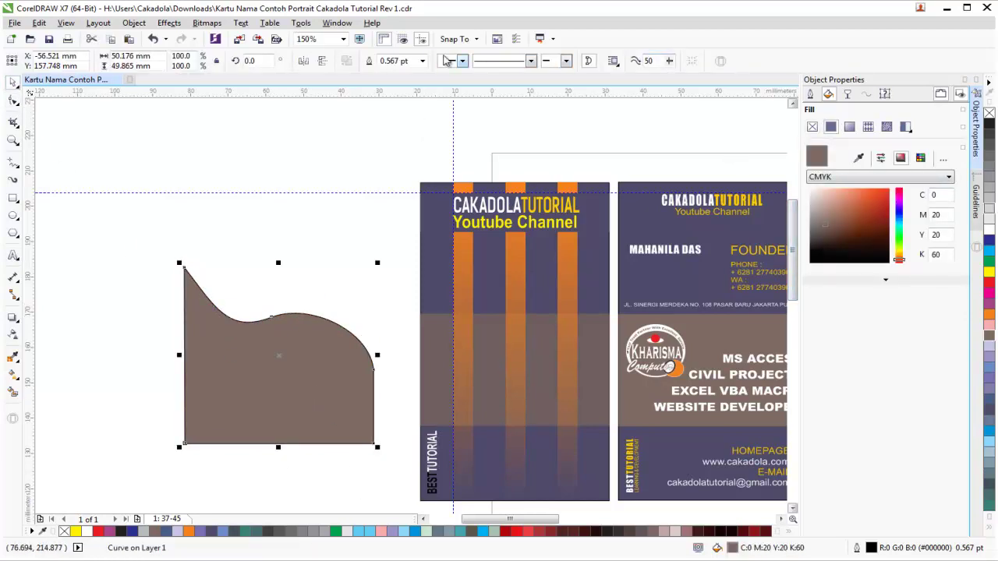
left_click(422, 61)
left_click(394, 75)
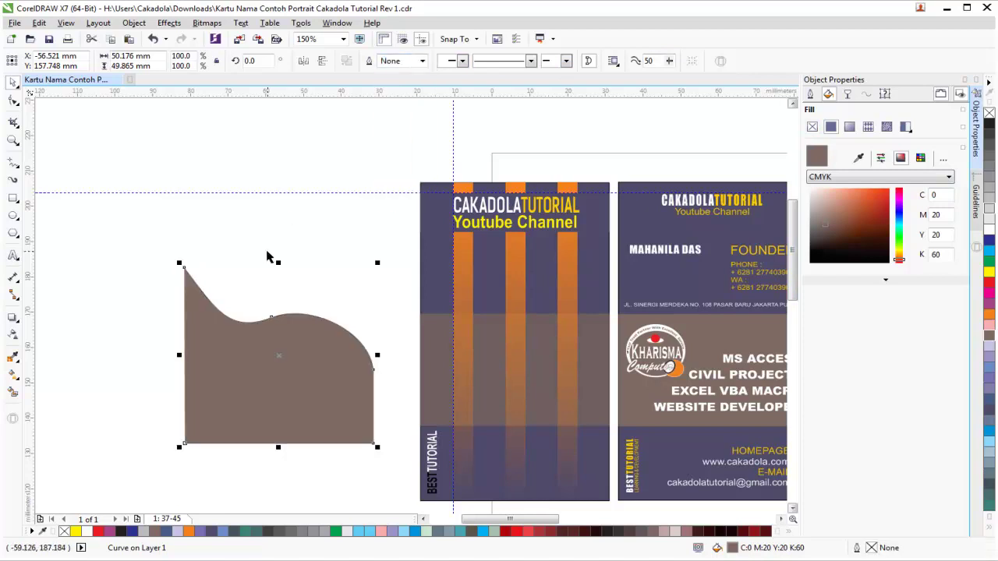
Step: Duplicate the brown wave about 10 mm lower and fill the copy with yellow C0 M0 Y100 K0
left_click(324, 301)
scroll(324, 301, "down", 2)
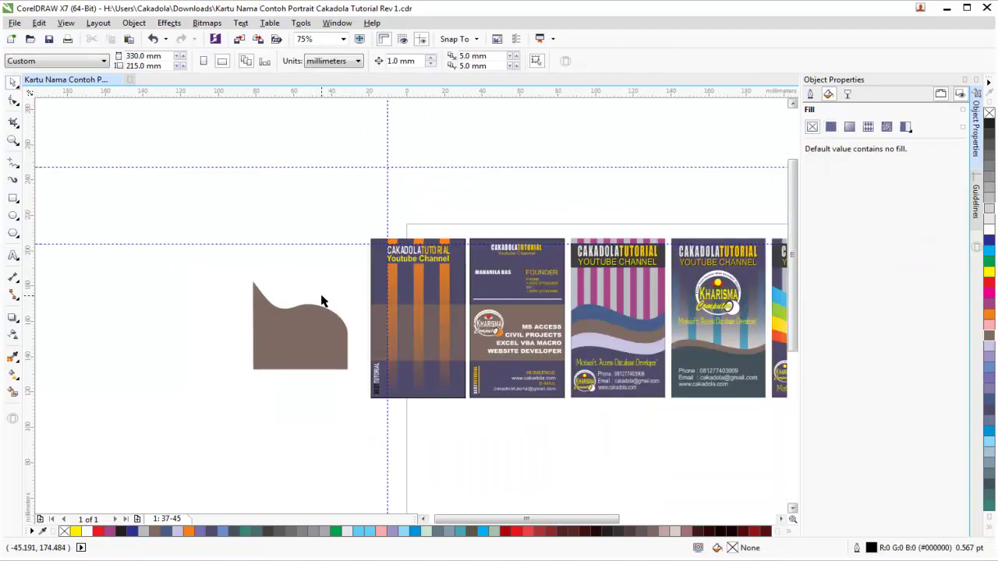
left_click(330, 337)
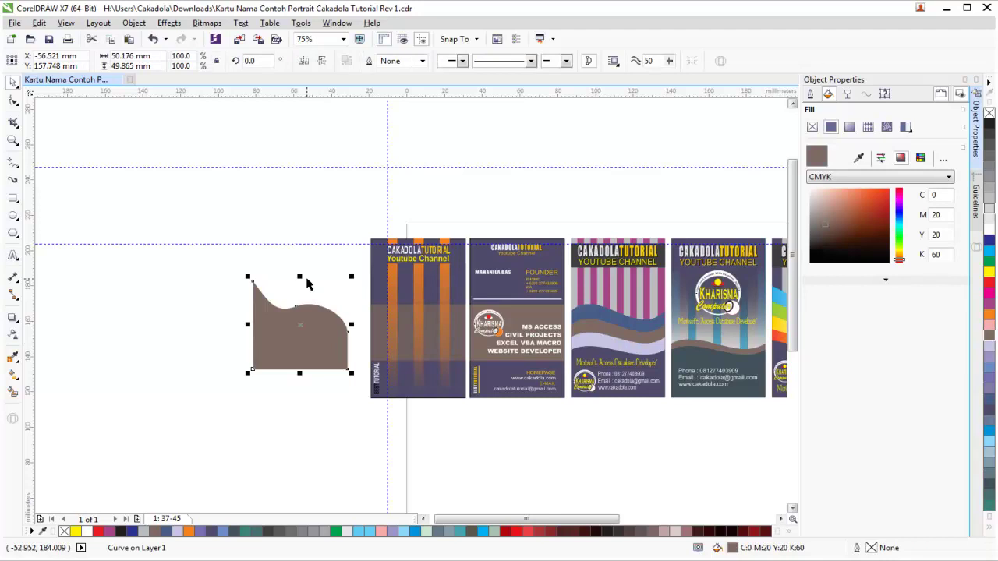
left_click_drag(295, 329, 294, 347)
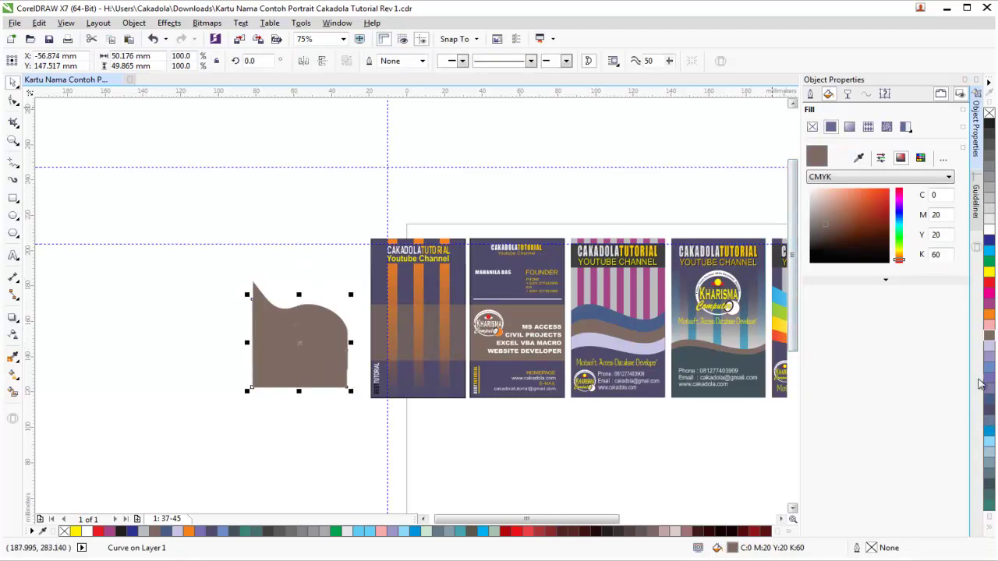
left_click(989, 271)
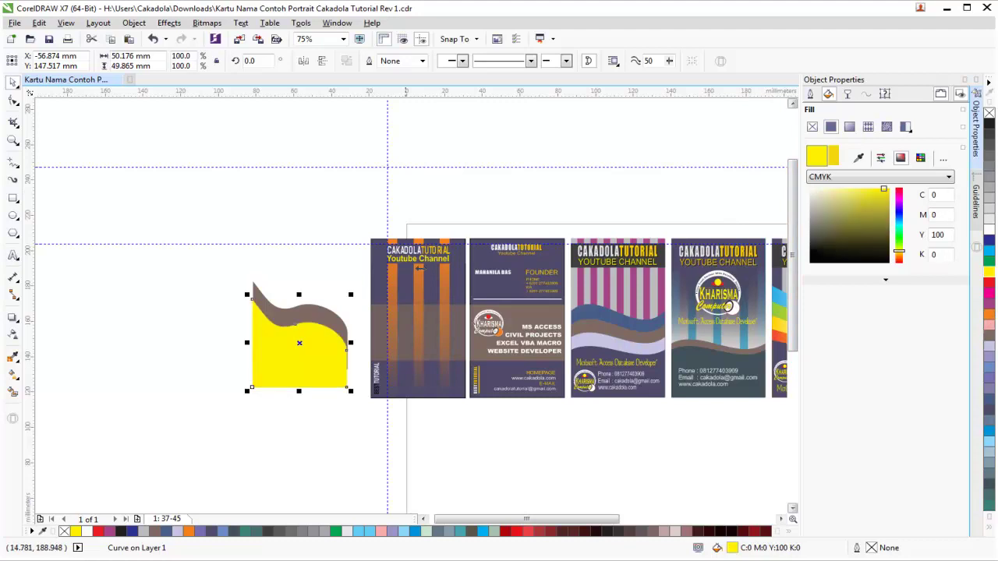
Step: Align the brown and yellow wave shapes by their left edges
key("Escape")
scroll(287, 341, "up", 2)
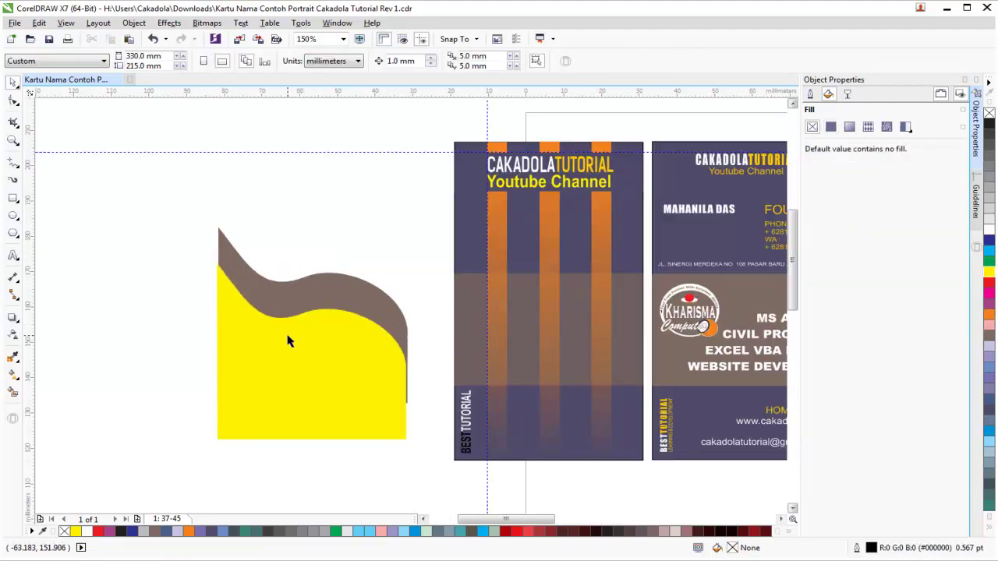
left_click_drag(177, 205, 425, 488)
left_click(639, 66)
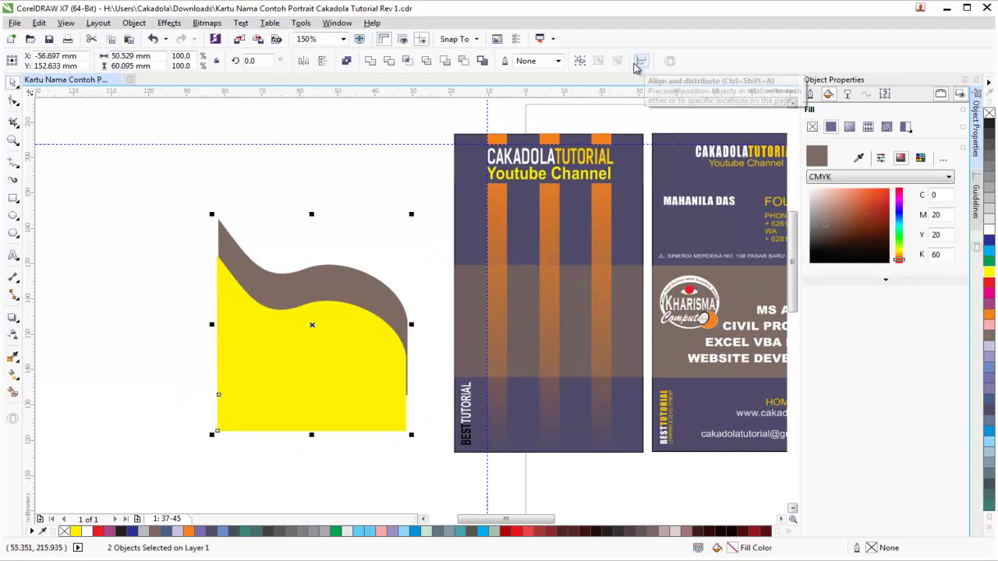
left_click(290, 148)
left_click_drag(146, 170, 429, 463)
left_click(640, 62)
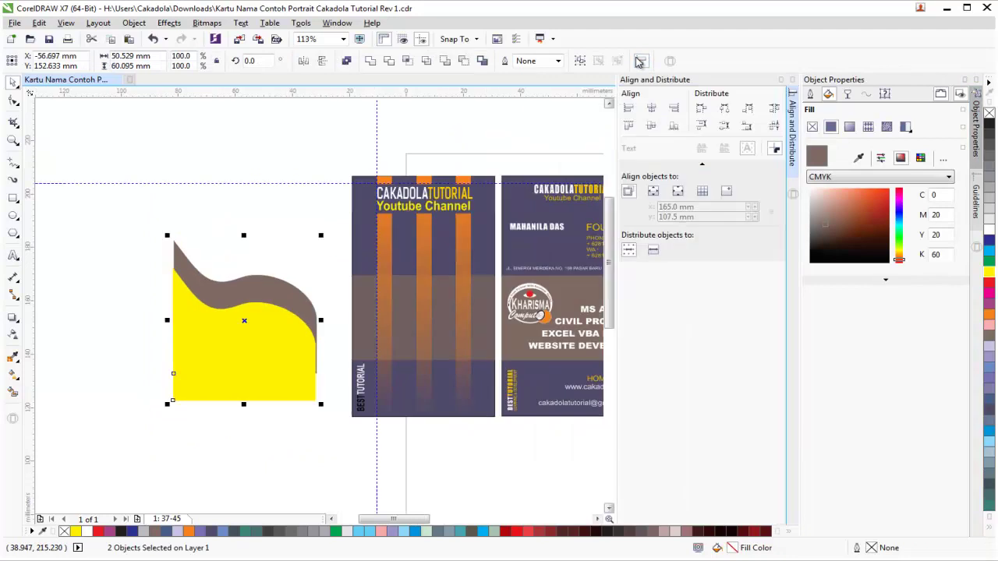
left_click(629, 110)
left_click(250, 187)
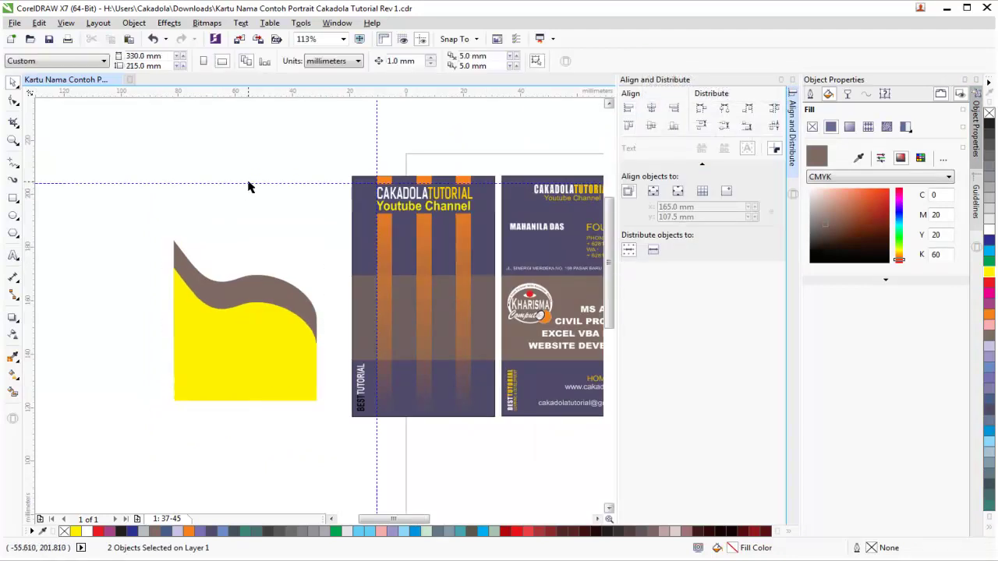
Step: Move the yellow wave up to Y 150.217 mm so a narrower brown band remains above it
left_click(249, 332)
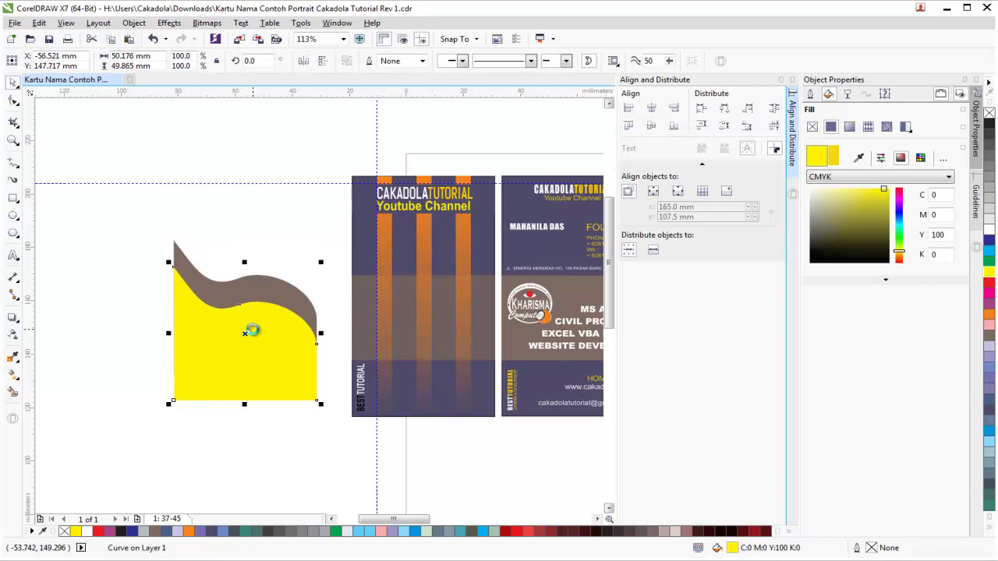
left_click_drag(252, 331, 253, 329)
left_click_drag(252, 330, 251, 329)
key("Escape")
Step: Duplicate the yellow wave down to about Y 141.6 mm and fill the copy with dark red
left_click(223, 328)
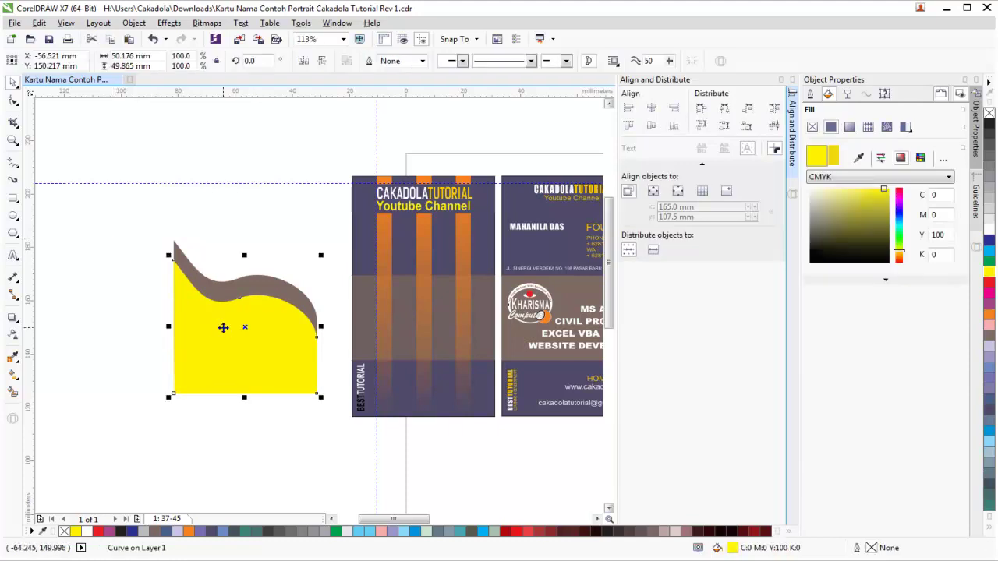
left_click_drag(223, 327, 221, 350)
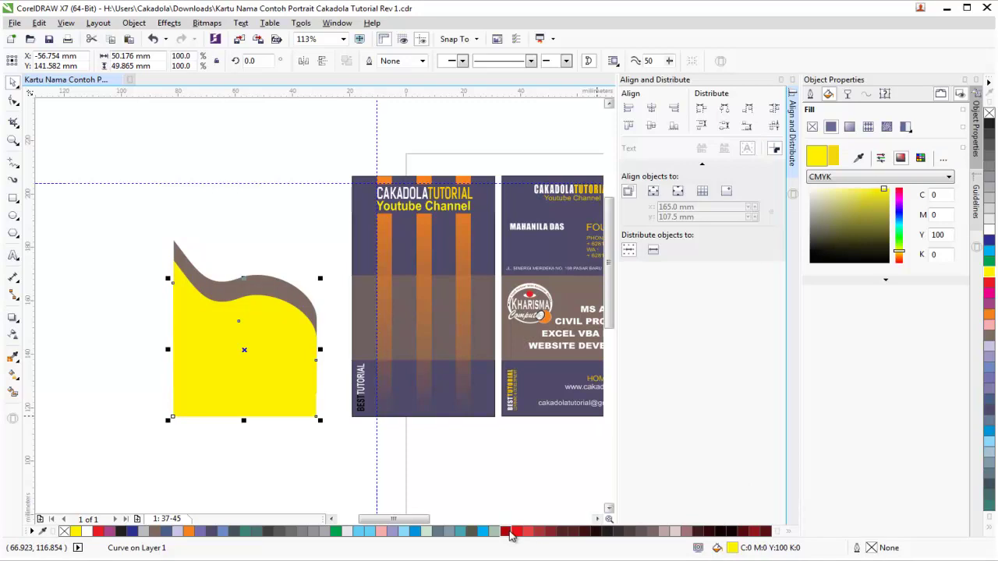
left_click(511, 533)
Step: Align the brown, yellow and red wave shapes by their right edges
left_click(320, 481)
left_click_drag(140, 218, 342, 456)
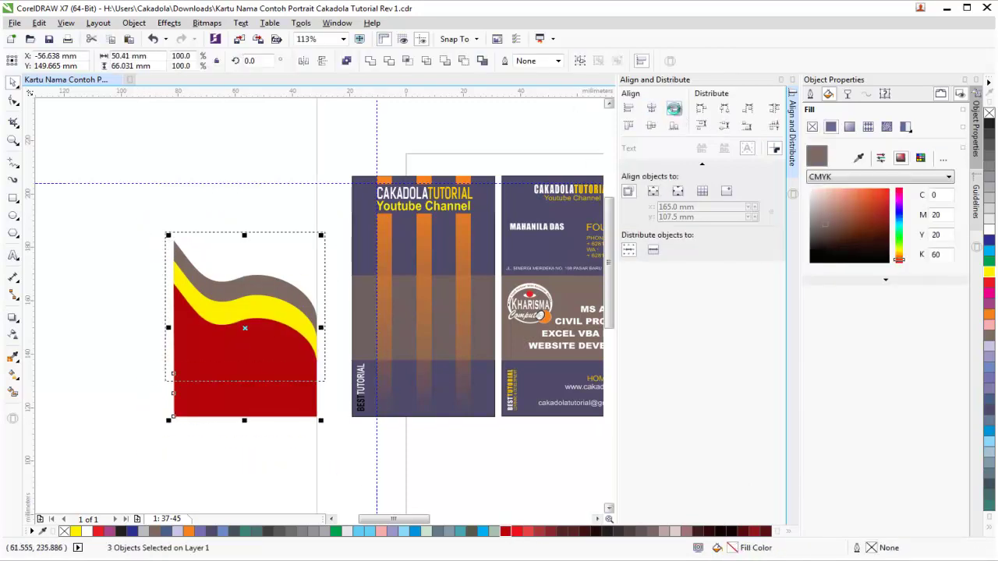
left_click(263, 436)
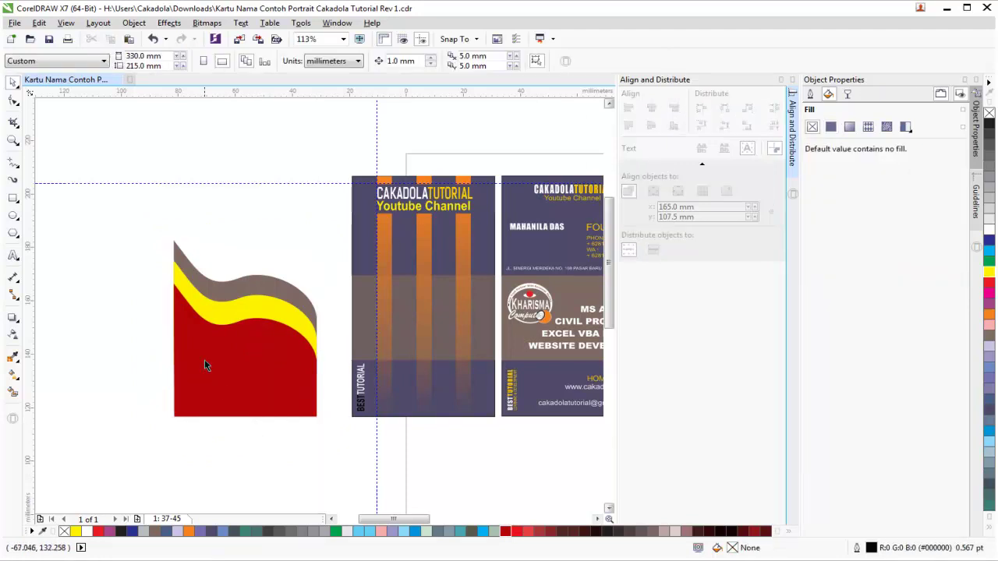
left_click(222, 413)
left_click(145, 379)
Step: Group the three wave shapes and move the group onto the lower part of the new card
left_click_drag(128, 211, 346, 457)
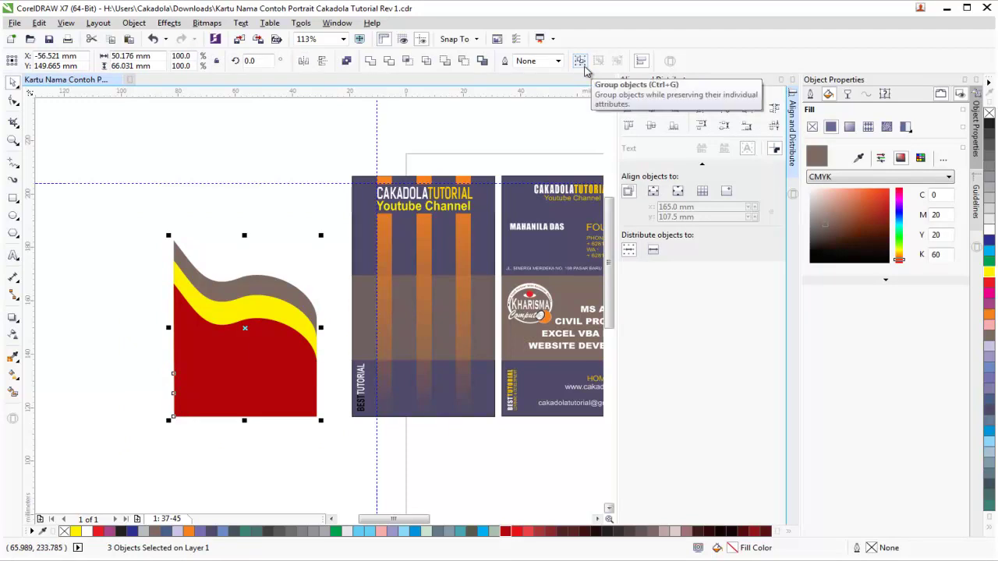
left_click(582, 62)
left_click_drag(250, 327, 424, 335)
Step: Fine-position the wave group so it sits flush with the new card's lower edge and sides
scroll(399, 398, "up", 5)
scroll(399, 399, "down", 4)
scroll(405, 470, "up", 4)
scroll(307, 368, "up", 2)
left_click_drag(306, 368, 305, 381)
left_click(318, 416)
Step: Bring the vertical BESTTUTORIAL text and its subtitle in front of the wave group on the new card
scroll(318, 416, "down", 7)
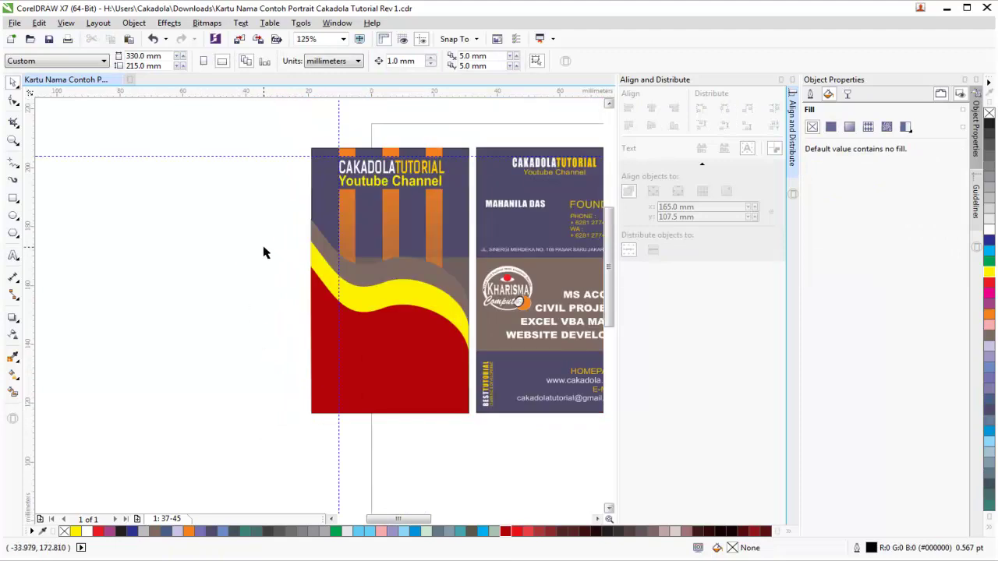
left_click_drag(252, 277, 478, 448)
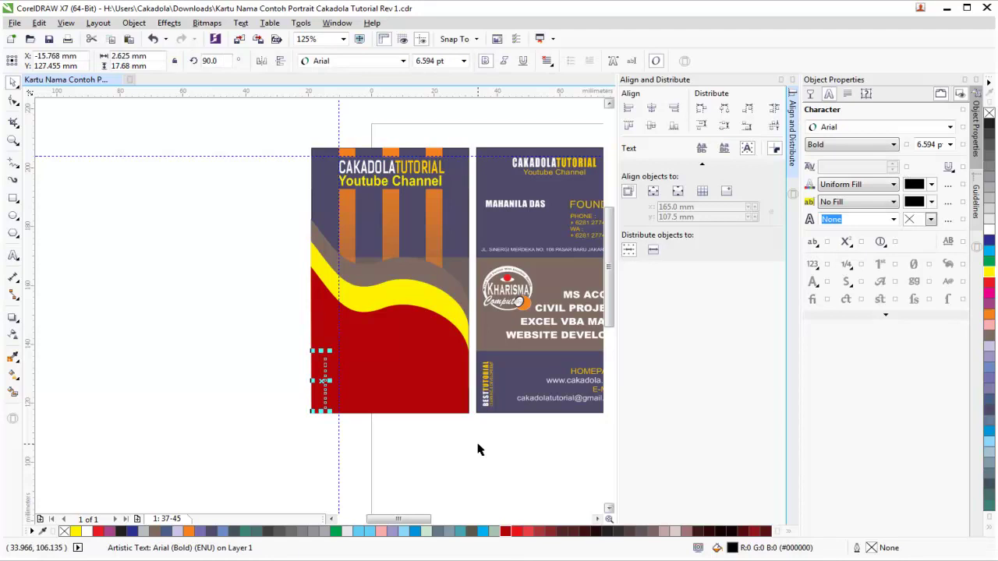
left_click(478, 450)
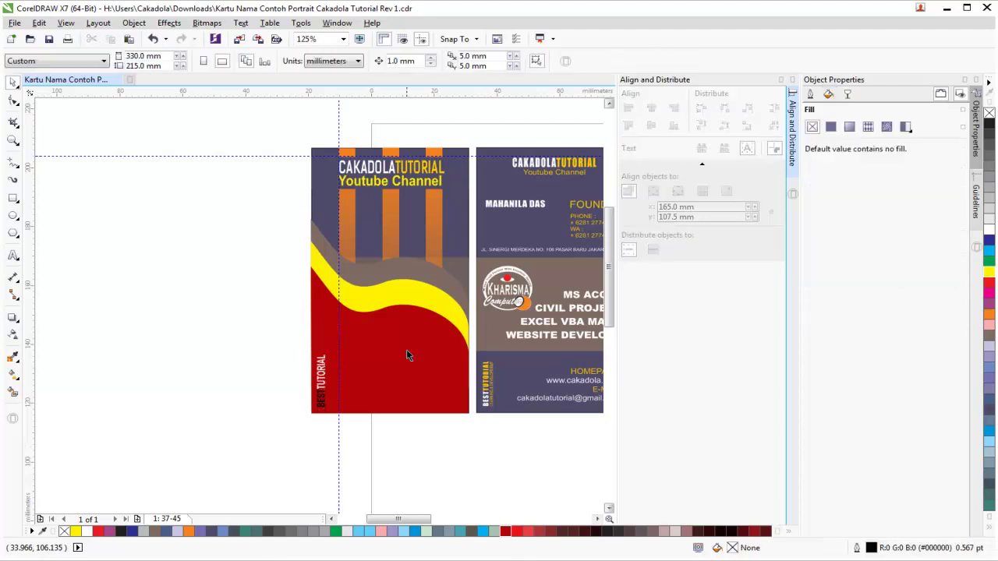
Step: Shorten the wave group to about 53 mm high from its upper side and narrow it to about 50.1 mm to meet the card's edge
left_click(316, 255)
left_click_drag(393, 216, 392, 252)
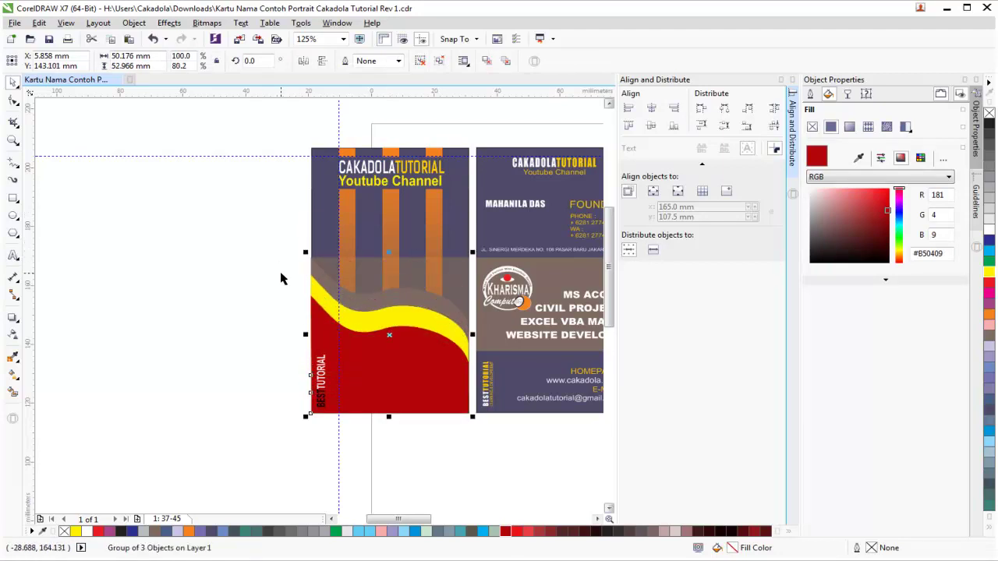
scroll(282, 279, "up", 5)
scroll(353, 356, "down", 2)
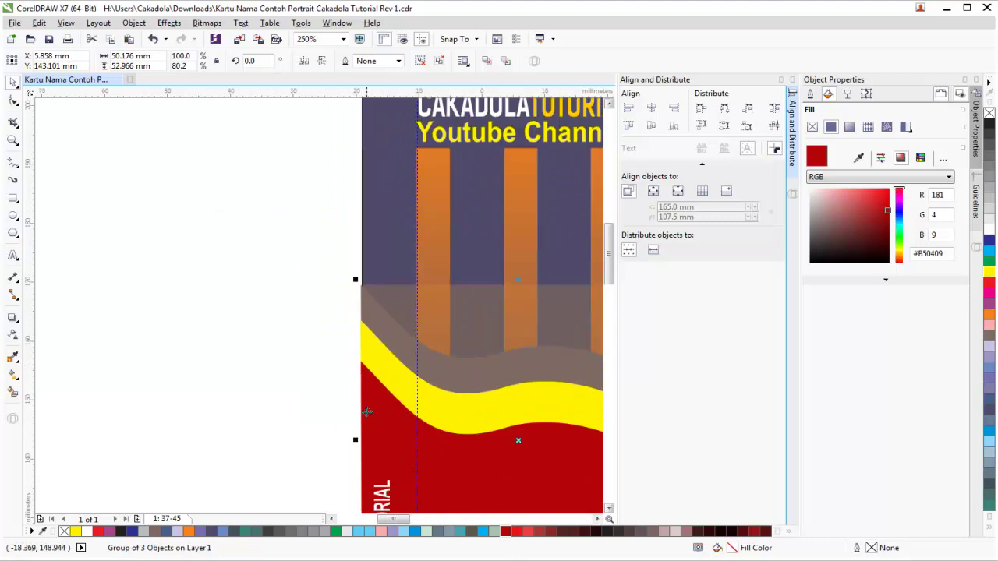
left_click_drag(355, 441, 356, 440)
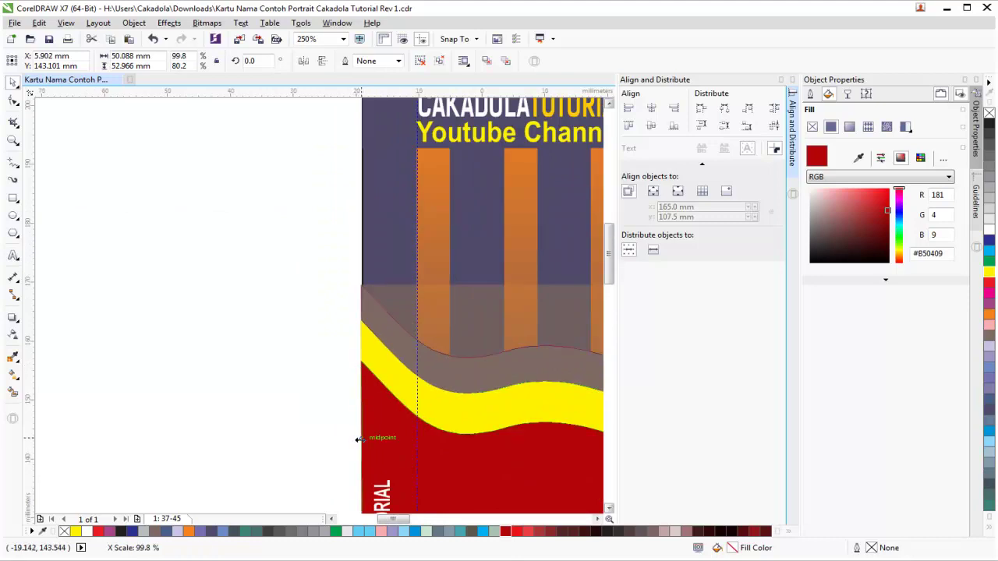
left_click(328, 430)
Step: Delete the brown rectangle behind the waves on the new card
scroll(328, 431, "down", 2)
scroll(448, 441, "down", 2)
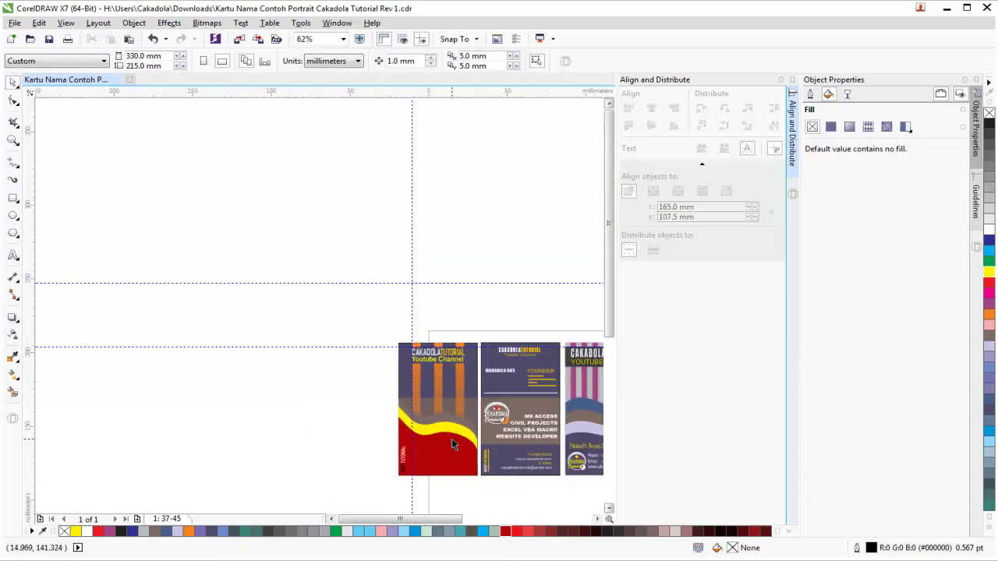
left_click_drag(450, 528, 469, 527)
scroll(283, 449, "up", 2)
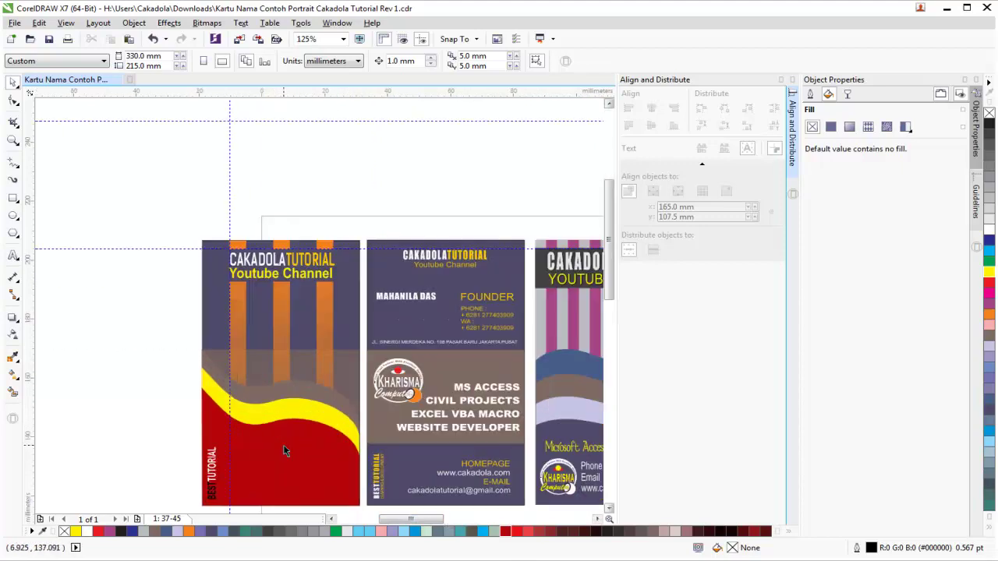
left_click(297, 360)
left_click_drag(296, 360, 299, 426)
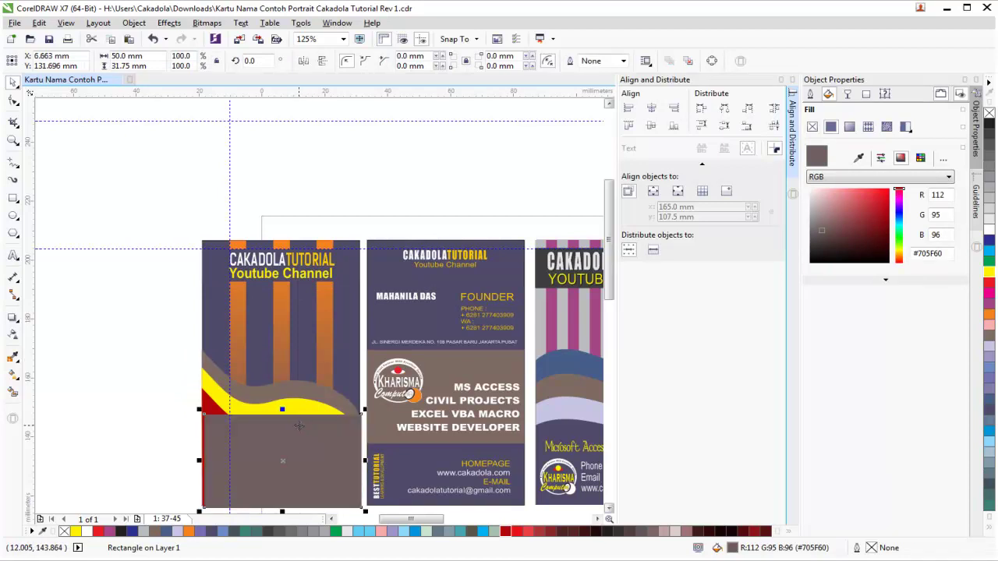
key("Escape")
left_click(304, 468)
key("Delete")
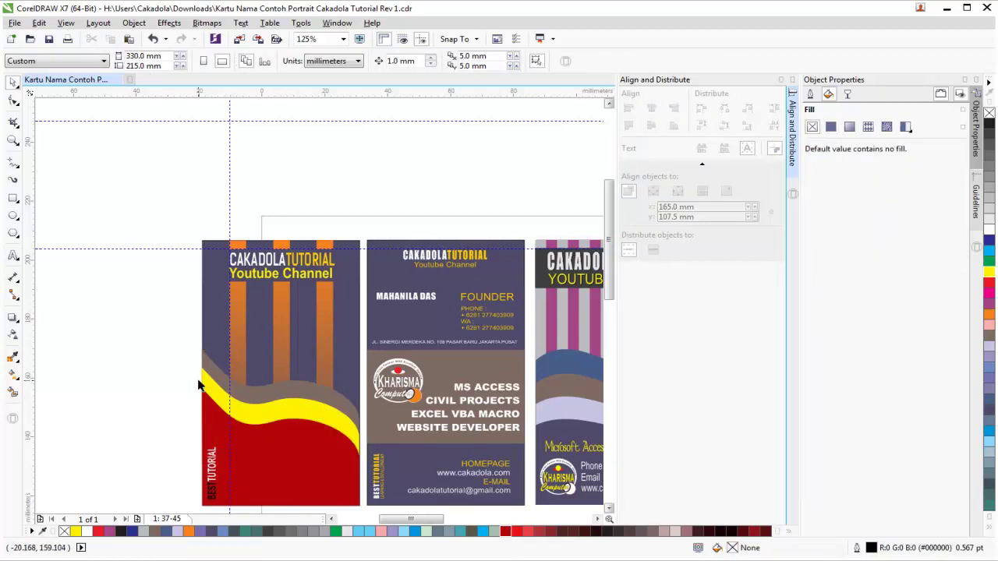
Step: Copy the Kharisma logo, the Microsoft Access Database Developer line and the contact details from the magenta-striped card onto the new card
scroll(199, 379, "down", 2)
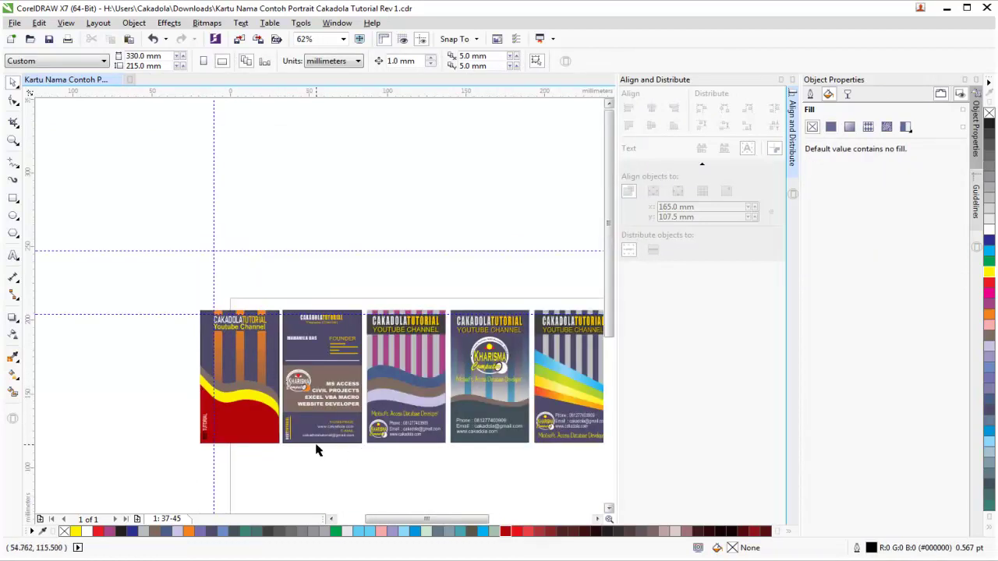
scroll(316, 449, "up", 2)
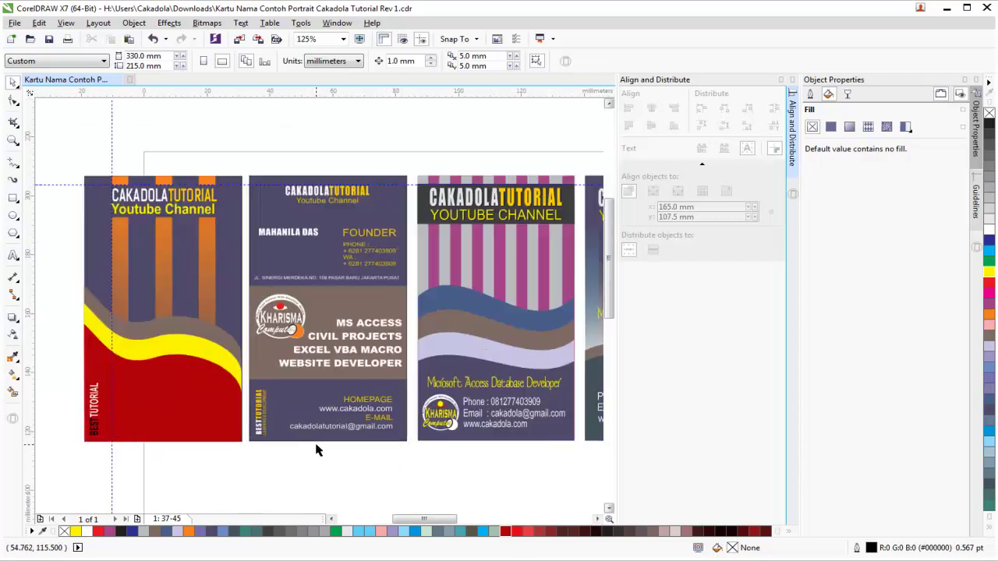
mouse_move(455, 520)
left_mouse_down()
mouse_move(437, 520)
mouse_move(451, 520)
left_mouse_up()
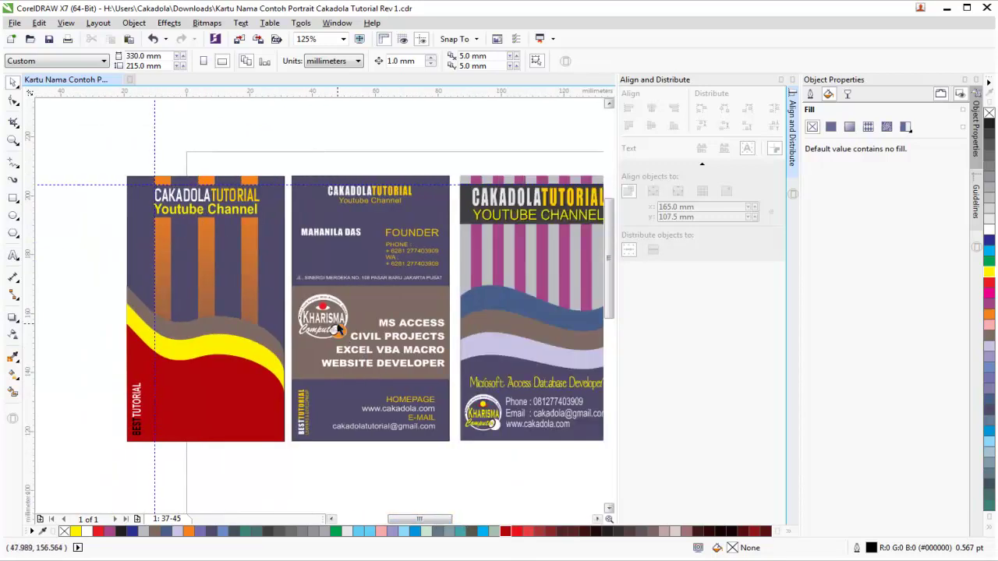
left_click(339, 320)
left_click(456, 481)
left_click(472, 421)
left_click(489, 477)
left_click_drag(451, 519, 462, 519)
left_click_drag(343, 464, 527, 372)
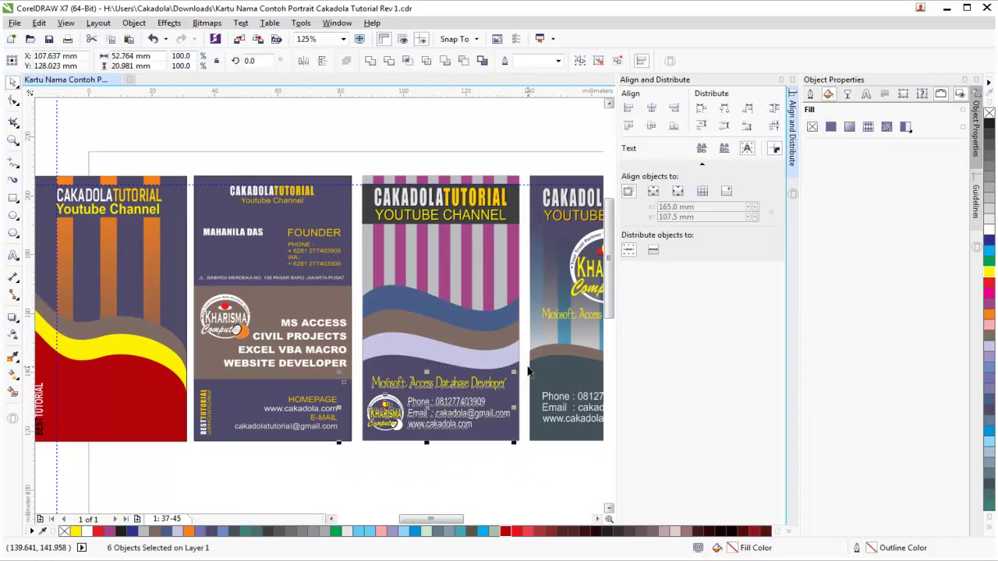
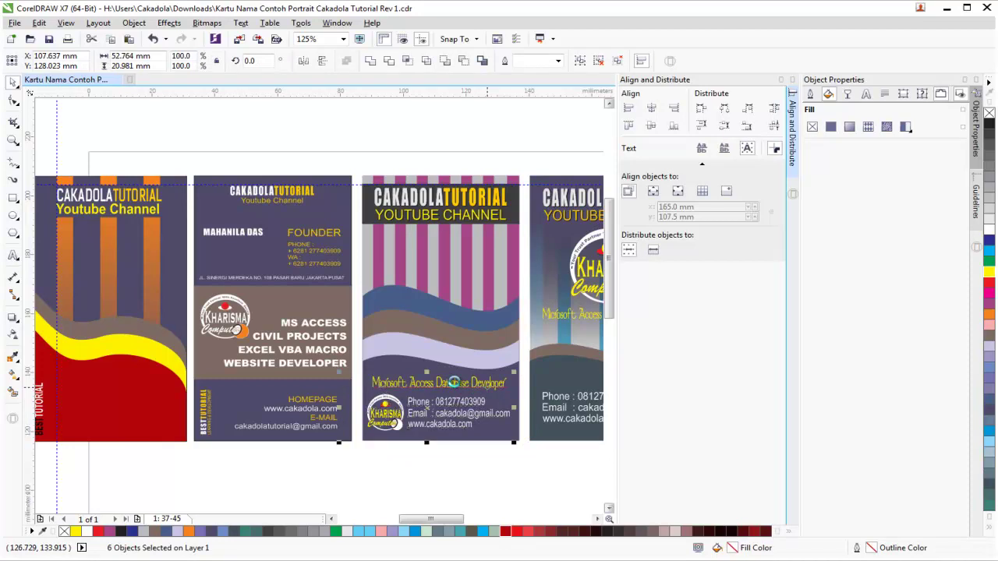
left_click_drag(454, 383, 422, 392)
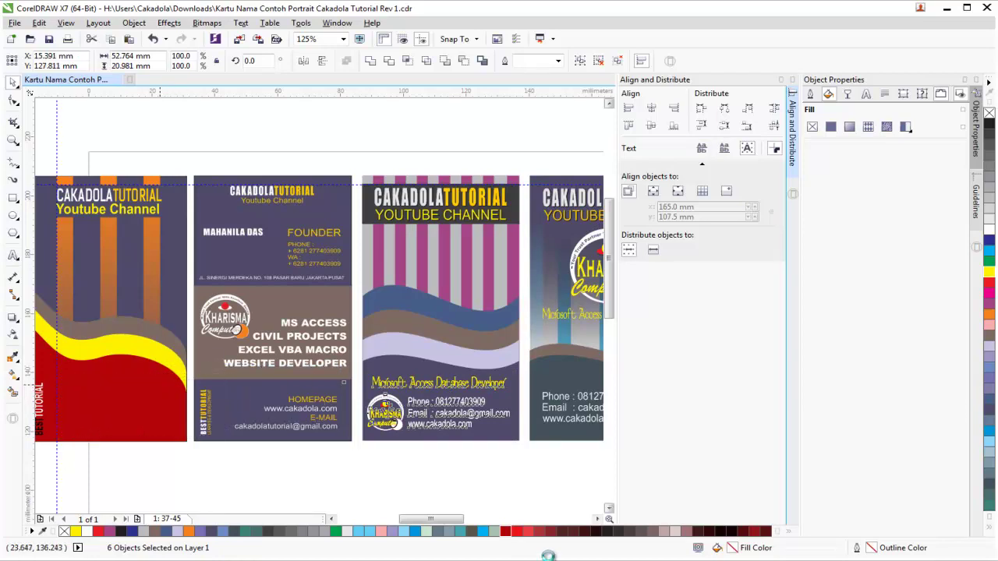
Step: Position the copied logo and contact block on the red area beside the vertical text and narrow it to fit inside the card
left_click_drag(440, 520, 401, 521)
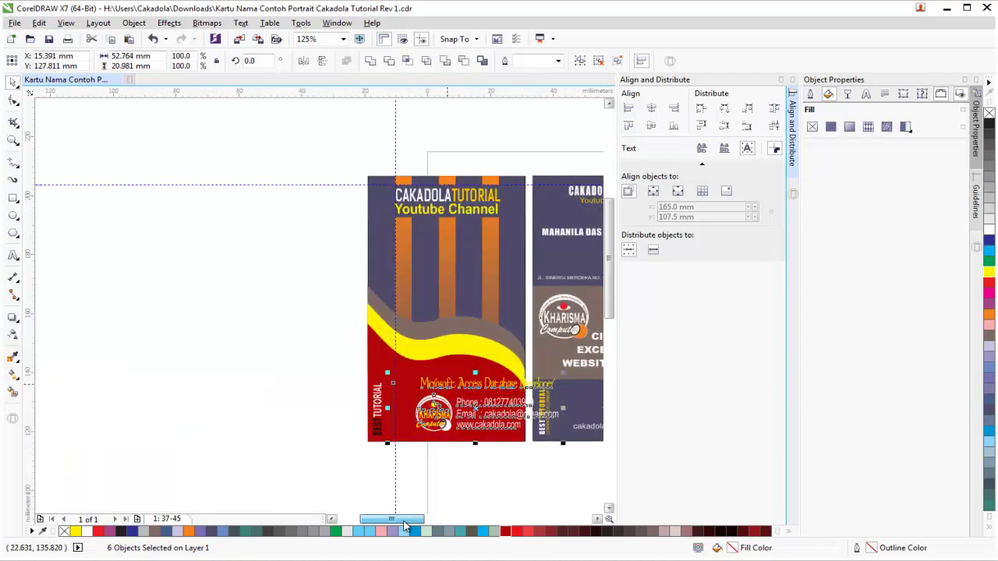
left_click_drag(448, 426, 430, 417)
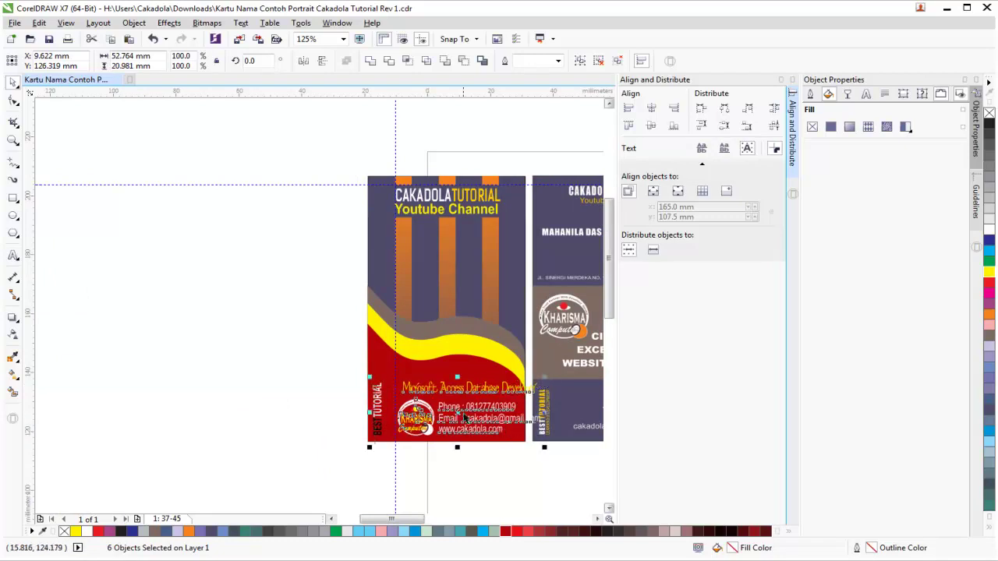
scroll(429, 417, "up", 1)
left_click_drag(388, 397, 354, 409)
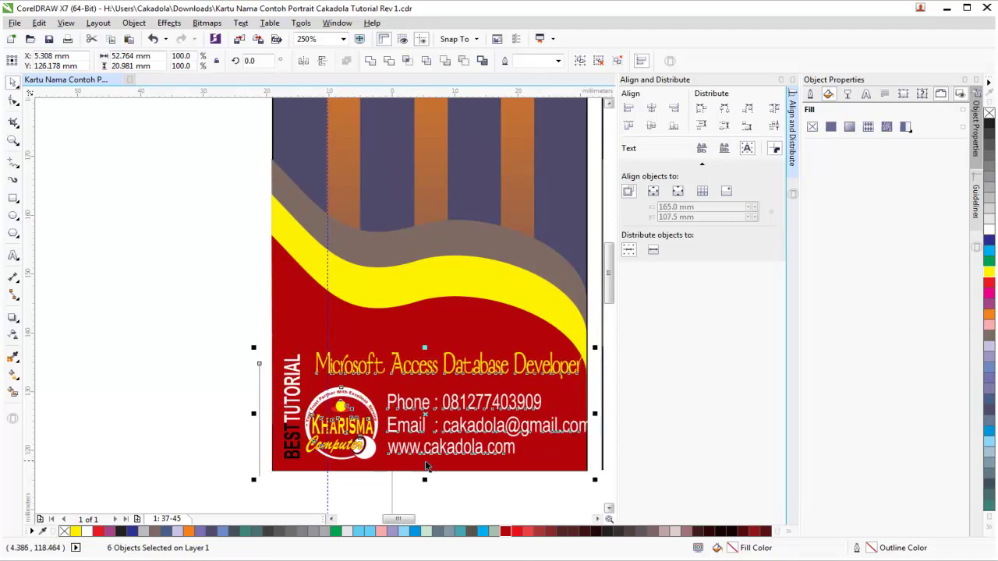
left_click_drag(594, 415, 578, 420)
left_click(556, 493)
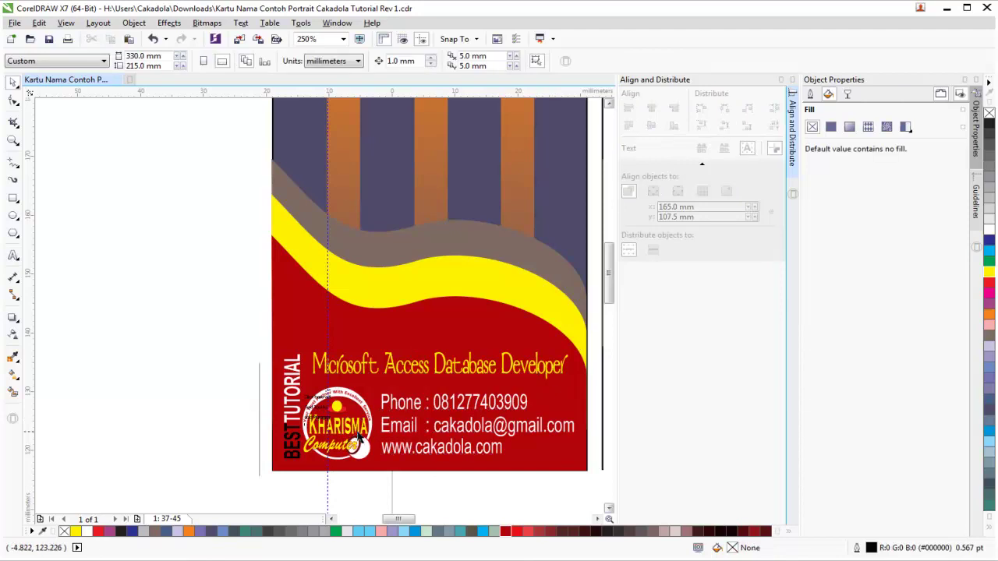
Step: Try to delete the placeholder paragraph text overlapping the copied logo
scroll(325, 405, "up", 4)
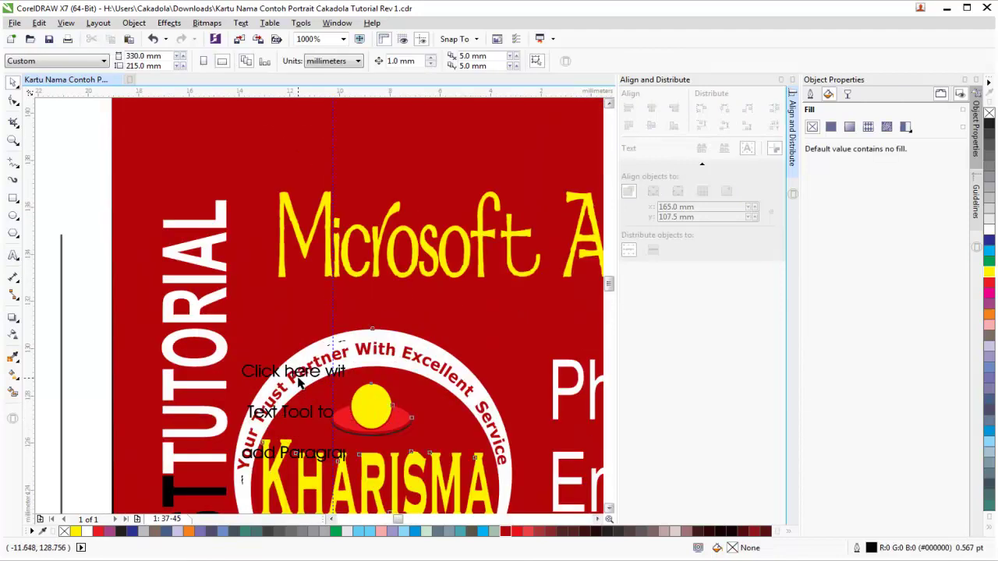
left_click(297, 374)
key("Delete")
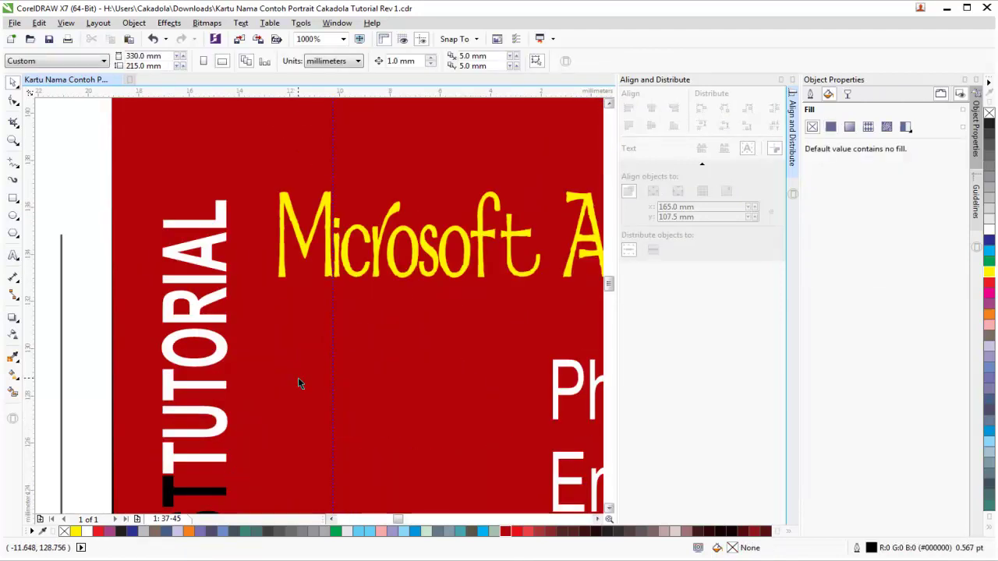
key("ctrl+z")
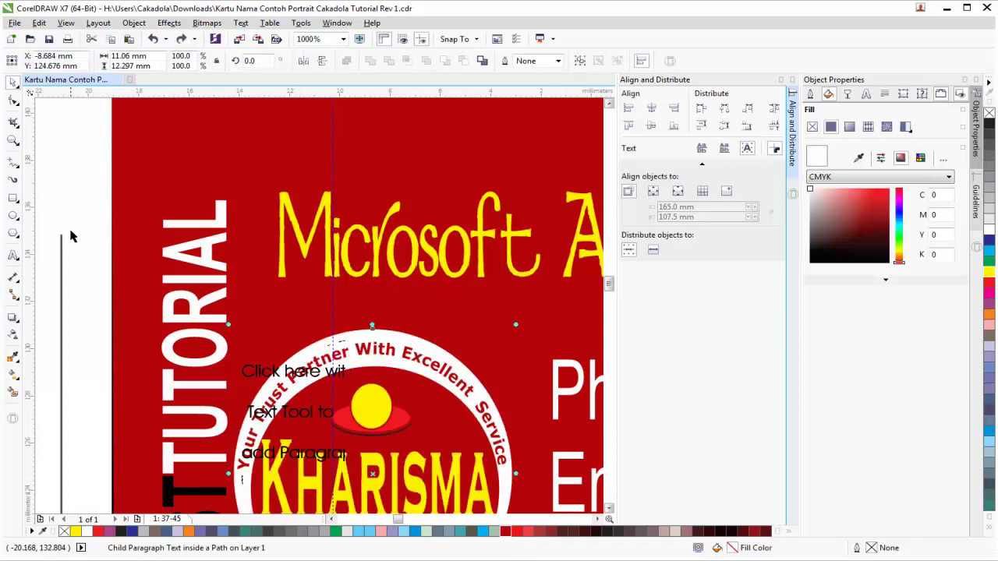
Step: Delete the stray vertical line beside the new card's outer edge
scroll(96, 273, "down", 4)
left_click(86, 292)
key("Delete")
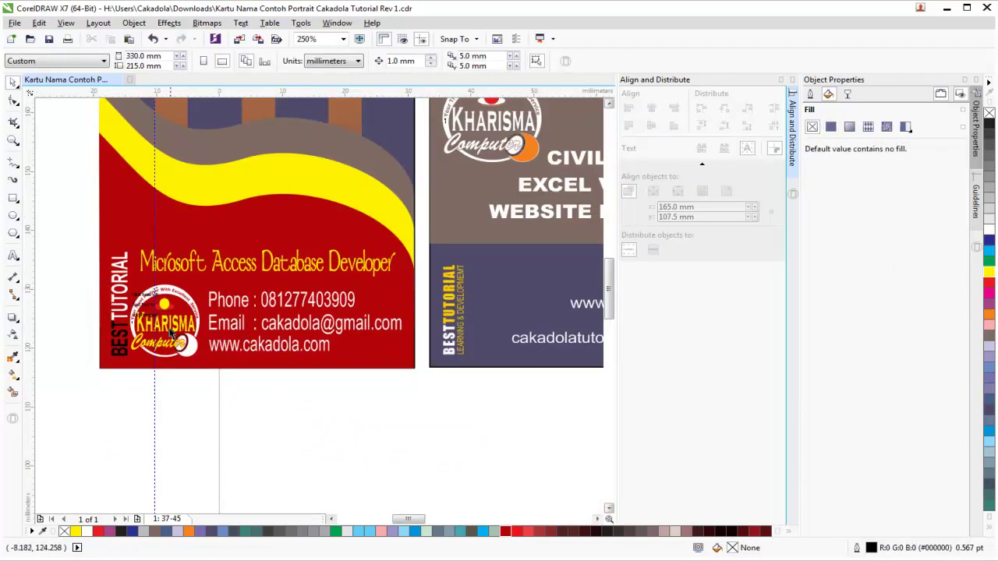
Step: Ungroup the copied logo on the new card
scroll(157, 280, "up", 4)
left_click(117, 348)
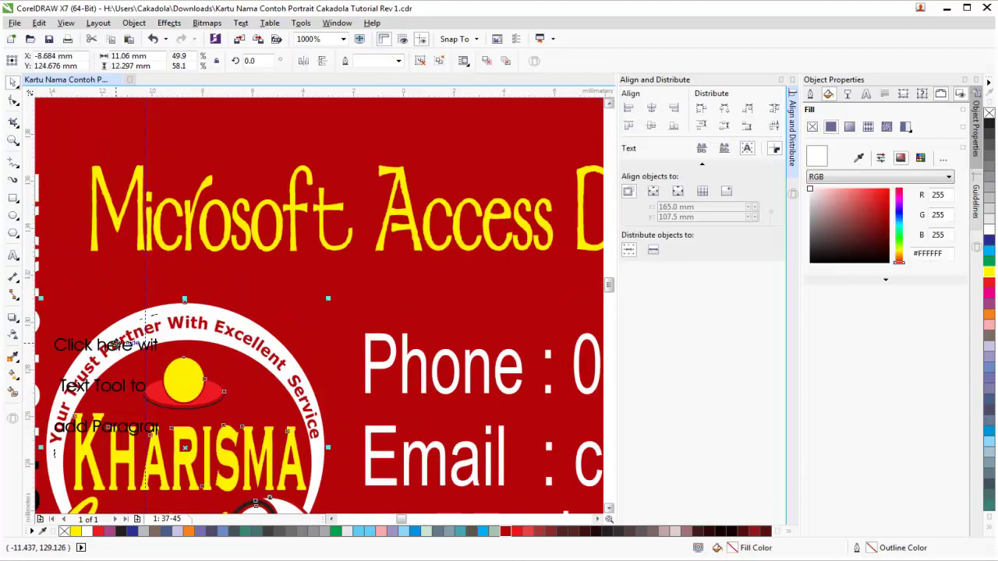
left_click(427, 63)
scroll(160, 304, "down", 4)
left_click(205, 400)
Step: Try to isolate and remove the placeholder text from the ungrouped logo's ring
left_click(167, 330)
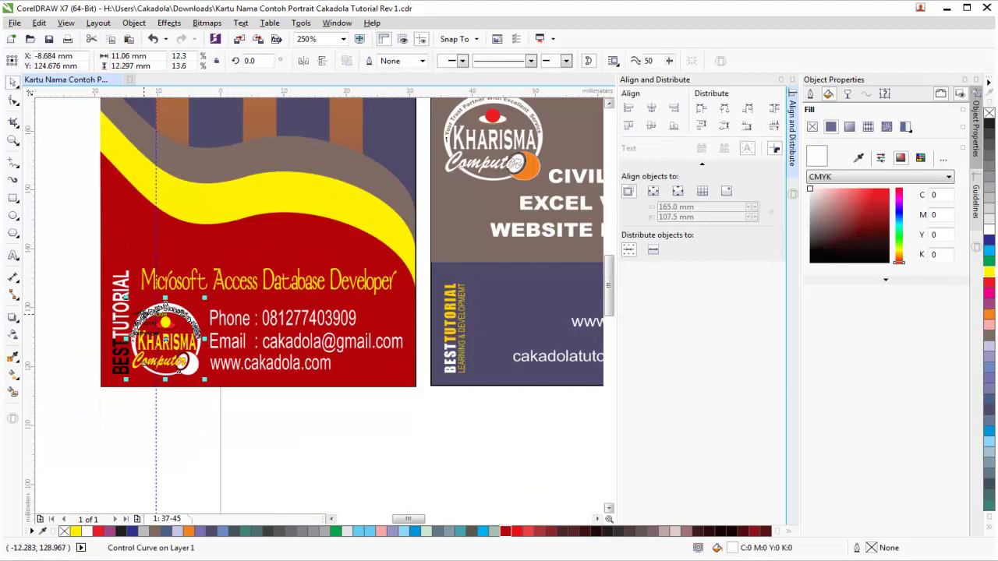
left_click(161, 403)
left_click(137, 314)
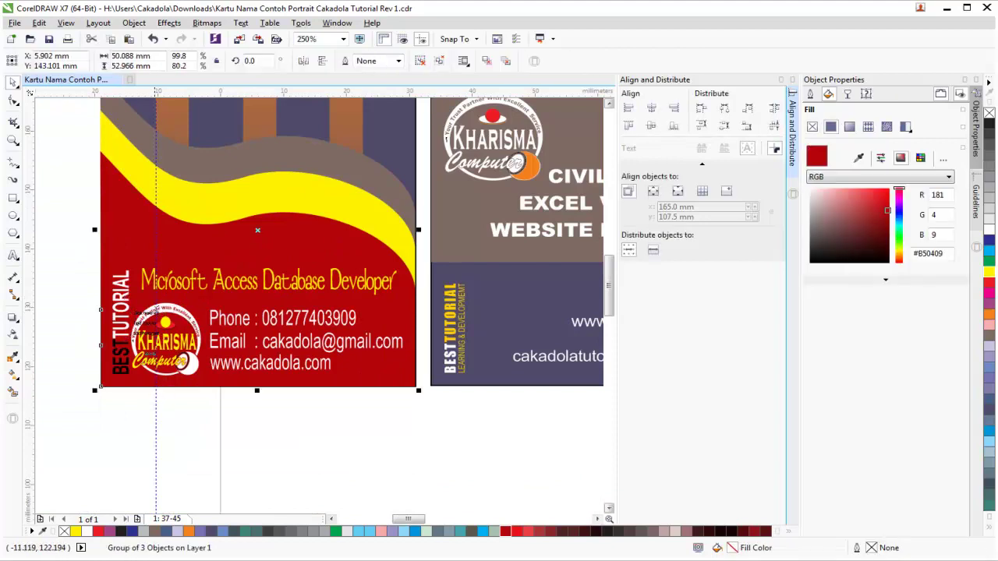
left_click(140, 320)
left_click(144, 320)
key("Delete")
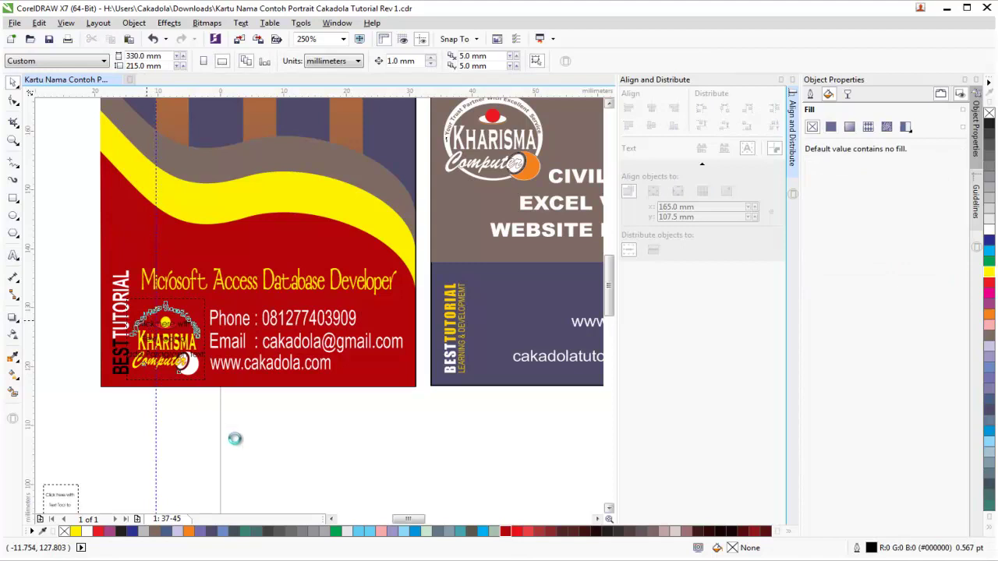
key("ctrl+z")
left_click(318, 444)
scroll(194, 382, "up", 5)
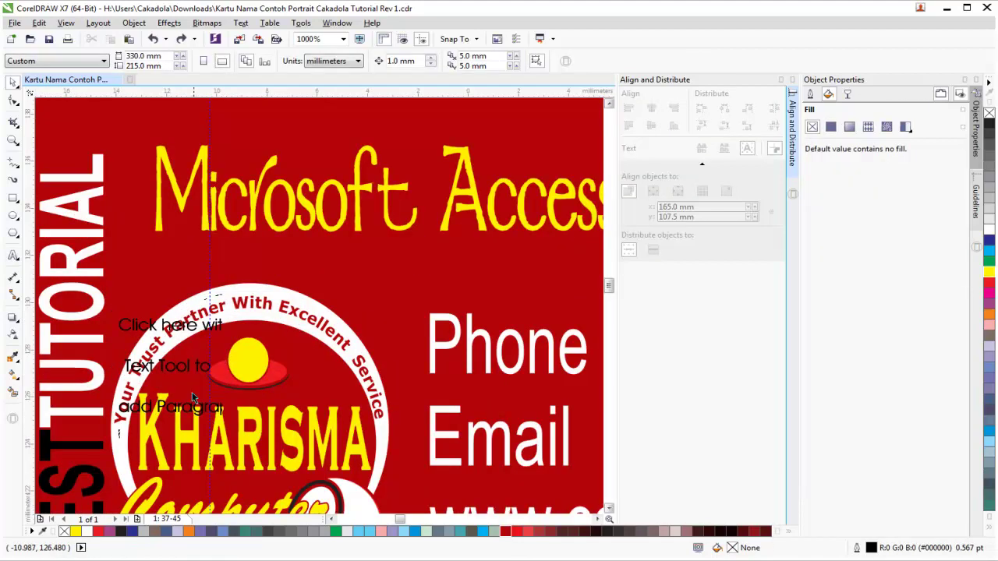
left_click(198, 371)
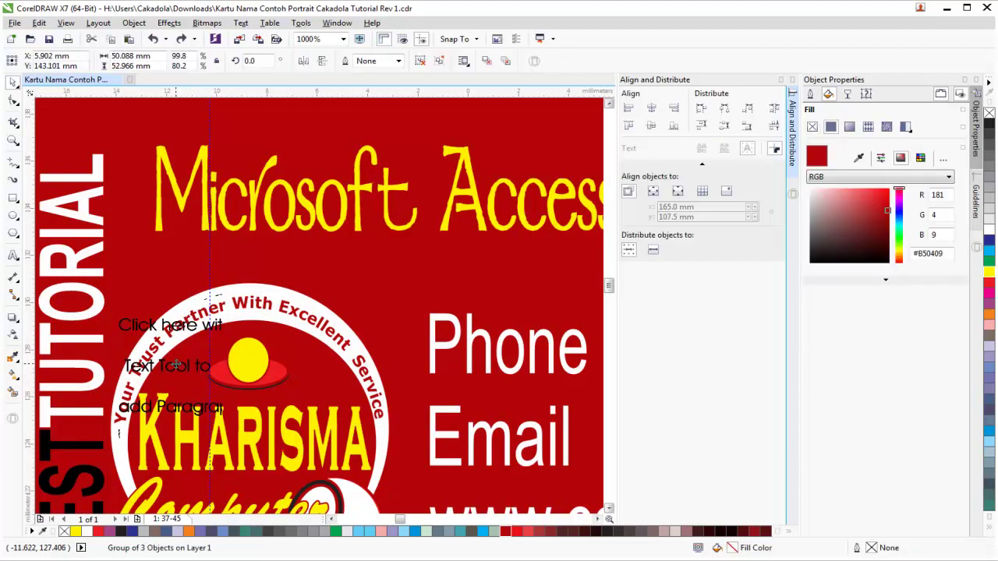
scroll(176, 364, "down", 5)
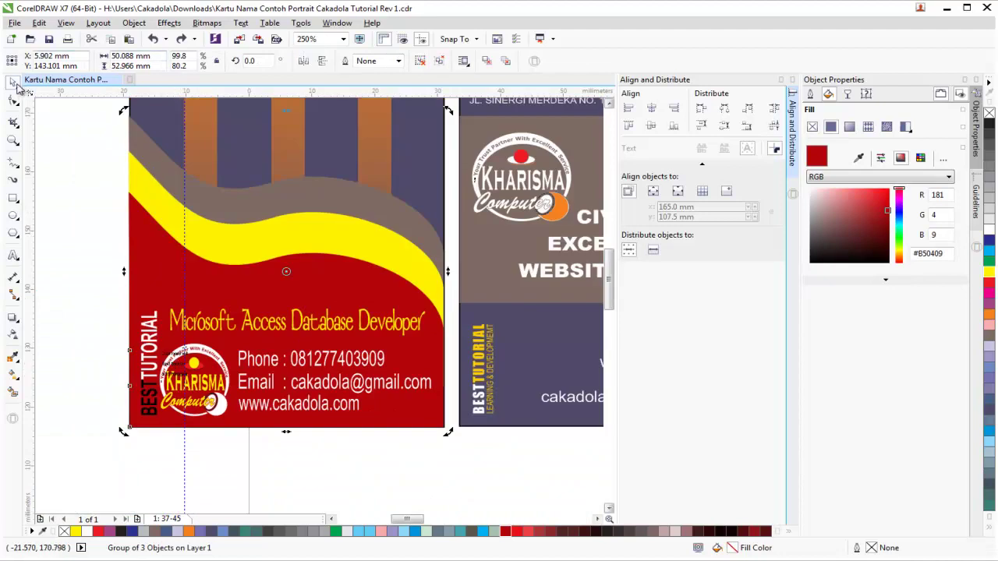
left_click(112, 260)
Step: Compare the layout of the new card's front with the neighbouring sample cards
scroll(280, 429, "up", 1)
scroll(282, 433, "down", 2)
scroll(281, 432, "up", 1)
scroll(282, 433, "down", 1)
scroll(276, 269, "up", 1)
scroll(276, 270, "down", 1)
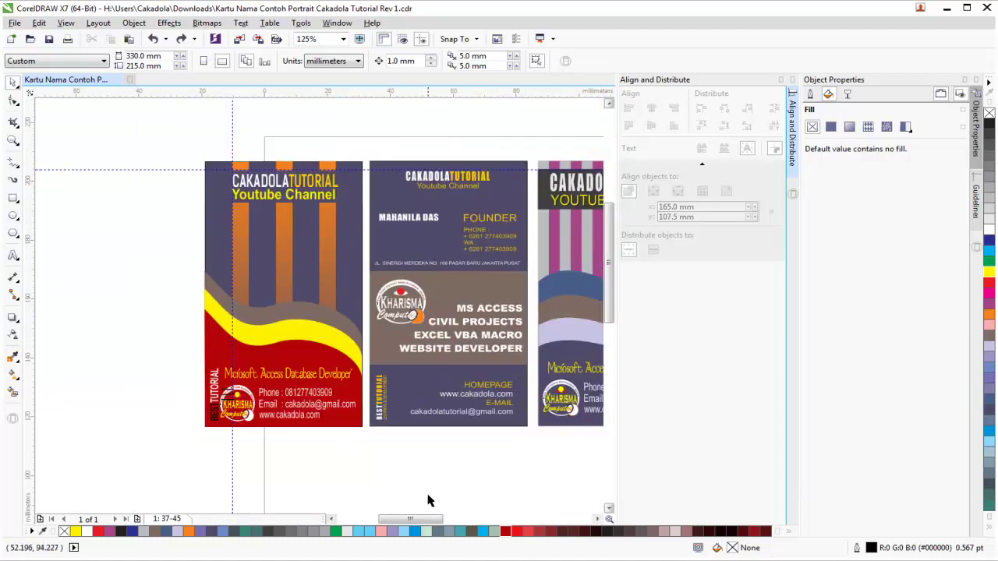
left_click_drag(427, 517, 455, 521)
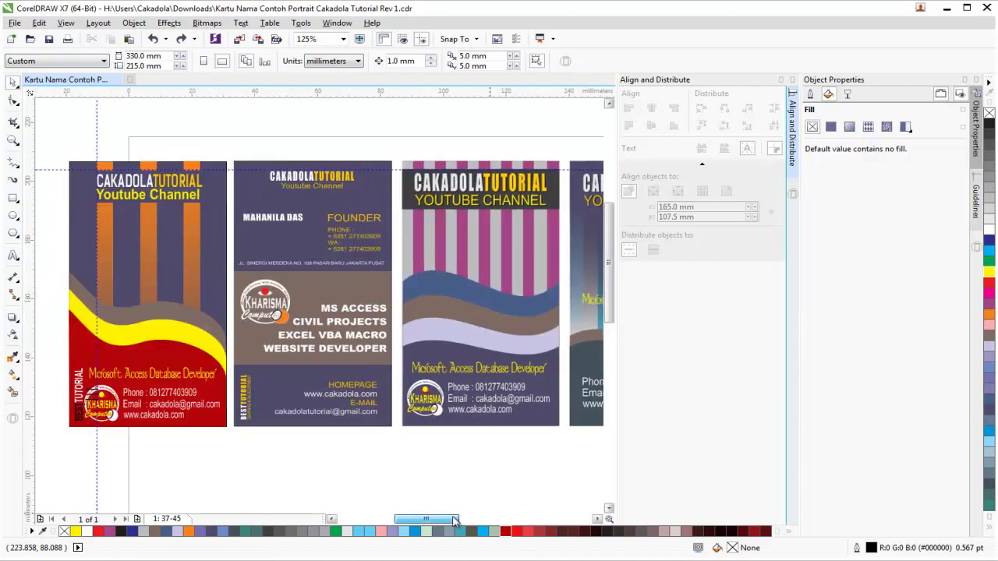
Step: Draw a rectangle in the empty area beside the first sample card and size it to 50 x 50 mm
left_click(332, 518)
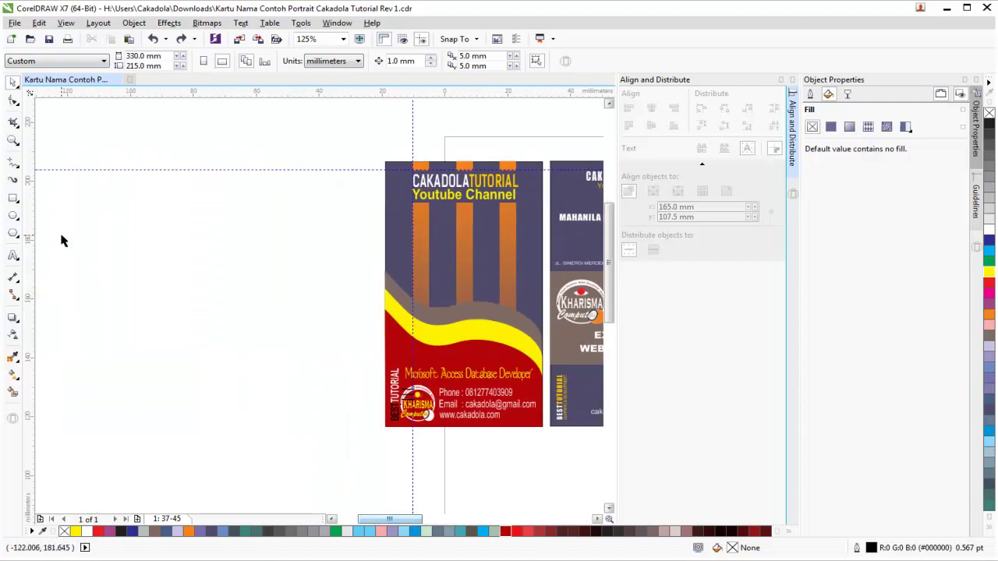
left_click(14, 198)
left_click_drag(115, 243, 223, 378)
left_click(154, 57)
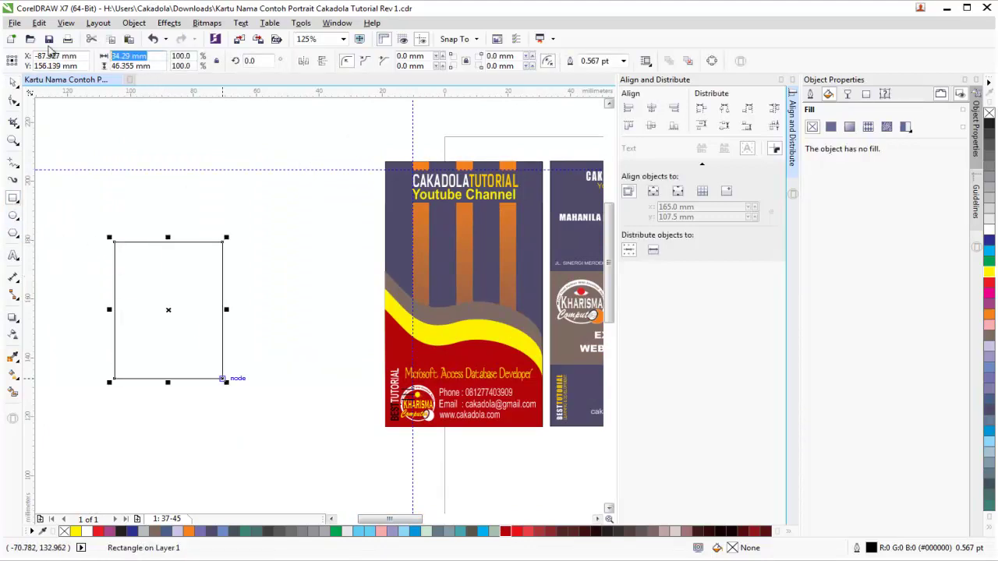
type("6")
key("Tab")
key("Return")
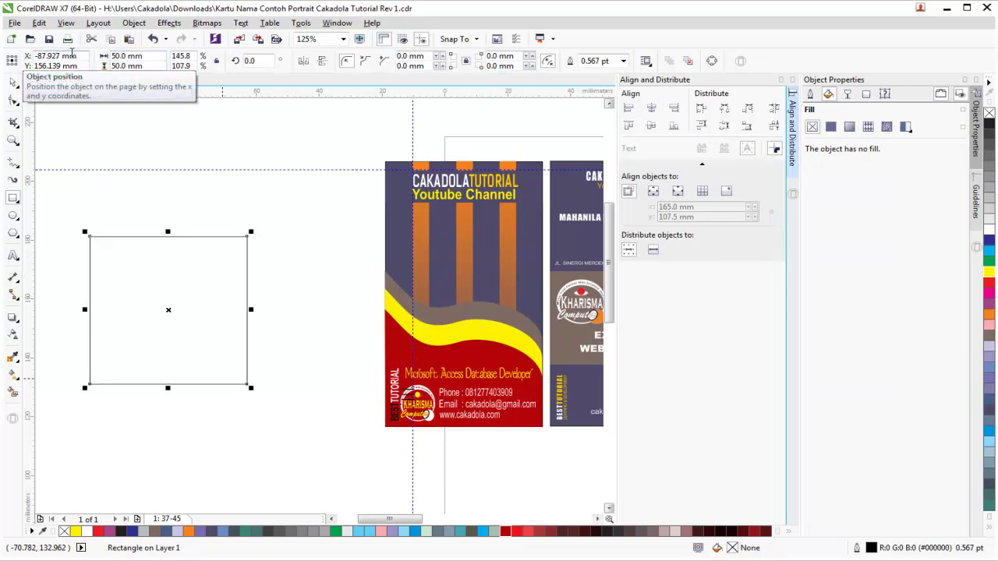
left_click(191, 201)
key("space")
Step: Convert the square to curves and lower its upper-right node to about half the height, giving it a sloping upper edge
left_click(221, 250)
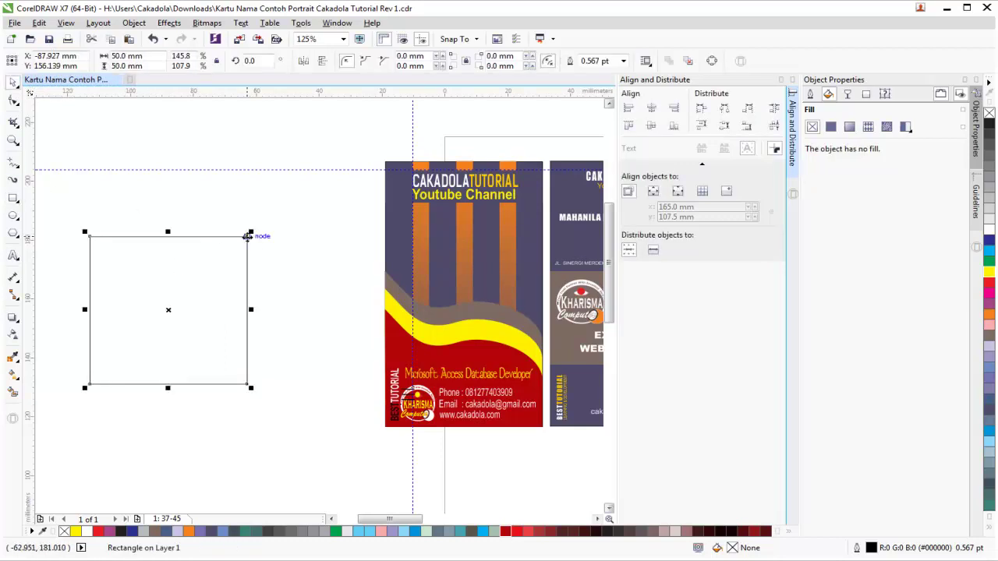
right_click(216, 248)
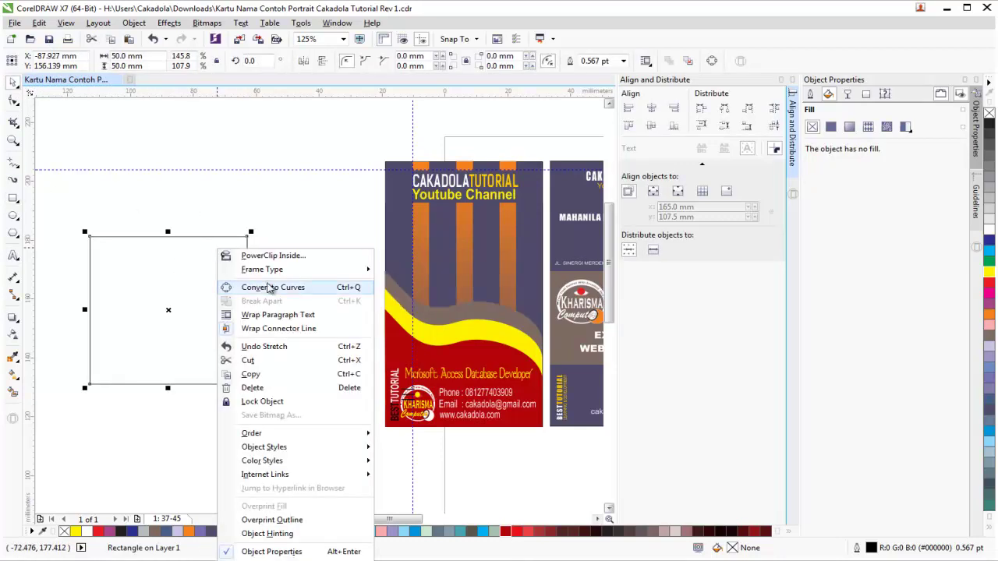
left_click(270, 288)
left_click(13, 100)
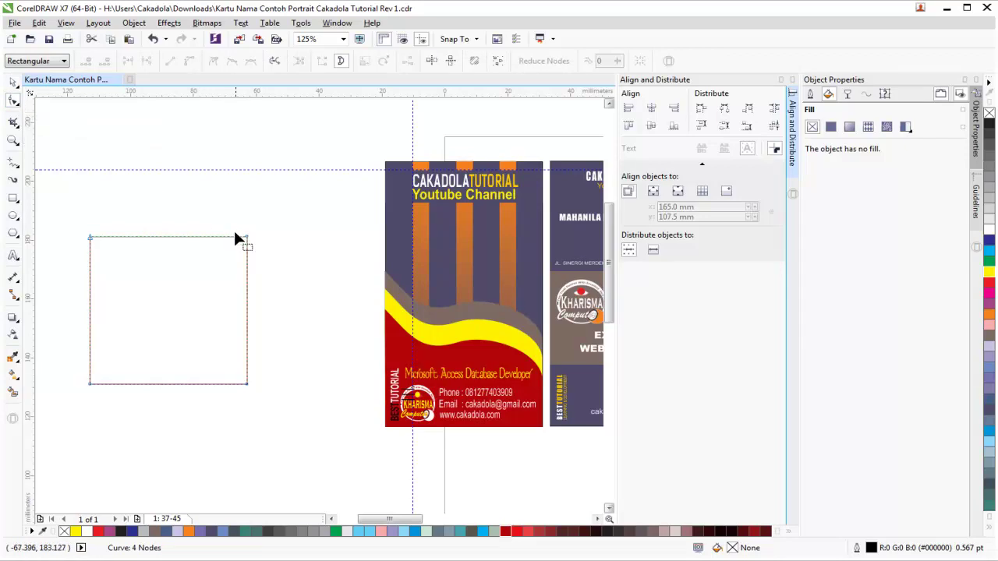
left_click_drag(246, 236, 247, 309)
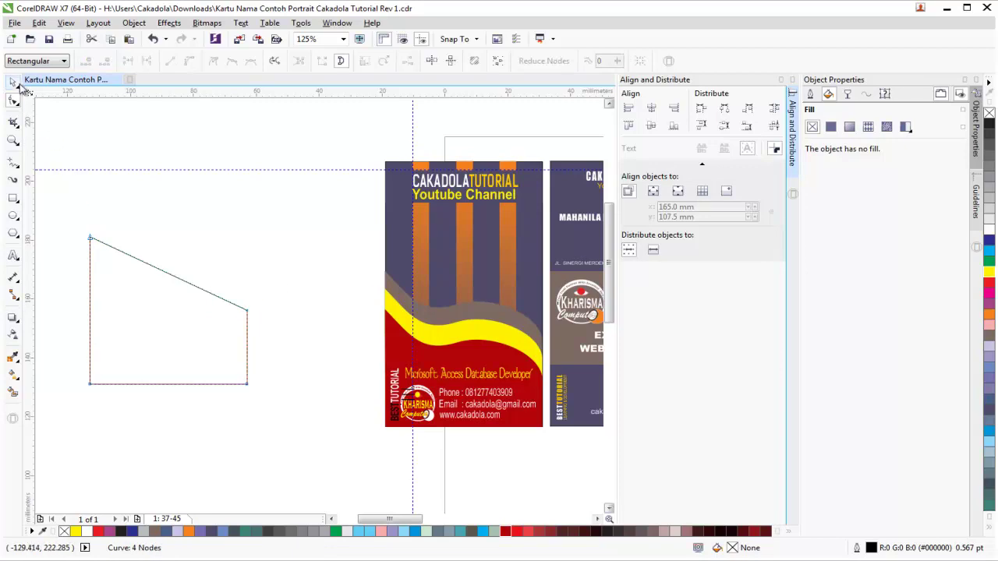
left_click(12, 81)
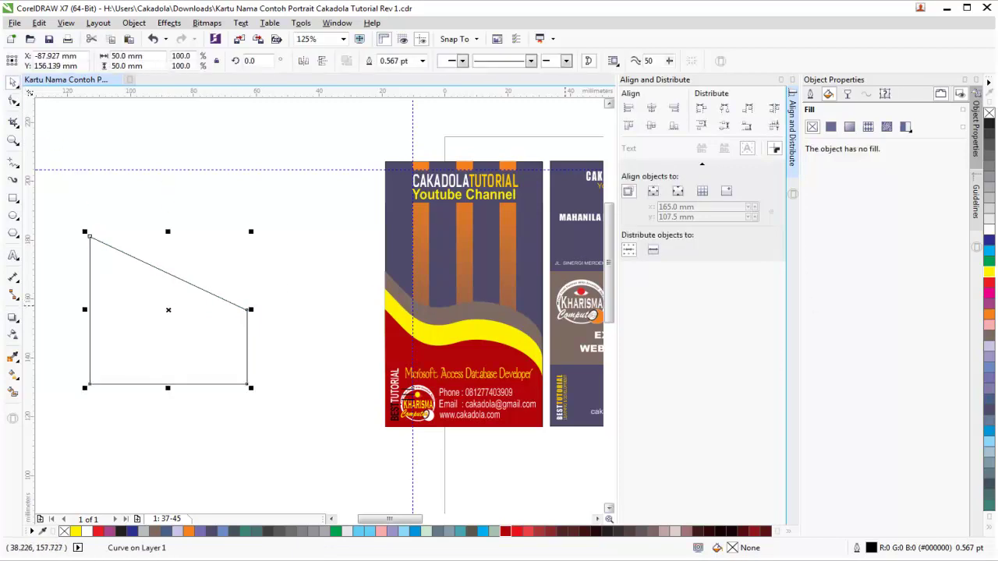
Step: Fill the sloped shape yellow, make two copies stepped downward, and fill the middle one purple and the lowest one green
left_click(989, 273)
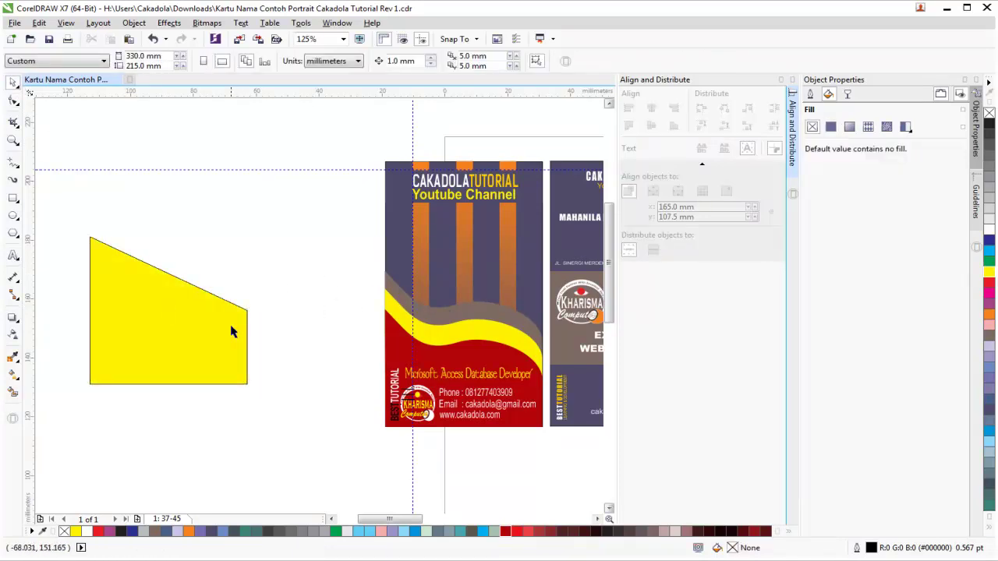
left_click_drag(213, 321, 212, 339)
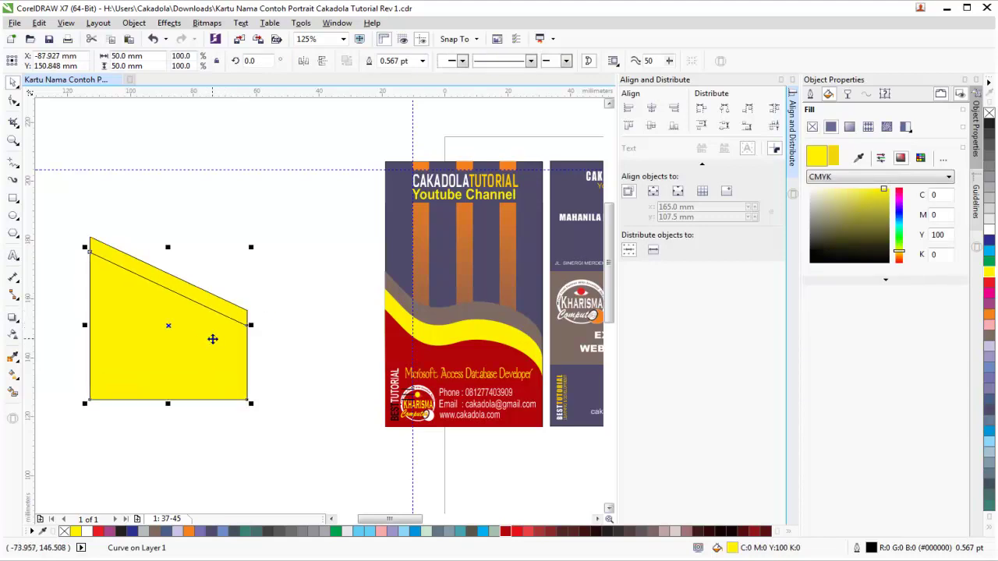
left_click_drag(212, 339, 212, 358)
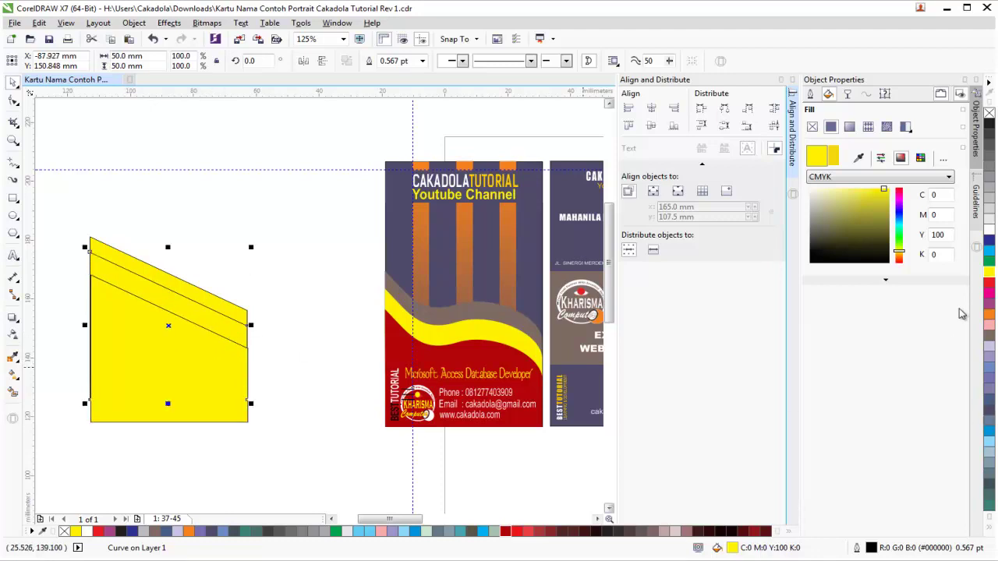
left_click_drag(988, 309, 234, 324)
left_click(280, 327)
left_click(226, 367)
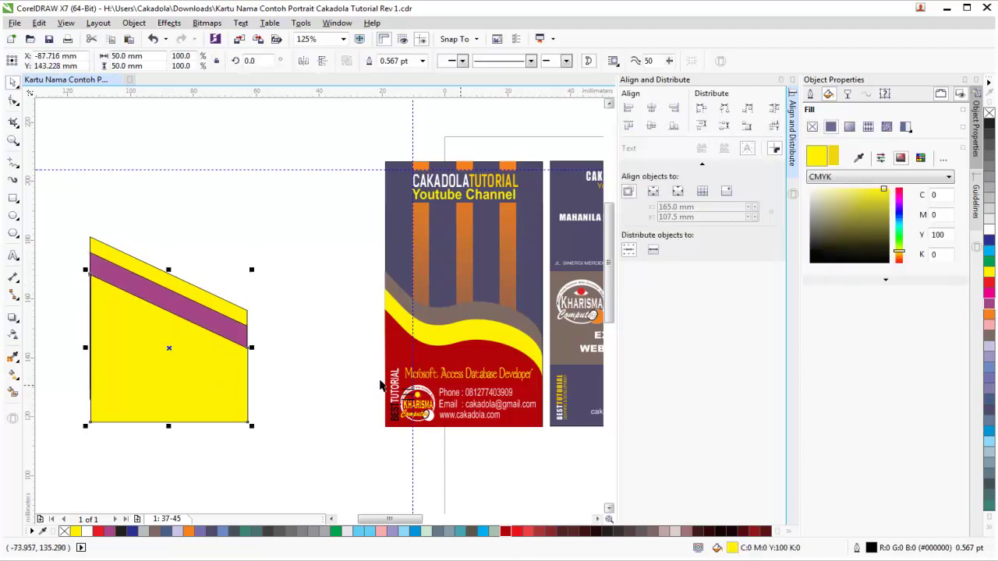
left_click(989, 264)
Step: Remove the outline from all three sloped shapes by setting their outline width to None
left_click(307, 220)
left_click_drag(274, 211, 78, 481)
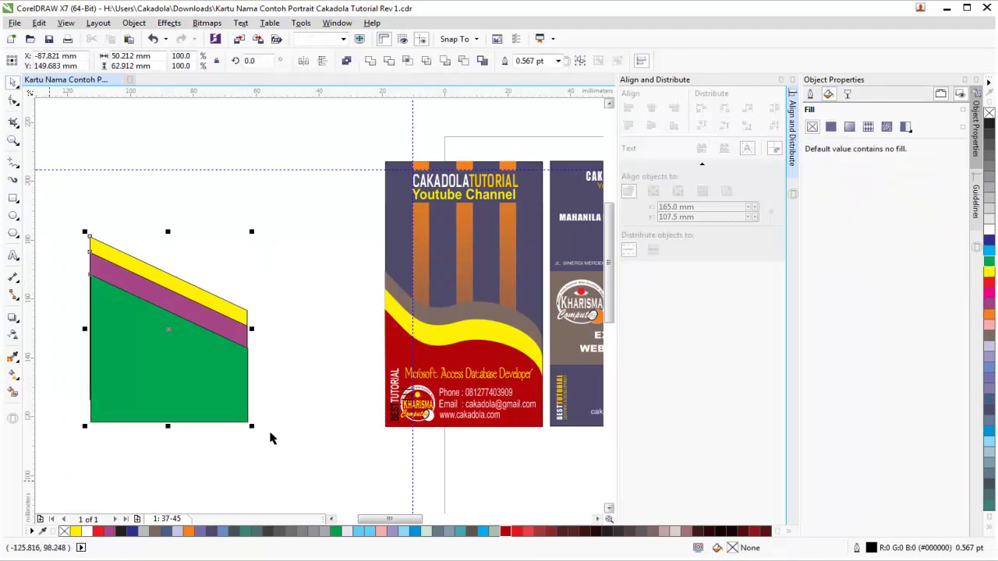
left_click(557, 60)
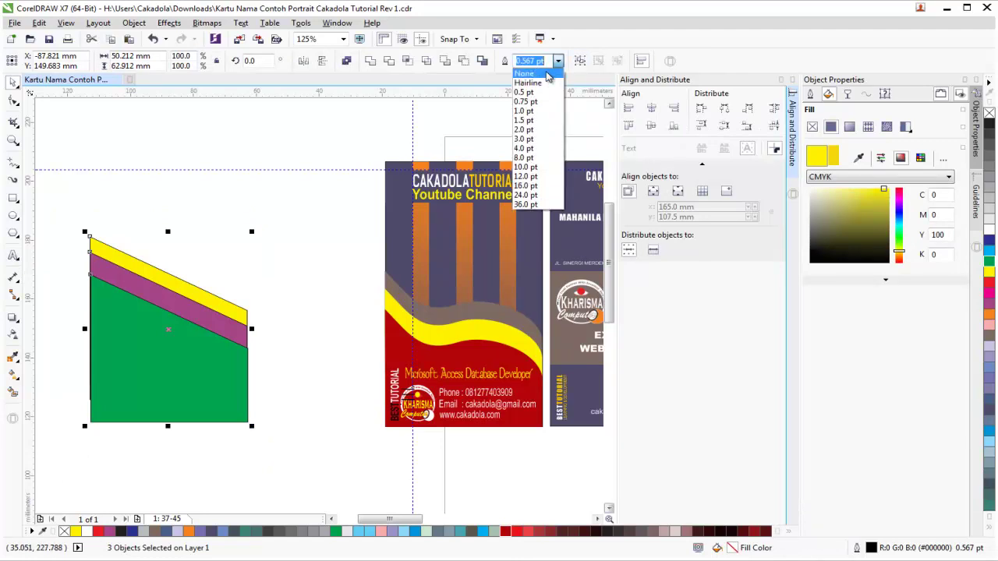
left_click(548, 75)
left_click(315, 241)
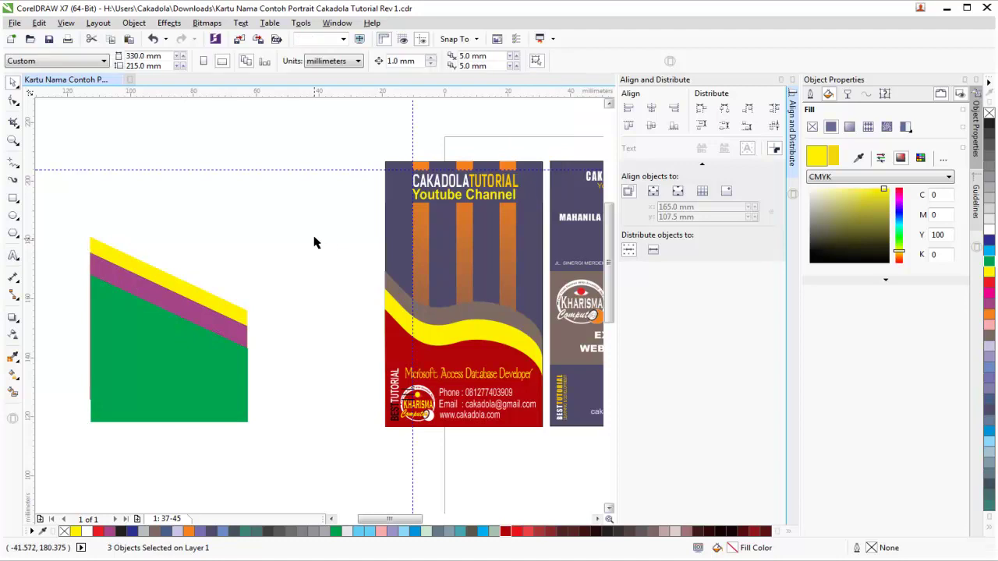
Step: Align the three sloped shapes along their left edges
left_click_drag(75, 216, 284, 464)
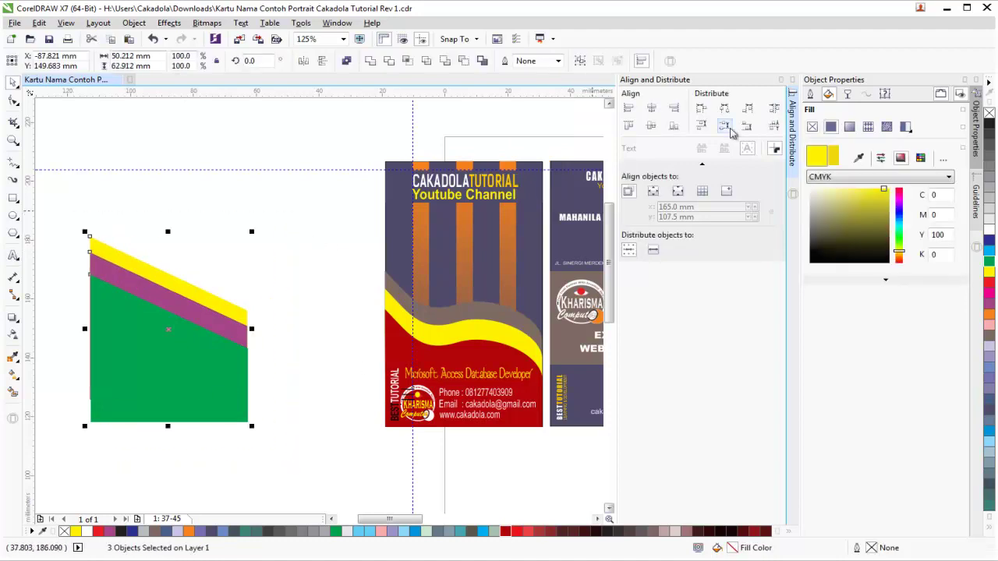
left_click(629, 108)
left_click(287, 240)
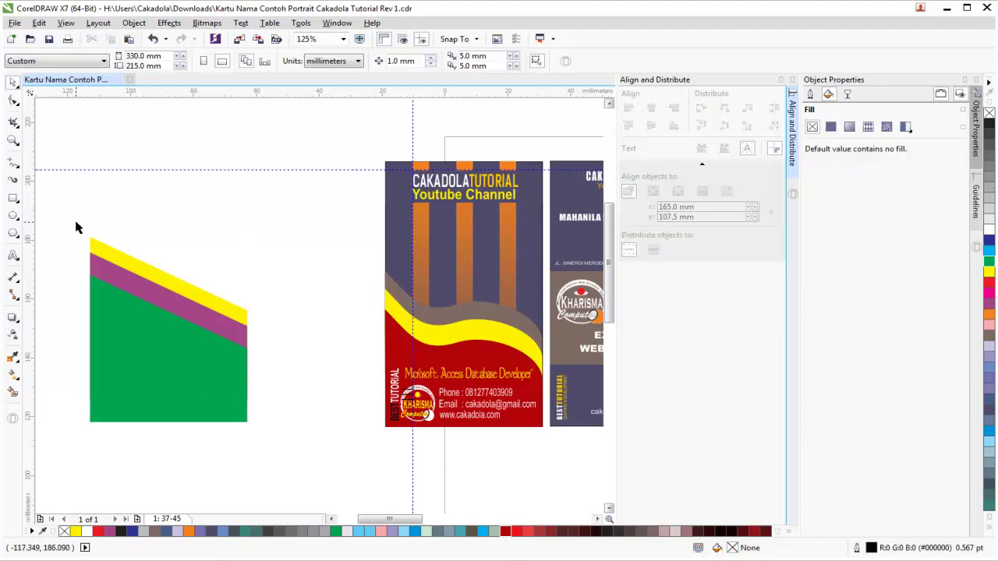
Step: Reduce the combined height of the three sloped shapes to about 52 mm and group them
left_click_drag(65, 213, 294, 458)
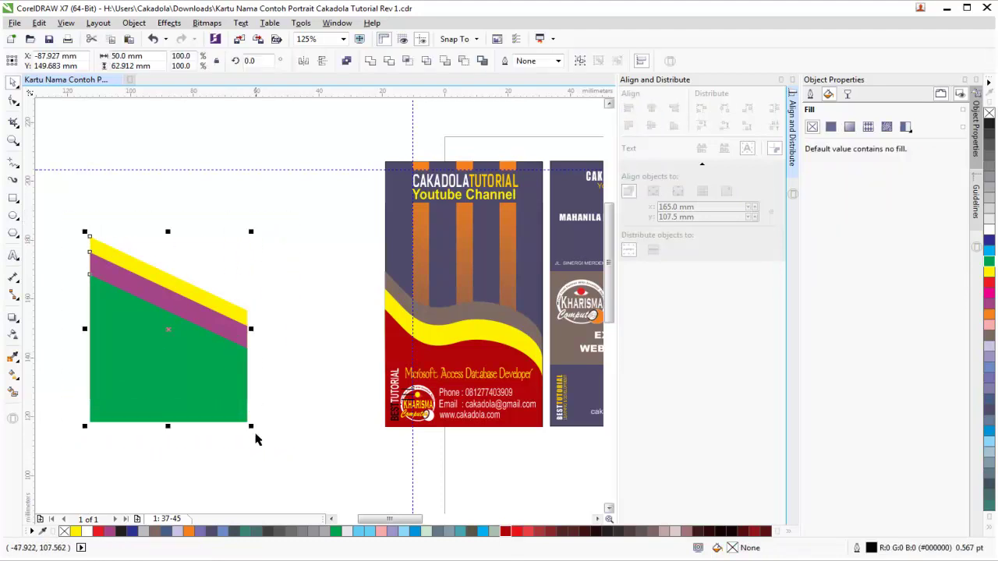
left_click_drag(168, 426, 176, 399)
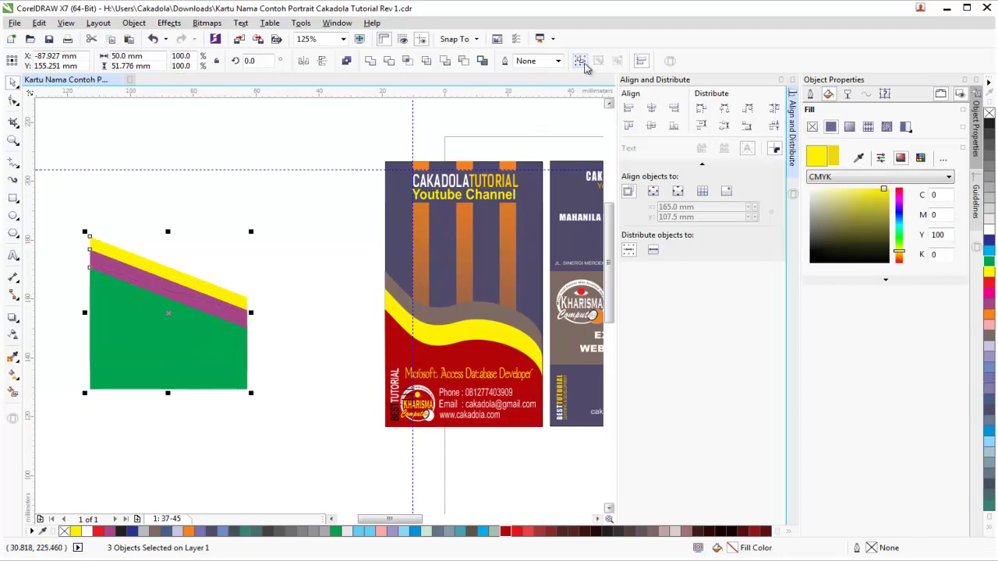
left_click(580, 60)
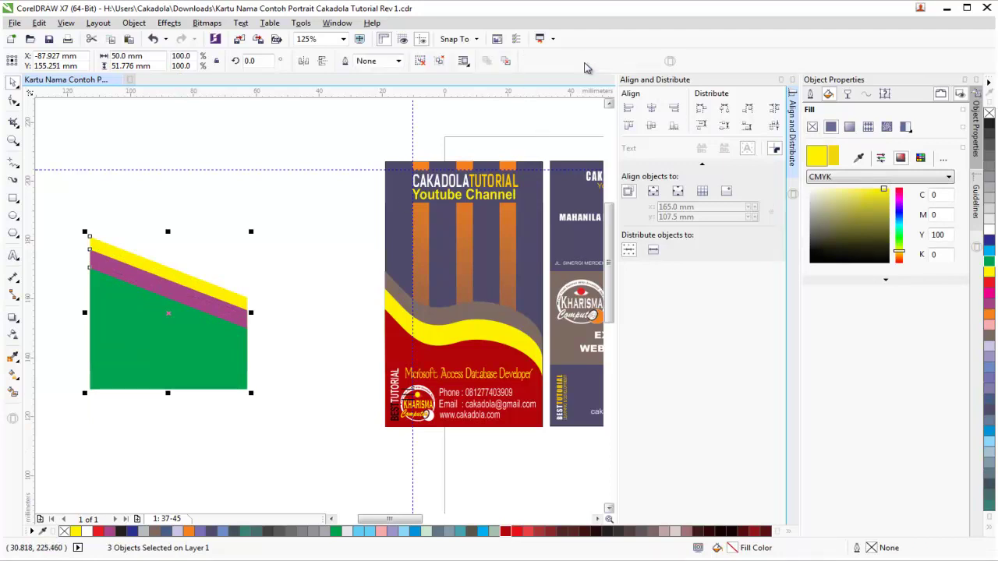
Step: Place the sloped group over the first sample card and bring the waves, logo and contact details in front of it
left_click(247, 225)
left_click_drag(184, 327, 478, 279)
left_click(305, 304)
left_click(451, 293)
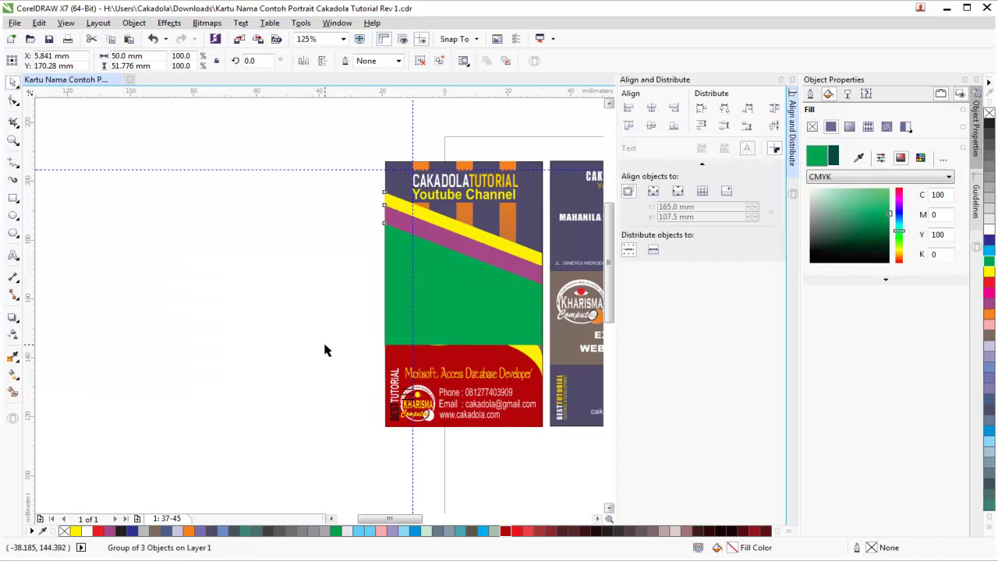
left_click(318, 279)
left_click_drag(317, 264, 546, 477)
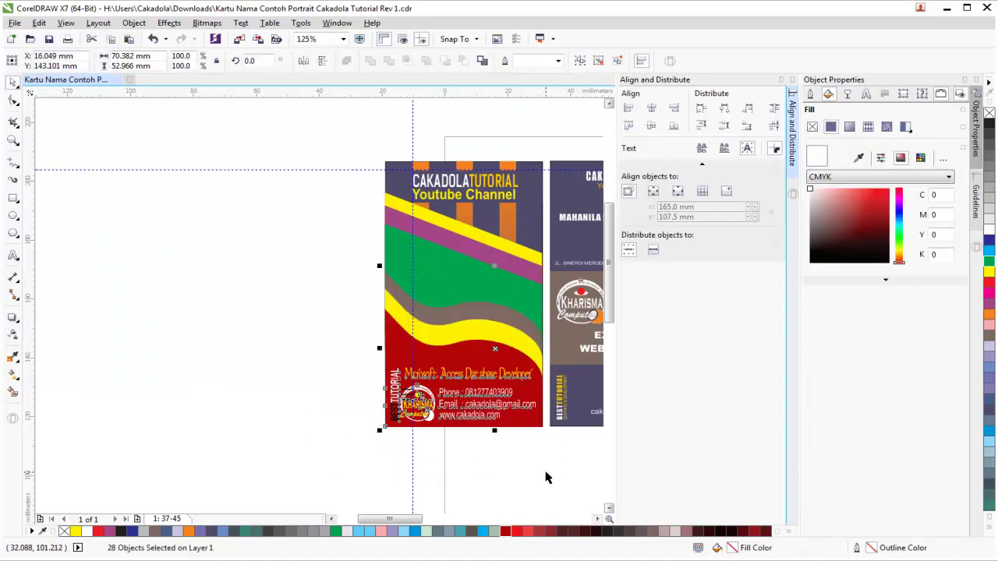
left_click(309, 290)
Step: Move the sloped group up to the card's upper edge and bring the title text with its background band in front
mouse_move(462, 246)
left_mouse_down()
mouse_move(457, 318)
mouse_move(435, 278)
mouse_move(437, 196)
left_mouse_up()
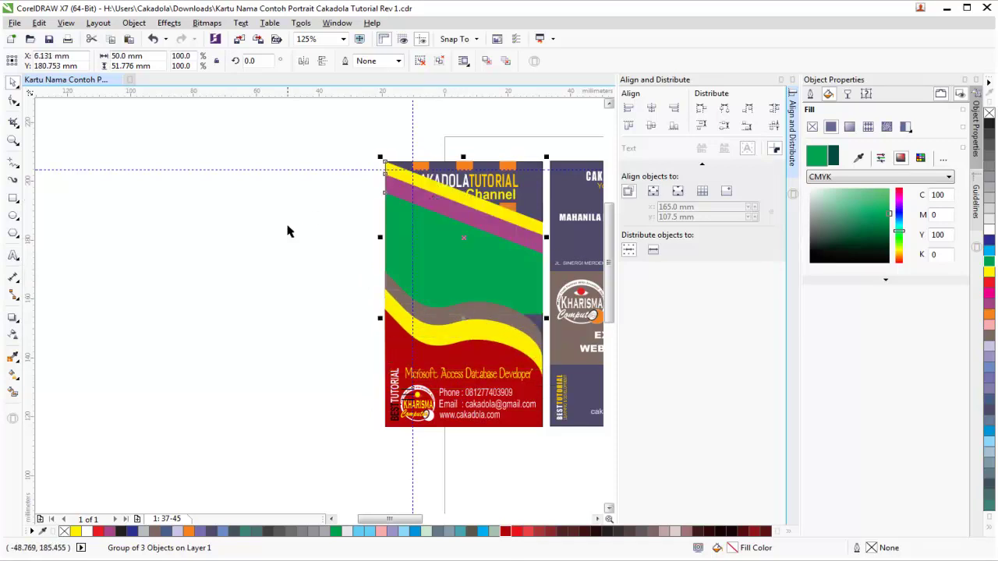
left_click(283, 232)
left_click_drag(334, 138, 557, 246)
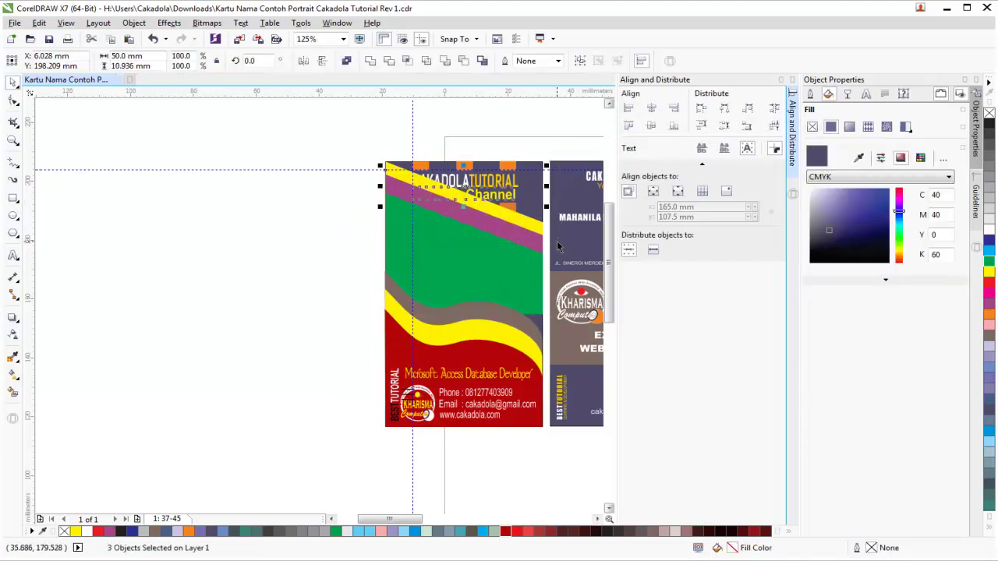
key("ctrl+Page_Down")
key("Escape")
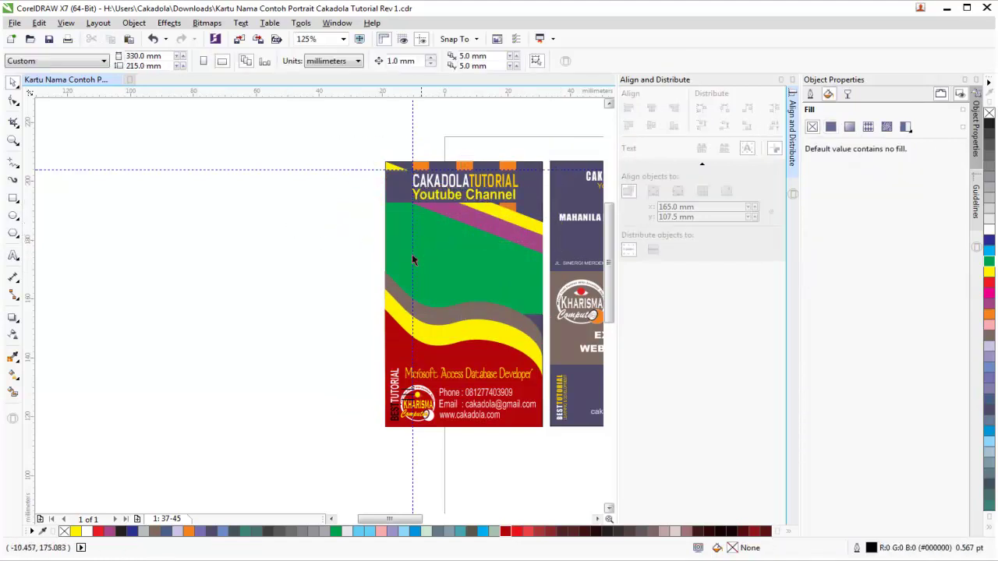
Step: Shift the sloped group down below the title and narrow it to about 41 mm so it ends at the card's right edge
left_click_drag(460, 249, 475, 271)
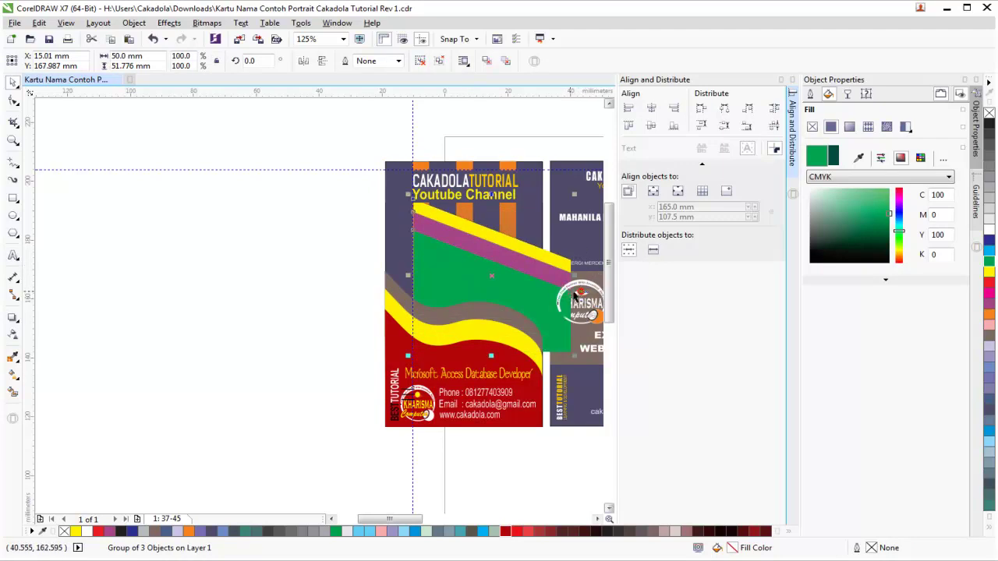
left_click_drag(572, 272, 546, 275)
left_click(328, 267)
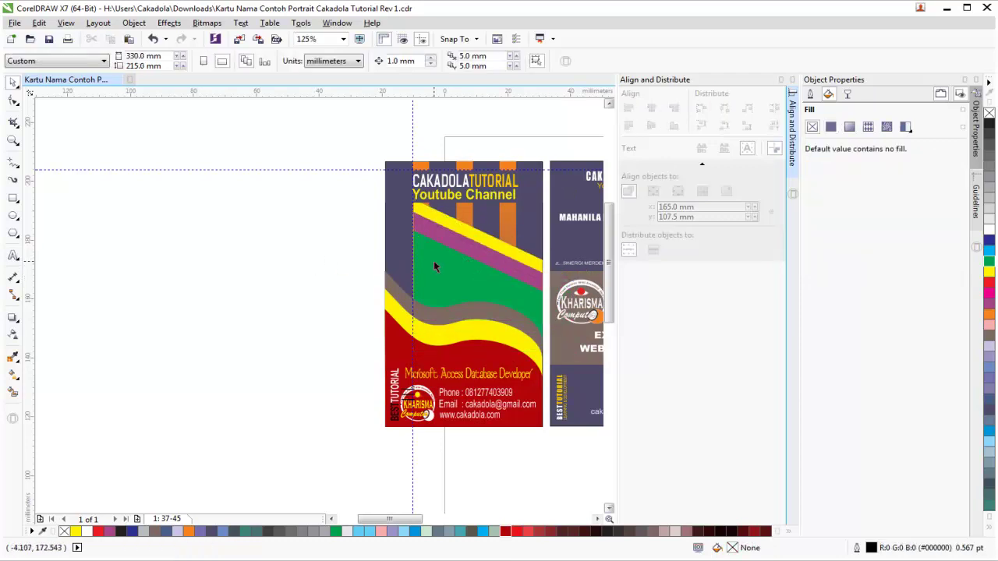
Step: Lower the sloped group partly behind the waves, try rotating it, and undo the rotation
left_click(496, 281)
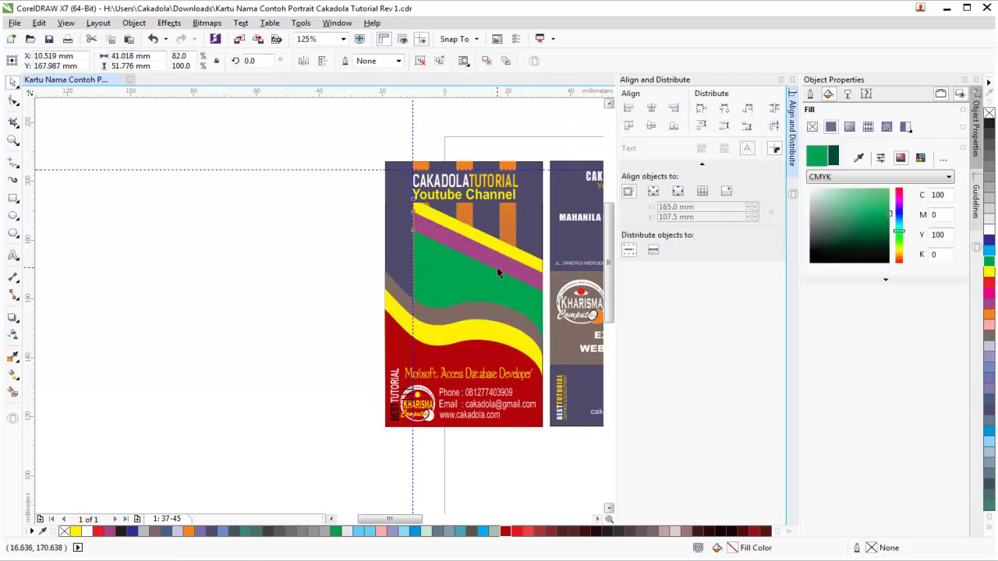
left_click_drag(496, 281, 455, 286)
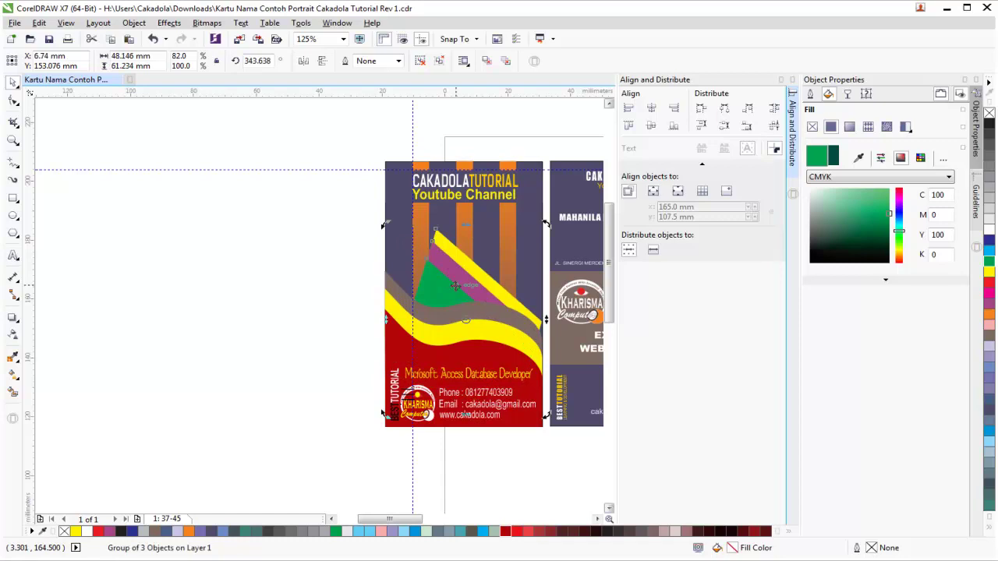
key("ctrl+z")
left_click(339, 272)
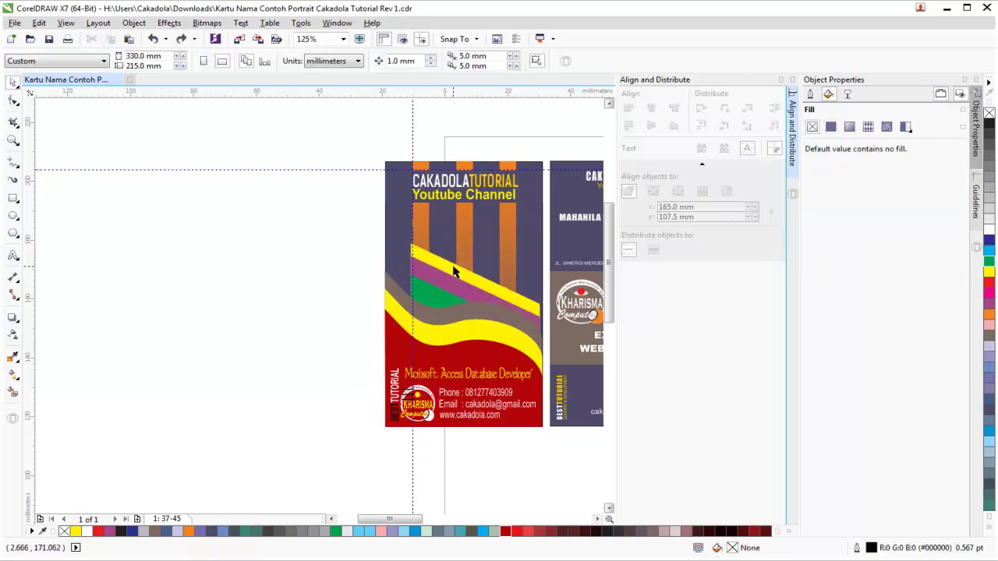
Step: Widen the sloped group to about 42 mm so its right side meets the card's edge
left_click_drag(417, 520, 421, 520)
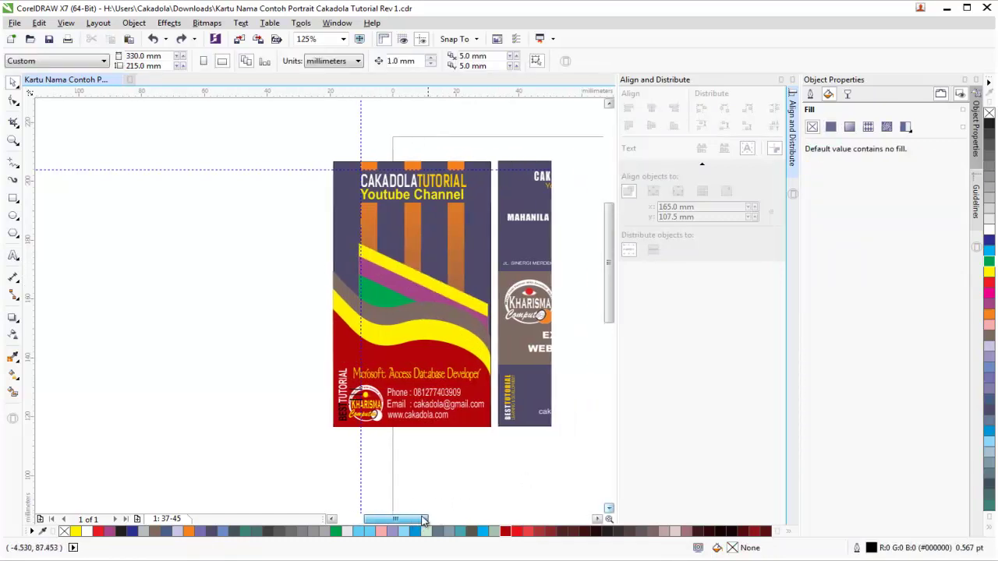
scroll(376, 318, "up", 2)
scroll(390, 253, "down", 2)
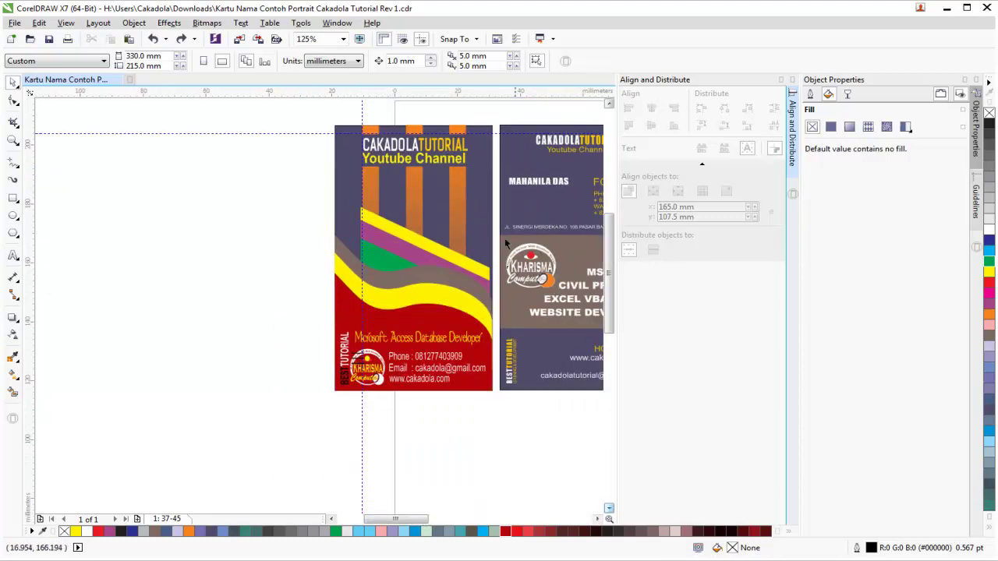
left_click(436, 520)
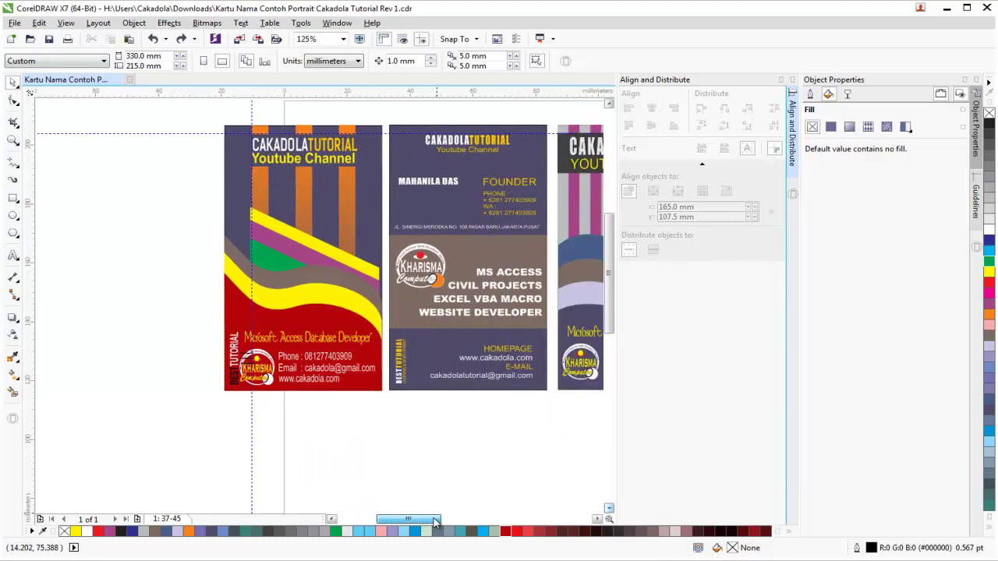
scroll(357, 293, "up", 2)
left_click(317, 242)
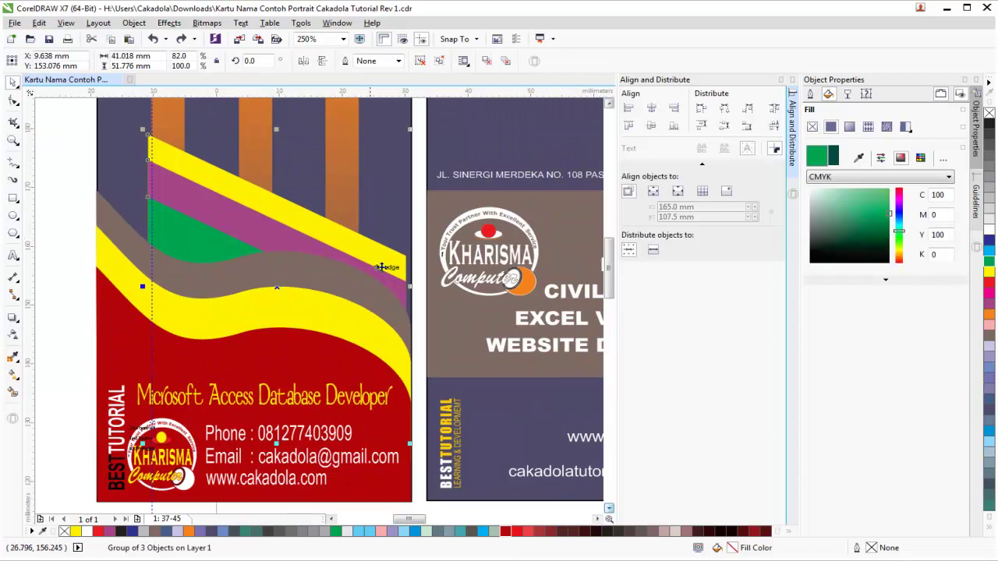
left_click_drag(412, 282, 413, 286)
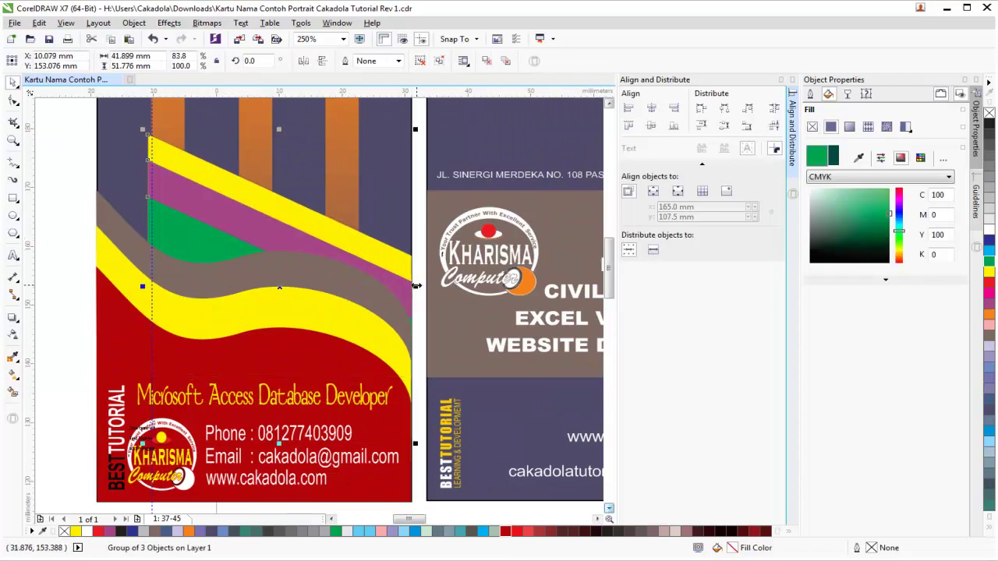
left_click(151, 197)
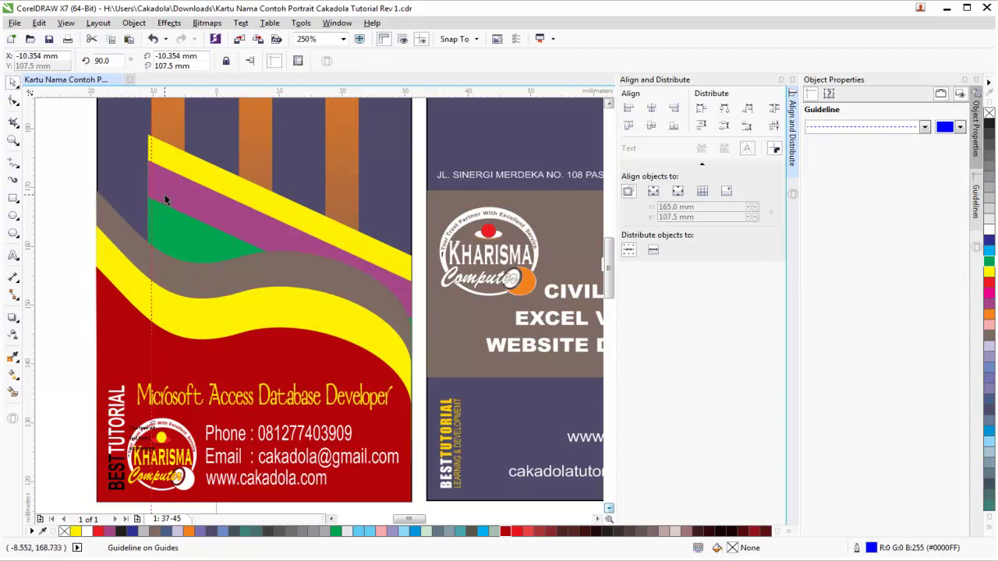
left_click(160, 201)
left_click(152, 197)
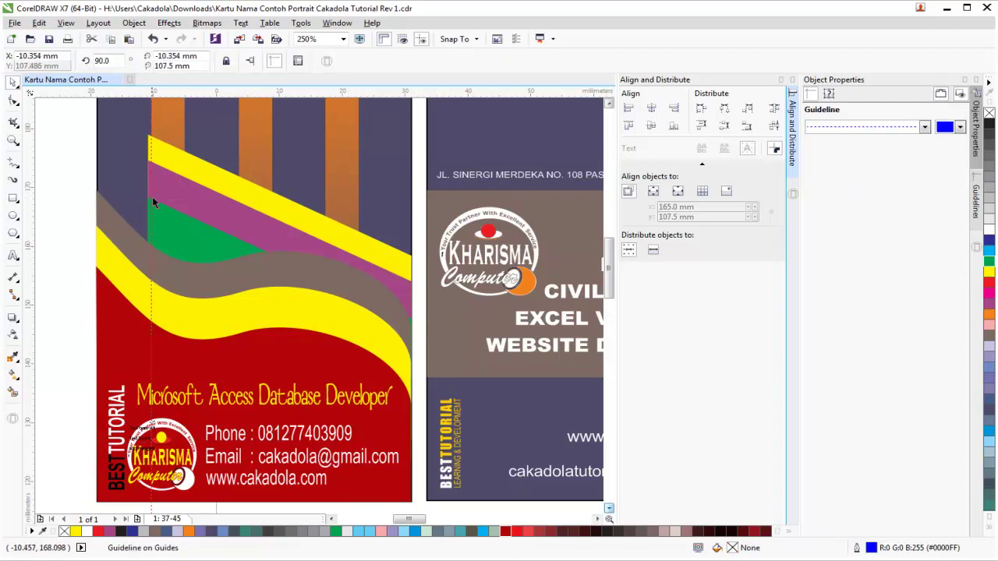
left_click(76, 214)
Step: Close the Align and Distribute docker and collapse Object Properties to enlarge the drawing area
scroll(117, 226, "down", 2)
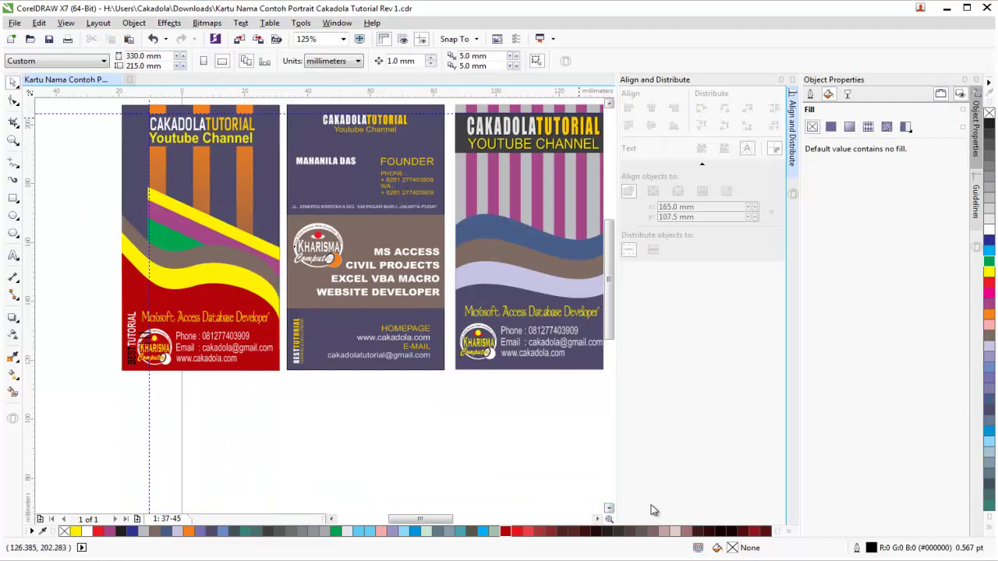
left_click_drag(421, 519, 402, 519)
scroll(304, 198, "up", 1)
scroll(356, 187, "down", 1)
left_click_drag(612, 251, 619, 217)
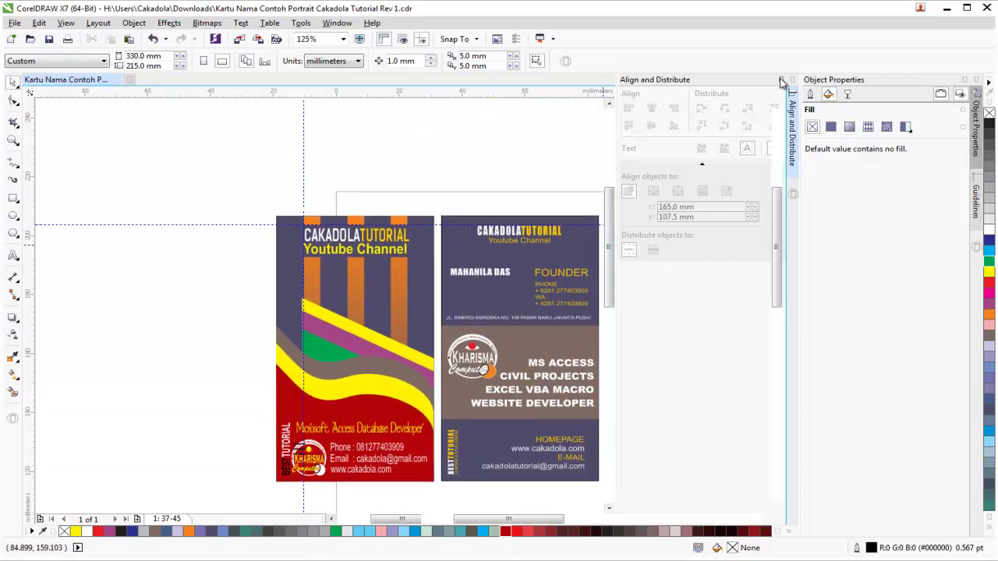
left_click(780, 79)
left_click(793, 82)
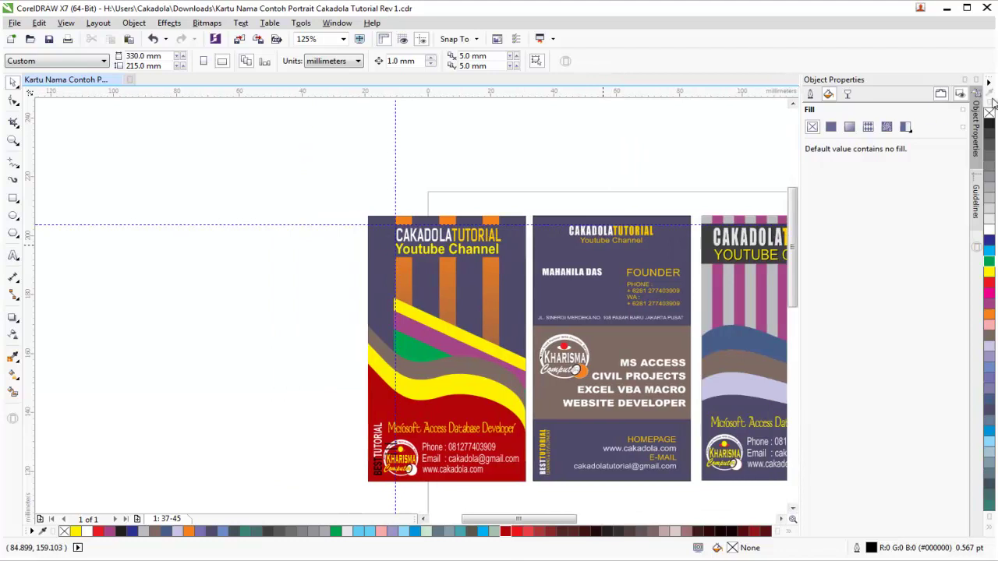
left_click(965, 80)
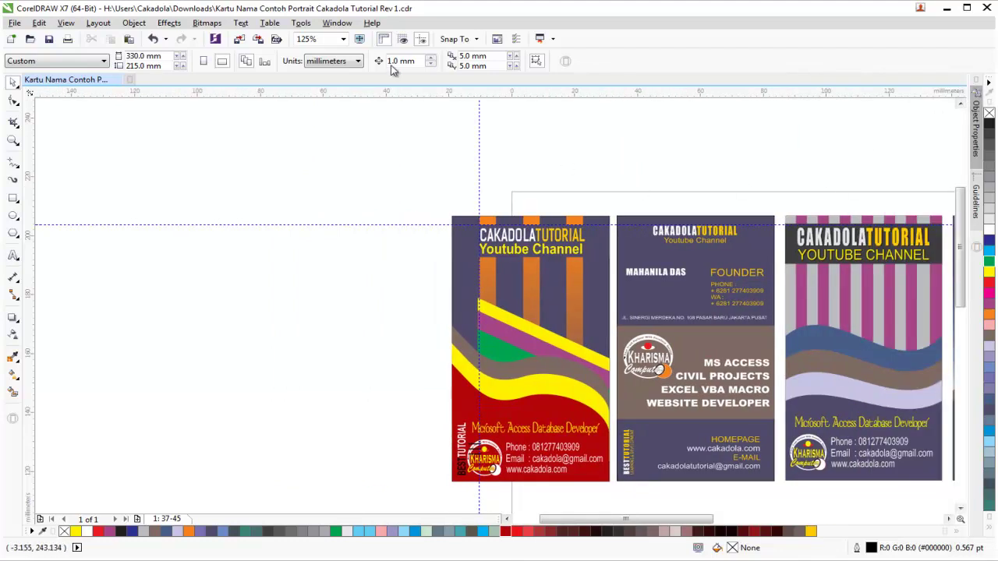
Step: Fit all objects in the view, zoom in on the five portrait cards to compare them, and clear the selection
left_click(343, 39)
left_click(331, 52)
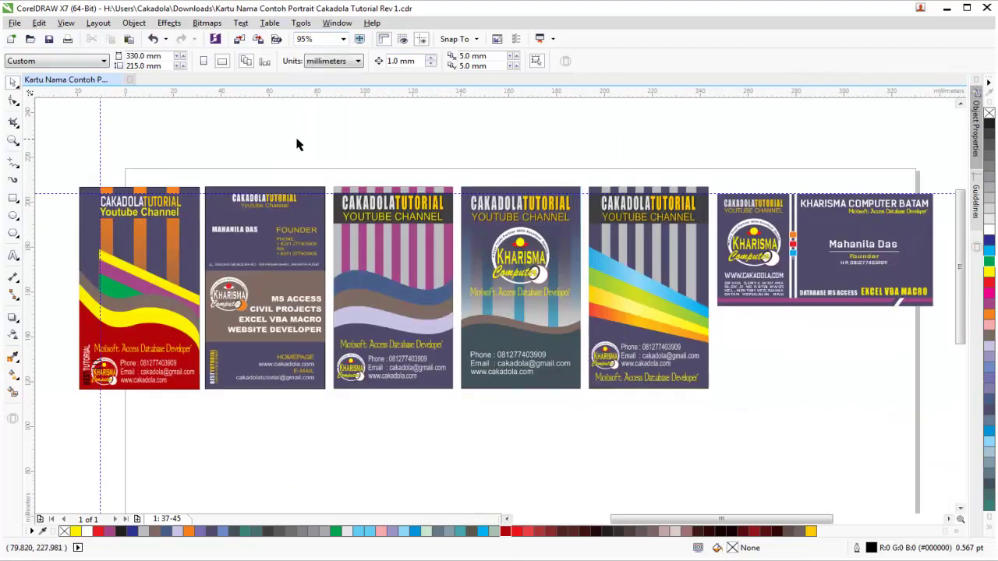
left_click_drag(63, 178, 735, 439)
left_click(343, 39)
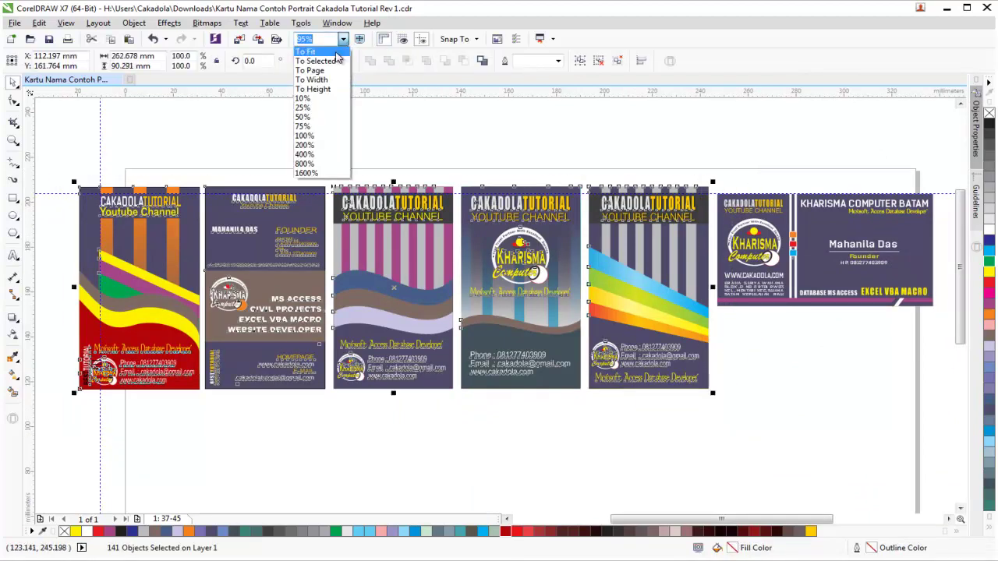
left_click(328, 48)
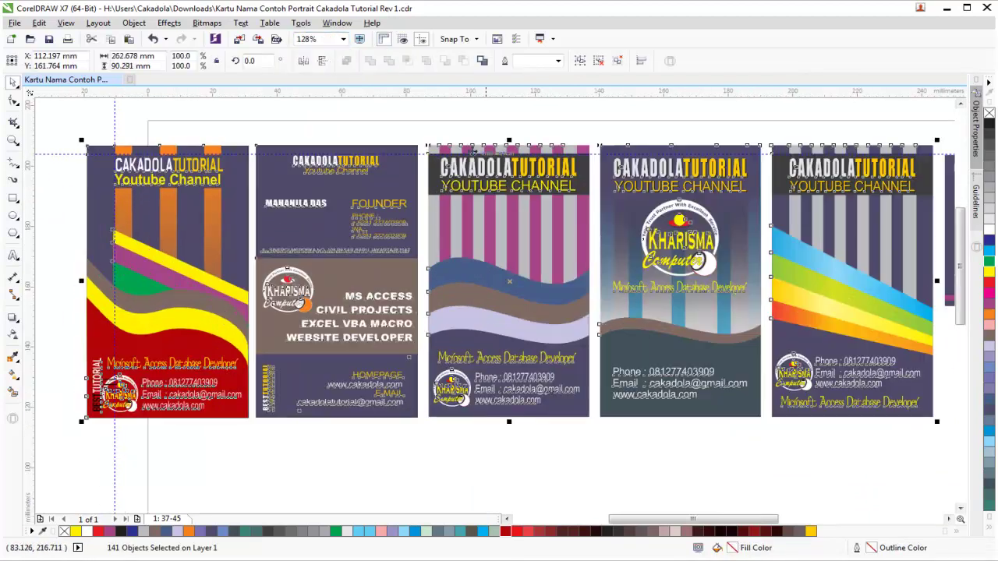
left_click(503, 459)
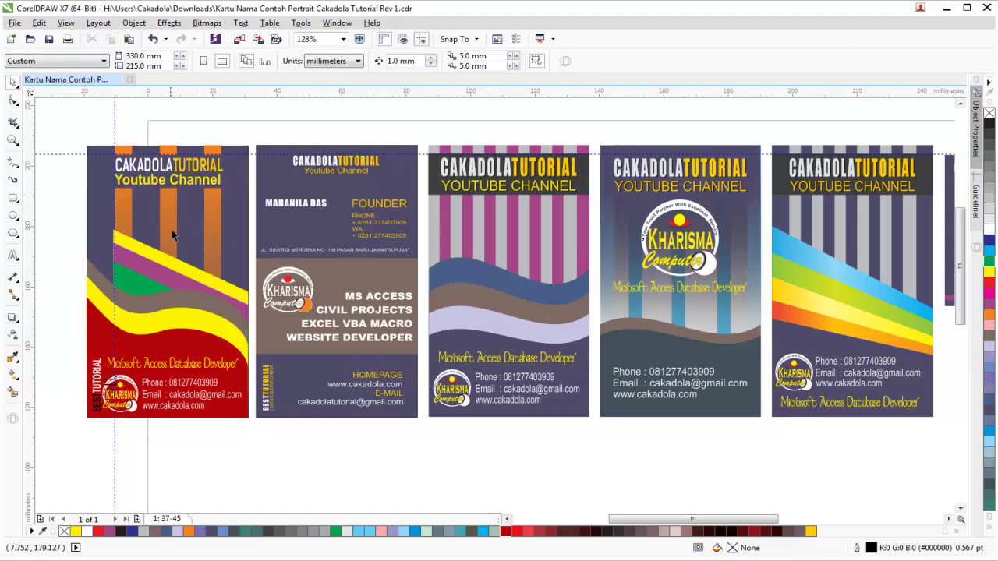
left_click(217, 362)
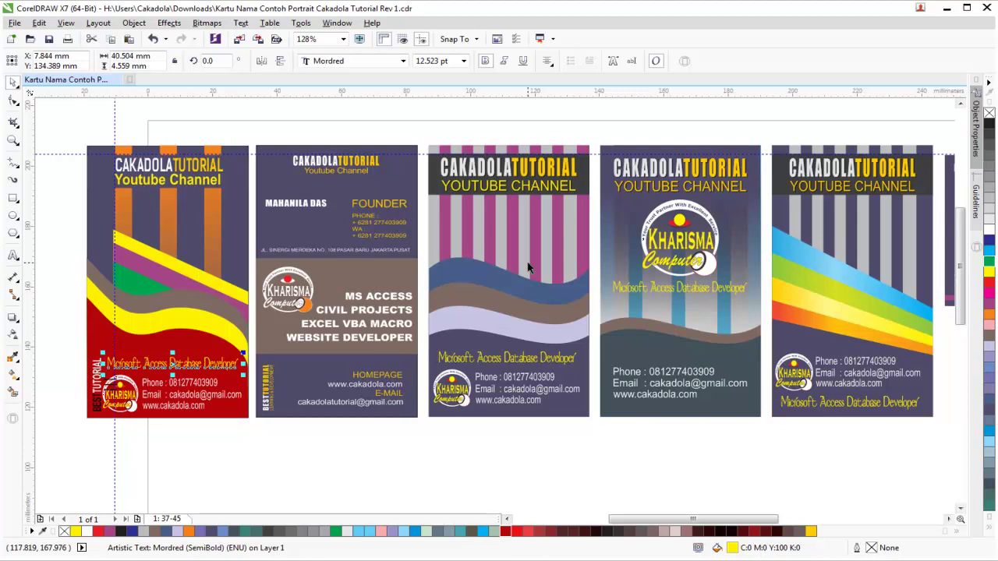
left_click_drag(594, 133, 768, 452)
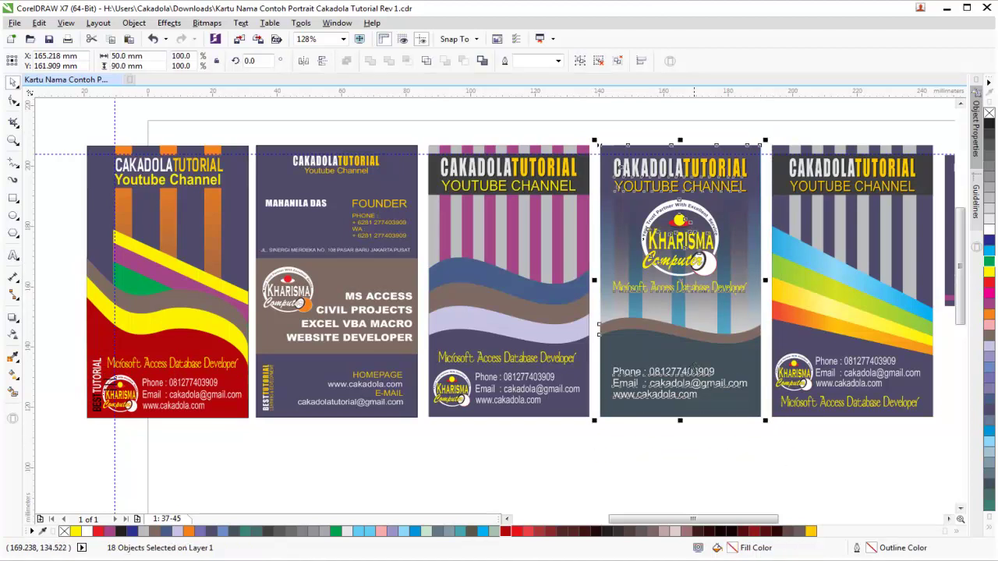
left_click(679, 422)
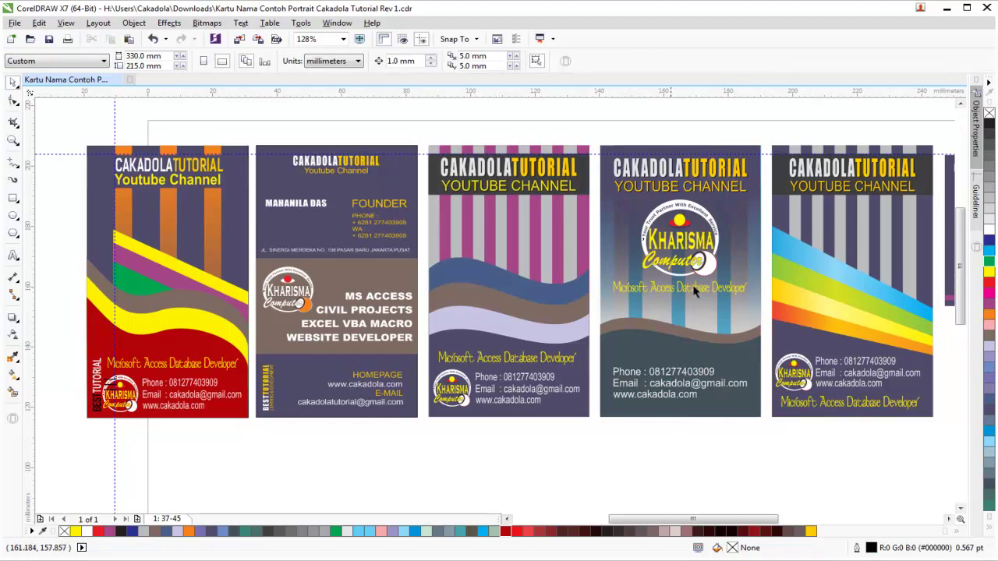
Step: Try deleting the dark band behind the title on the card with purple stripes, and undo the deletion
left_click(581, 181)
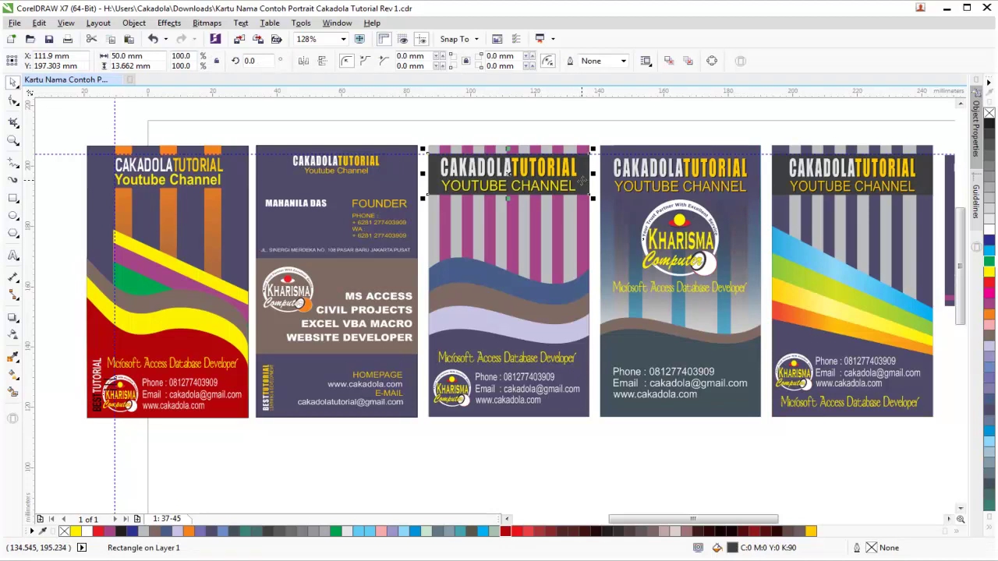
key("Escape")
left_click(586, 183)
key("Delete")
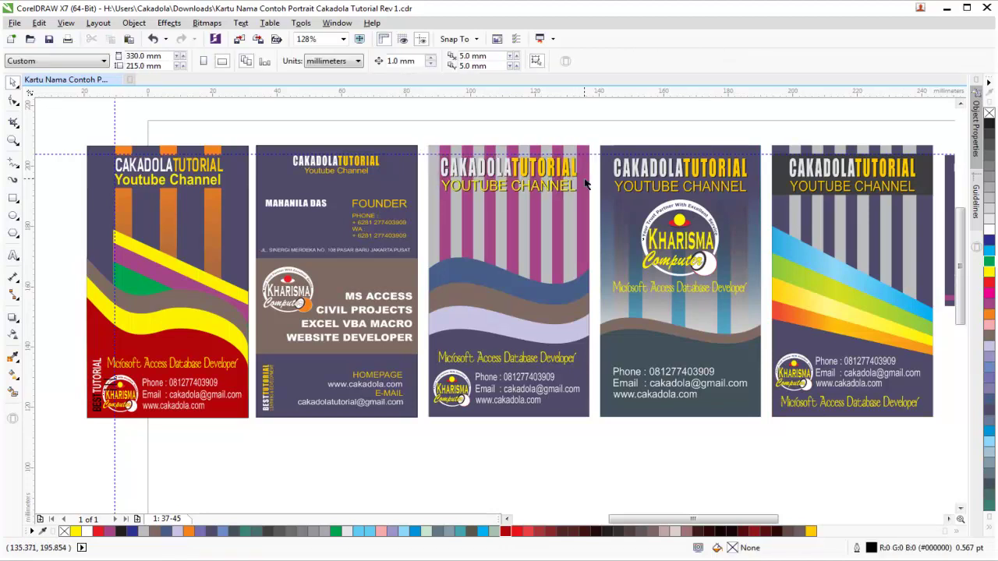
key("ctrl+z")
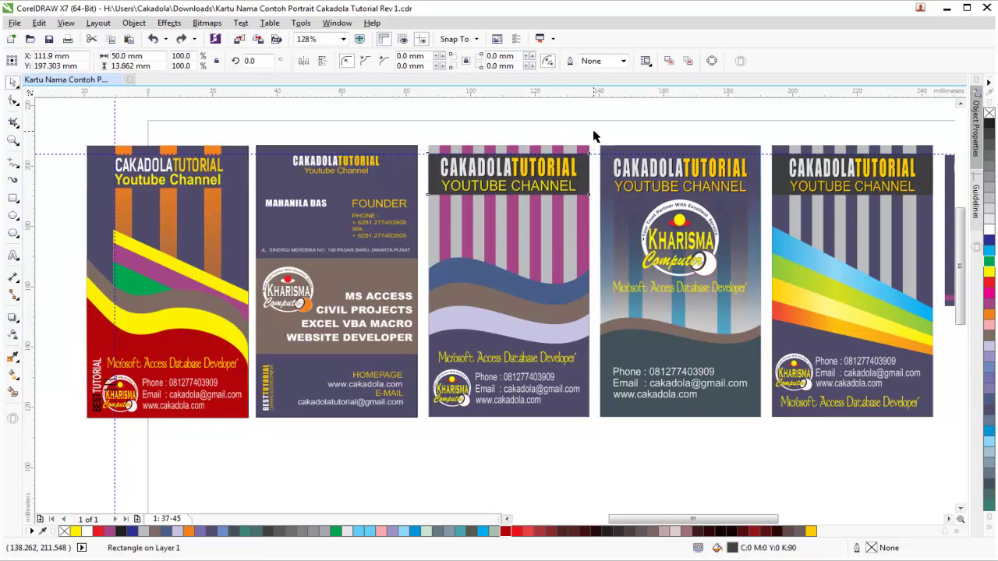
key("Delete")
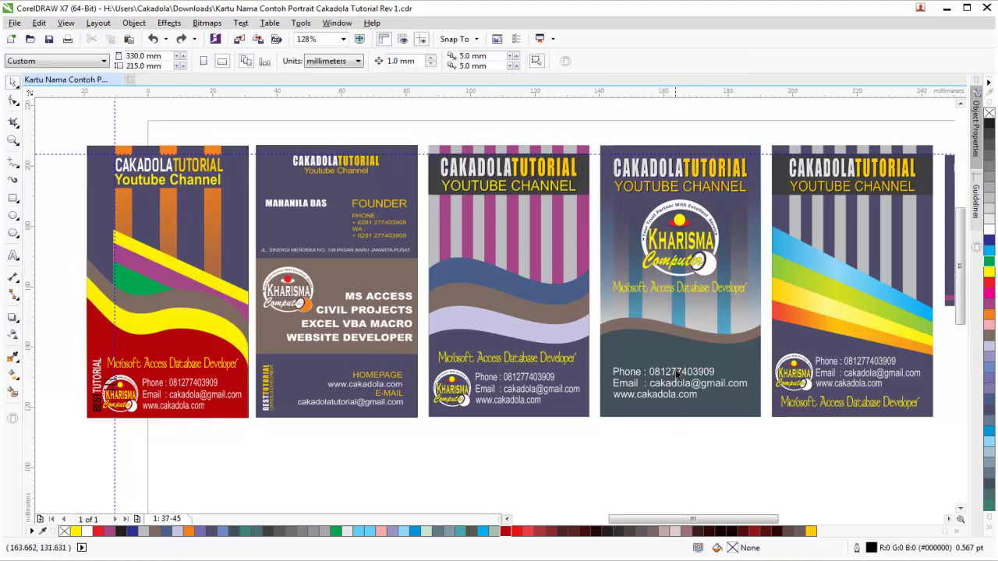